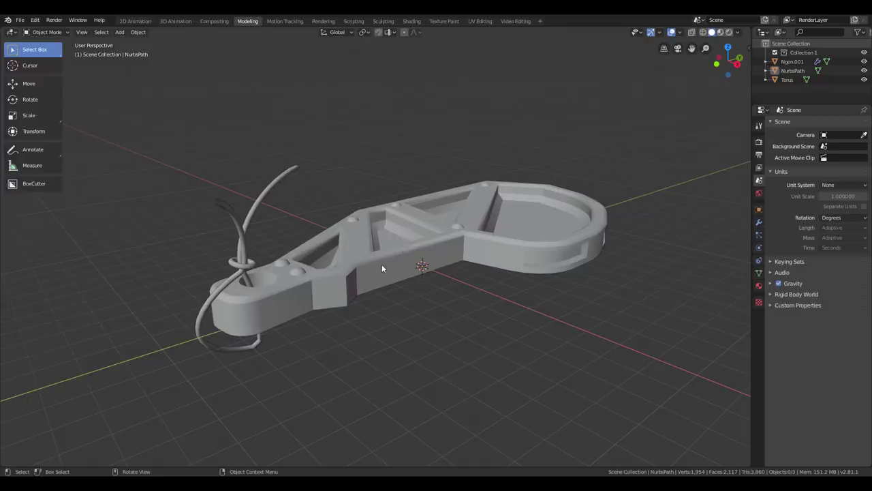
Step: Switch to the UV Editing workspace and set its image area to the UV Editor
{"action": "left_click", "coordinate": [479, 21]}
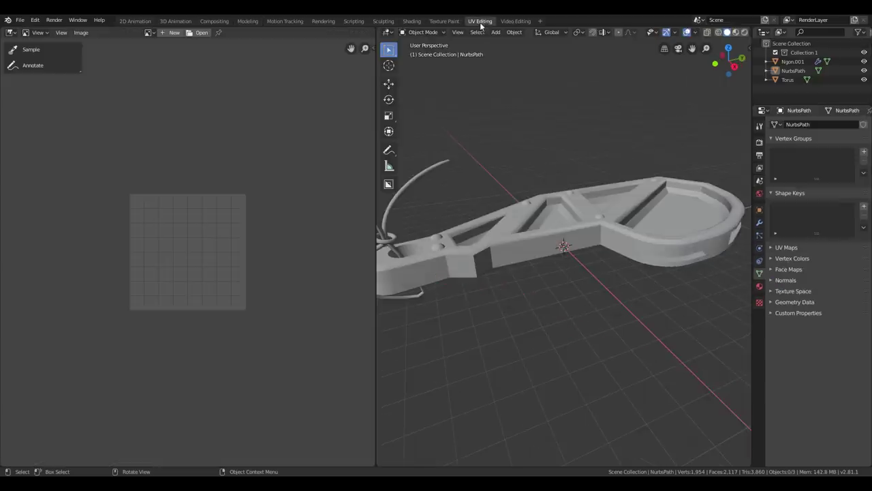
{"action": "left_click", "coordinate": [11, 33]}
{"action": "left_click", "coordinate": [26, 87]}
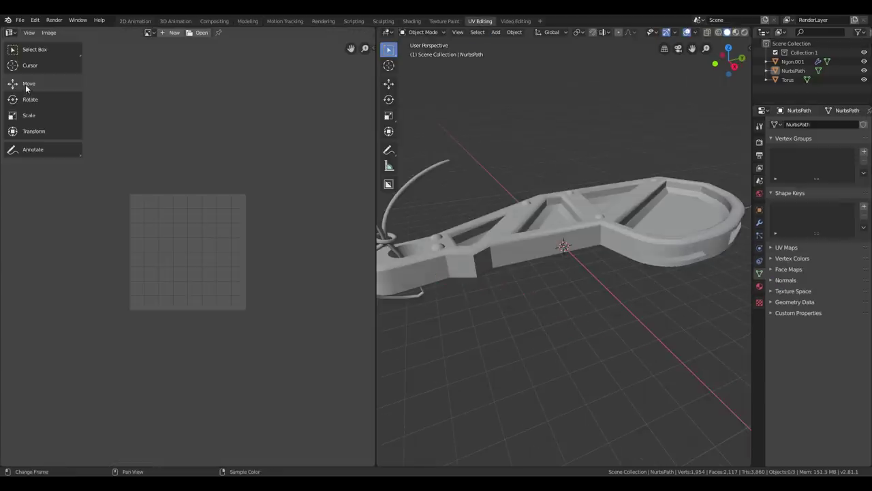
Step: Give the large handle-shaped body a new material with an Image Texture as its Base Color
{"action": "left_click", "coordinate": [662, 237]}
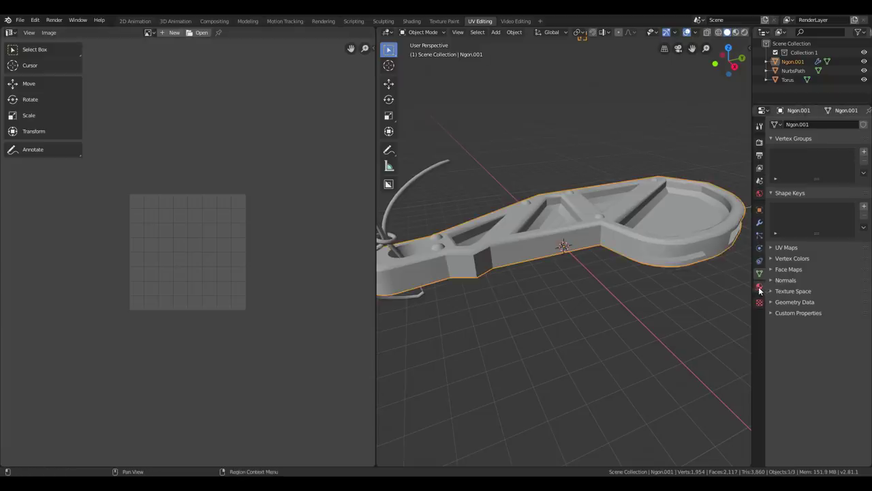
{"action": "left_click", "coordinate": [760, 290]}
{"action": "left_click", "coordinate": [827, 168]}
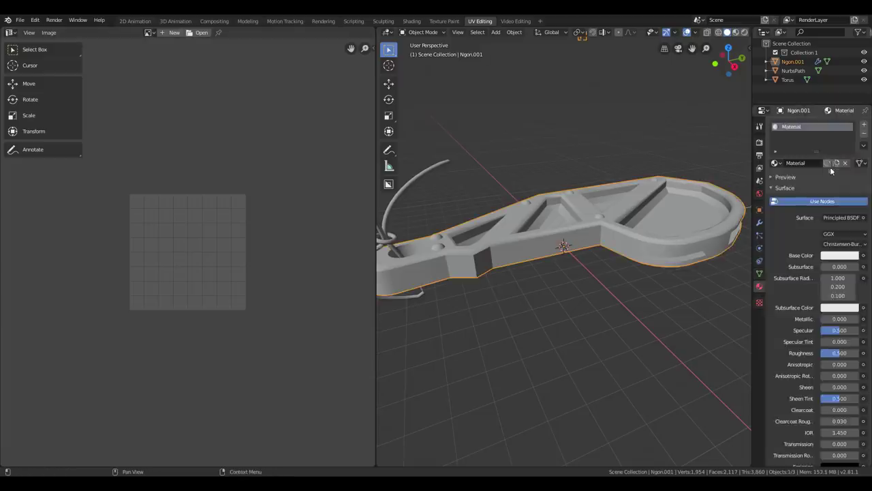
{"action": "left_click", "coordinate": [863, 255]}
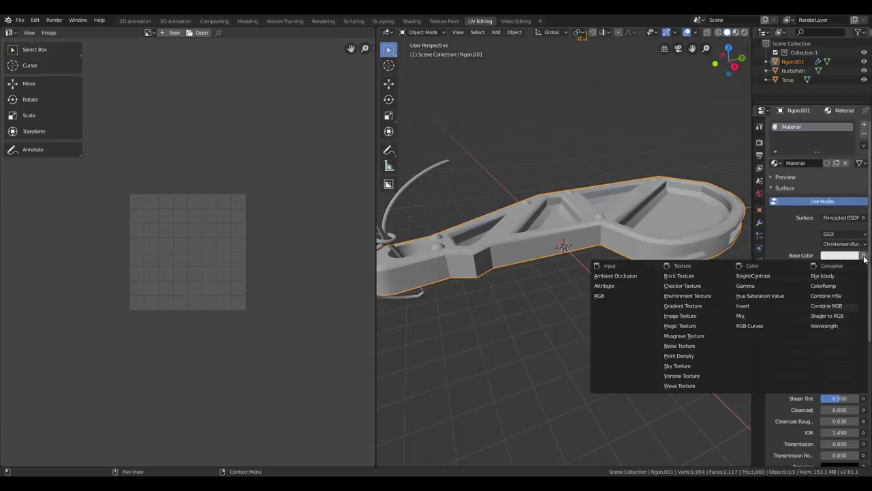
{"action": "left_click", "coordinate": [707, 317]}
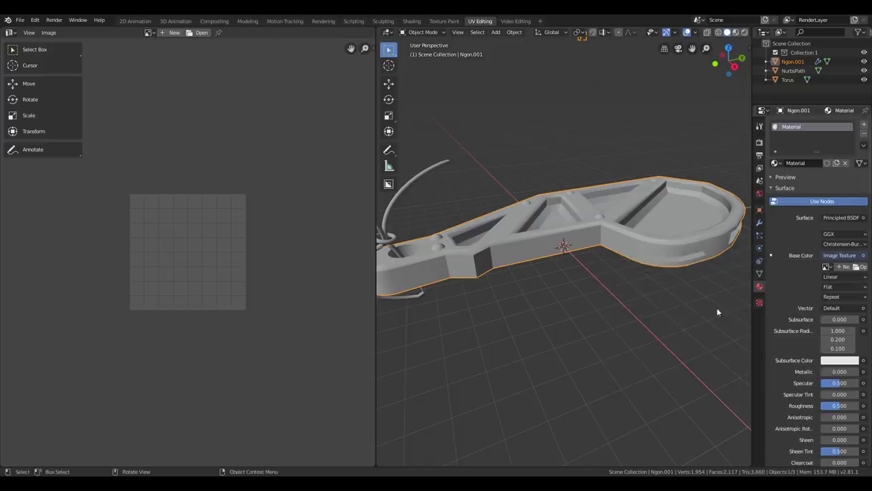
Step: Create a new Color Grid image named uv, 2048 by 2048 px, for the material's Base Color texture
{"action": "left_click", "coordinate": [843, 266]}
{"action": "left_click", "coordinate": [827, 260]}
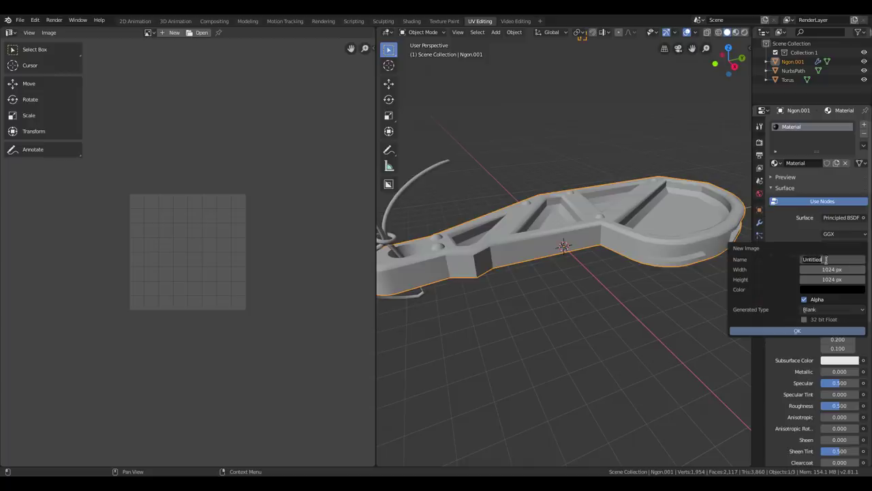
{"action": "type", "text": "uv"}
{"action": "left_click", "coordinate": [832, 270]}
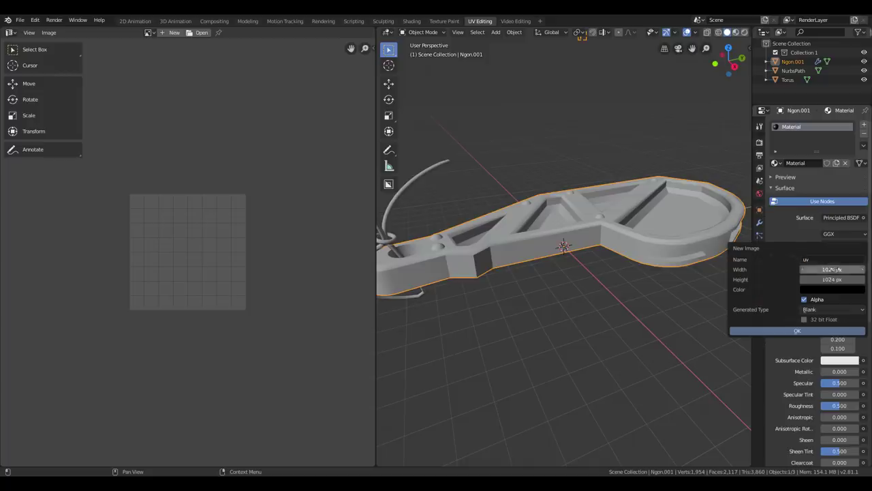
{"action": "left_click_drag", "start_coordinate": [832, 269], "coordinate": [835, 278]}
{"action": "type", "text": "2048"}
{"action": "key", "text": "Return"}
{"action": "left_click", "coordinate": [819, 310]}
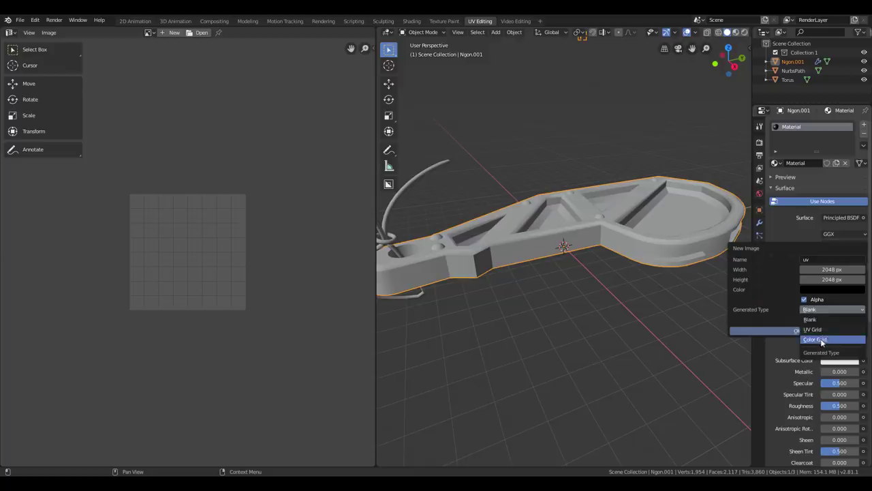
{"action": "left_click", "coordinate": [819, 340]}
{"action": "left_click", "coordinate": [802, 333]}
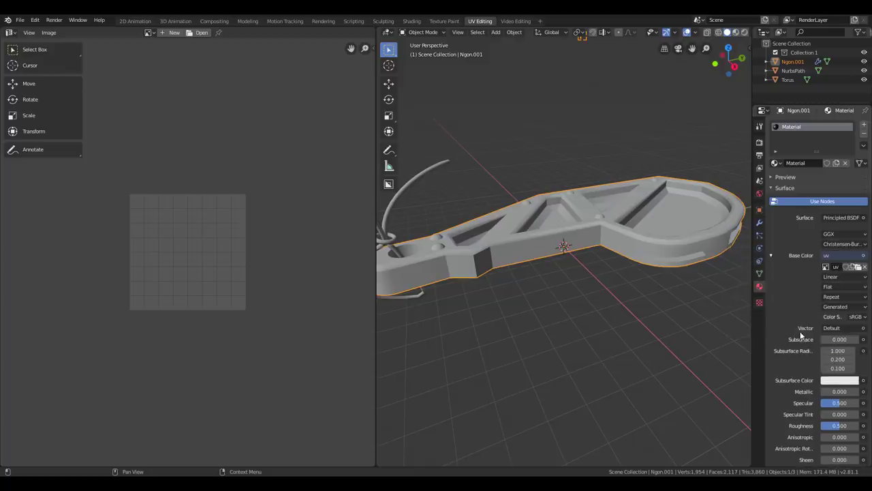
Step: Switch the 3D viewport to material preview shading to display the textured material on the body
{"action": "middle_click_drag", "start_coordinate": [602, 250], "coordinate": [426, 282]}
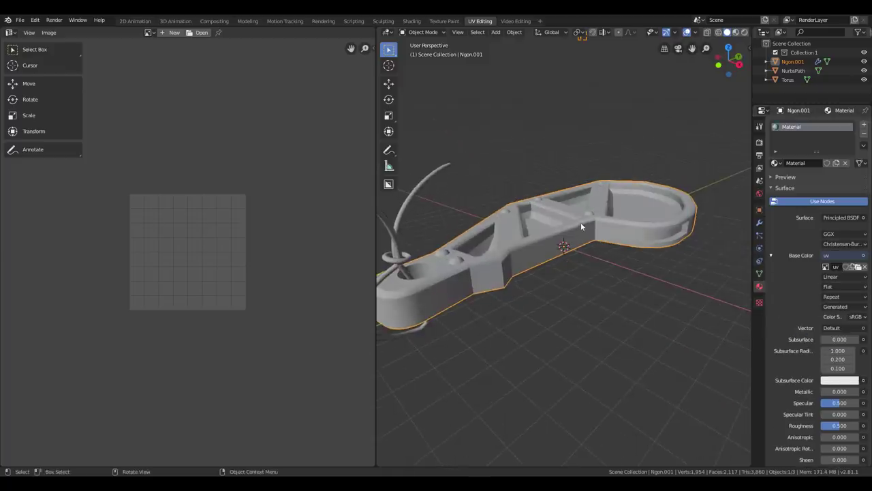
{"action": "left_click", "coordinate": [736, 32]}
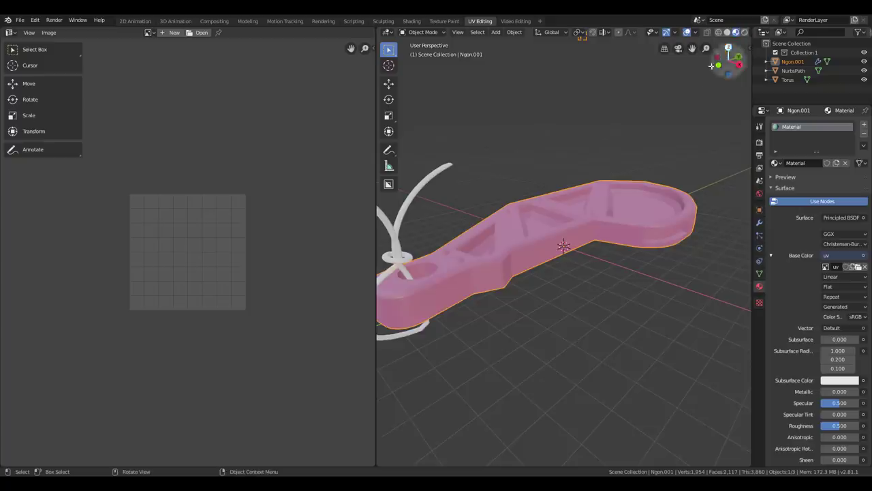
{"action": "middle_click_drag", "start_coordinate": [567, 243], "coordinate": [557, 246]}
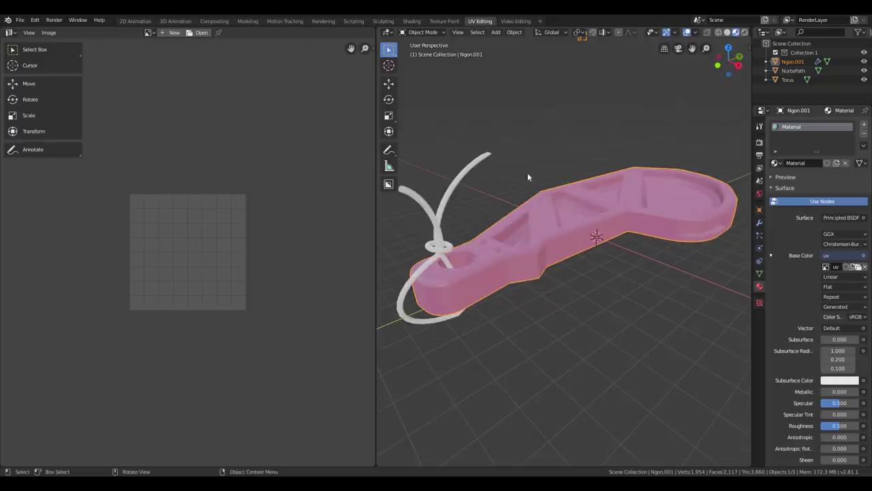
Step: Enter Edit Mode on the body and select all of its geometry
{"action": "left_click", "coordinate": [424, 32]}
{"action": "key", "text": "ctrl+Tab"}
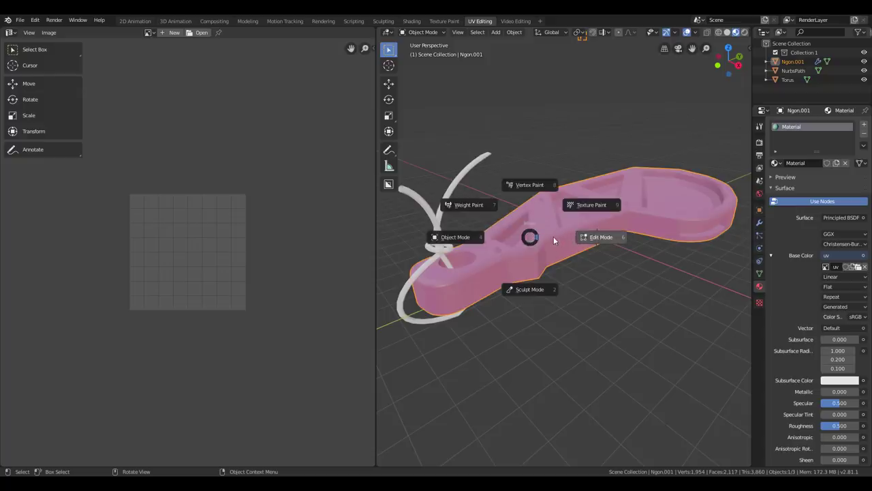
{"action": "left_click", "coordinate": [615, 238]}
{"action": "key", "text": "alt+a"}
{"action": "key", "text": "a"}
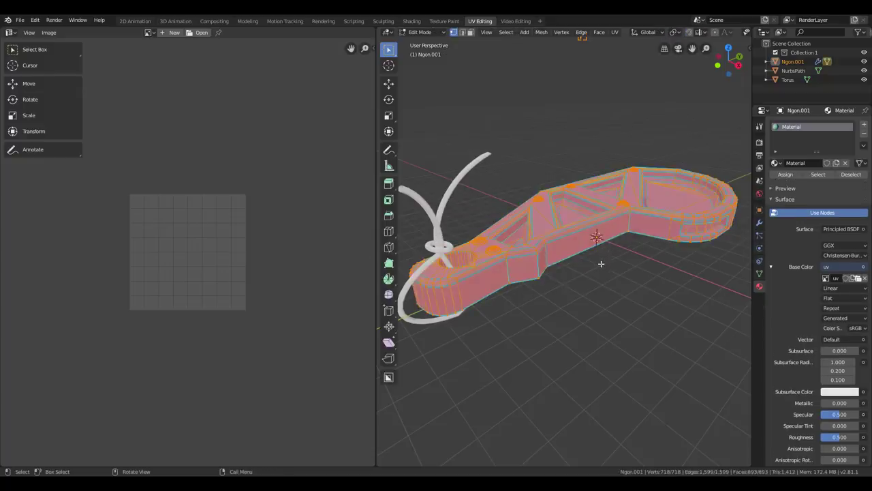
Step: Unwrap the selected mesh with Smart UV Project at an angle limit of 66, and unlink the grid image from the UV Editor
{"action": "left_click", "coordinate": [615, 32]}
{"action": "key", "text": "u"}
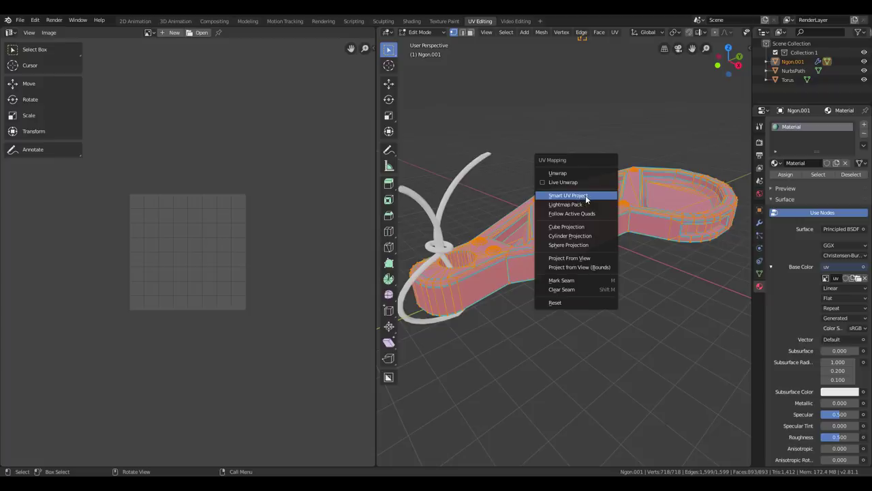
{"action": "left_click", "coordinate": [586, 199]}
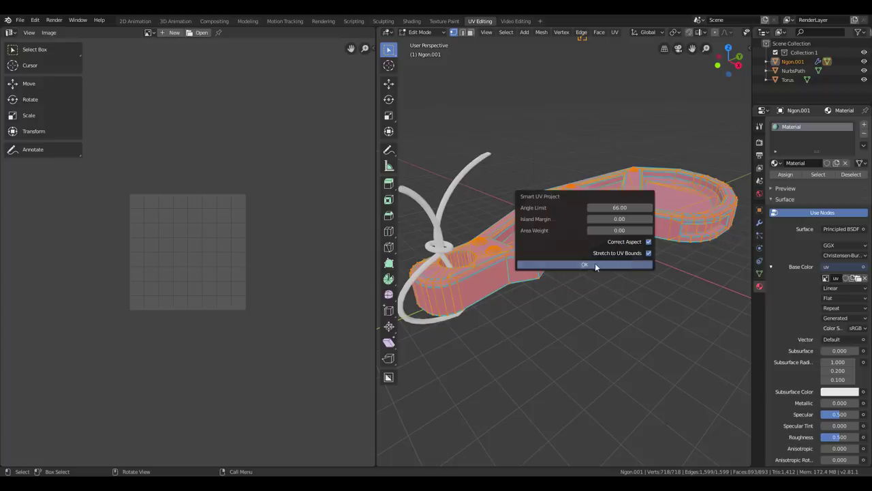
{"action": "left_click", "coordinate": [596, 263]}
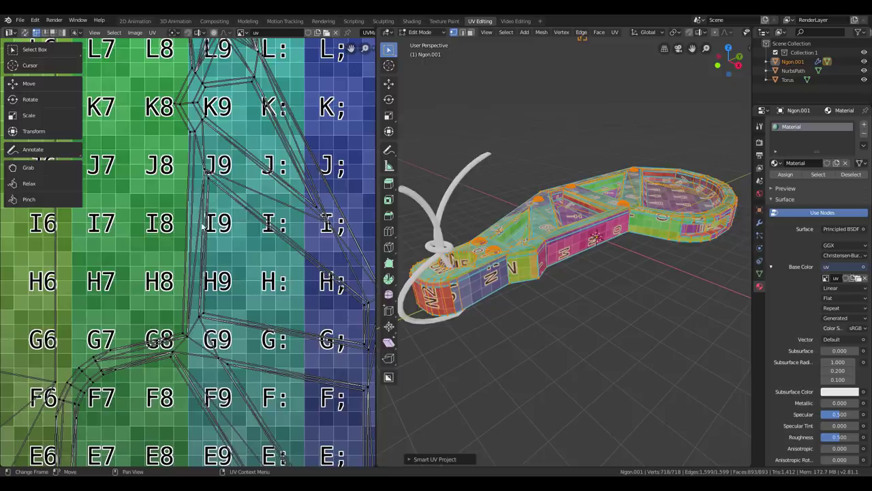
{"action": "left_click", "coordinate": [336, 33]}
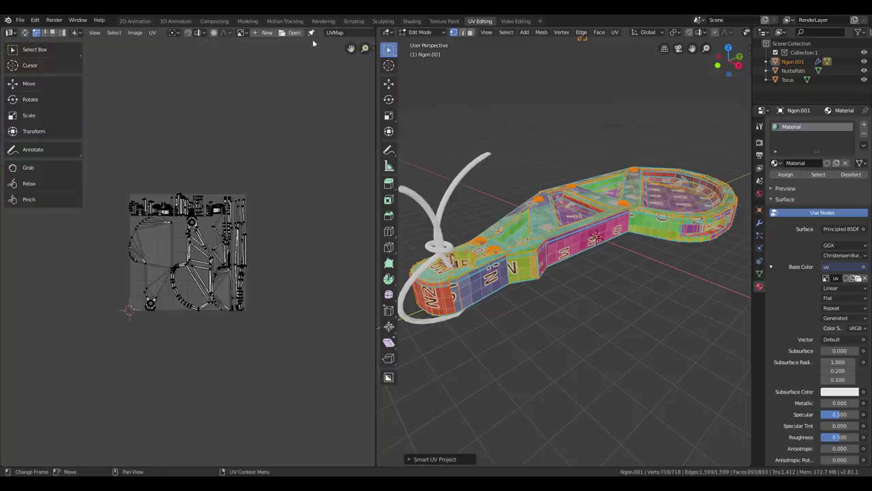
{"action": "scroll", "coordinate": [195, 284], "scroll_direction": "up", "scroll_amount": 3}
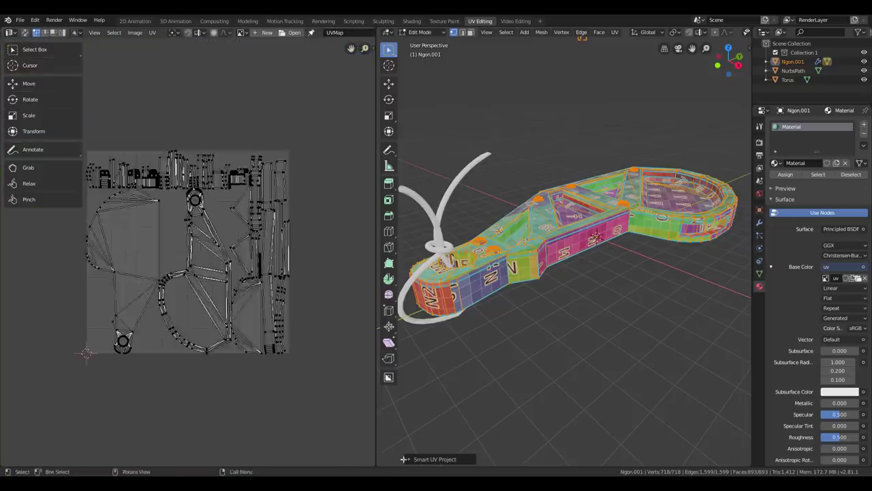
Step: Set the Smart UV Project angle limit to 10 and inspect the texture on the body's sides
{"action": "left_click", "coordinate": [413, 459]}
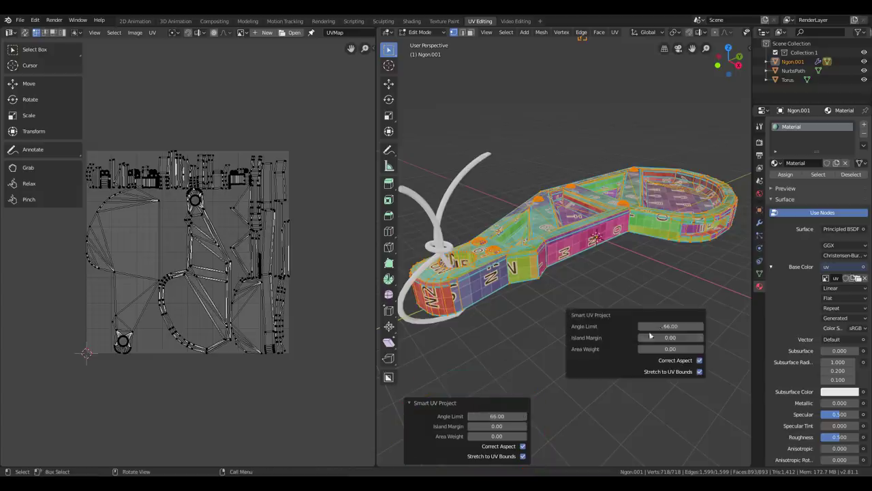
{"action": "left_click", "coordinate": [499, 416]}
{"action": "type", "text": "1"}
{"action": "key", "text": "Return"}
{"action": "scroll", "coordinate": [522, 258], "scroll_direction": "up", "scroll_amount": 3}
{"action": "middle_click_drag", "start_coordinate": [517, 248], "coordinate": [533, 245]}
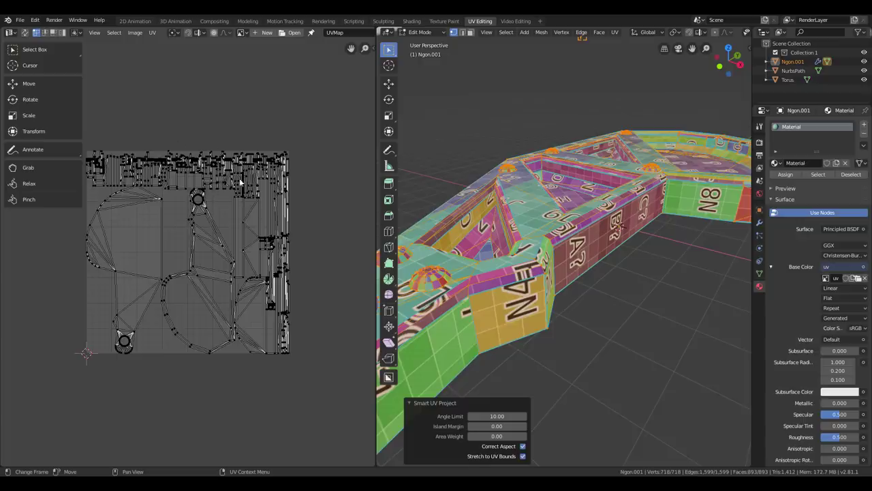
Step: Enter 90 as the Smart UV Project angle limit and raise the area weight to 0.68
{"action": "left_click", "coordinate": [497, 416]}
{"action": "type", "text": "90"}
{"action": "key", "text": "Return"}
{"action": "mouse_move", "coordinate": [593, 241]}
{"action": "middle_mouse_down"}
{"action": "mouse_move", "coordinate": [672, 252]}
{"action": "mouse_move", "coordinate": [603, 242]}
{"action": "mouse_move", "coordinate": [601, 255]}
{"action": "middle_mouse_up"}
{"action": "mouse_move", "coordinate": [498, 438]}
{"action": "left_mouse_down"}
{"action": "mouse_move", "coordinate": [506, 438]}
{"action": "mouse_move", "coordinate": [494, 445]}
{"action": "mouse_move", "coordinate": [509, 438]}
{"action": "left_mouse_up"}
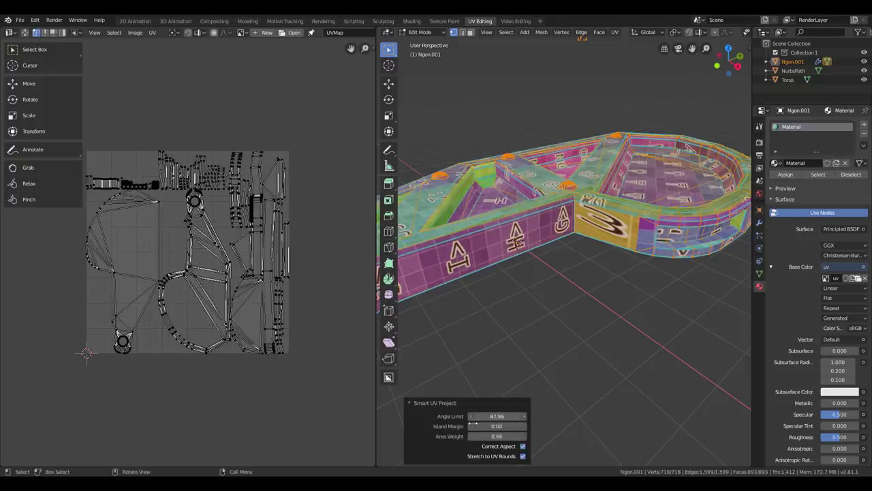
Step: Undo the last Smart UV Project adjustments and select the whole mesh again
{"action": "key", "text": "ctrl+z"}
{"action": "key", "text": "ctrl+z"}
{"action": "middle_click_drag", "start_coordinate": [597, 285], "coordinate": [589, 282]}
{"action": "key", "text": "a"}
{"action": "mouse_move", "coordinate": [586, 245]}
{"action": "middle_mouse_down"}
{"action": "mouse_move", "coordinate": [565, 257]}
{"action": "mouse_move", "coordinate": [574, 255]}
{"action": "middle_mouse_up"}
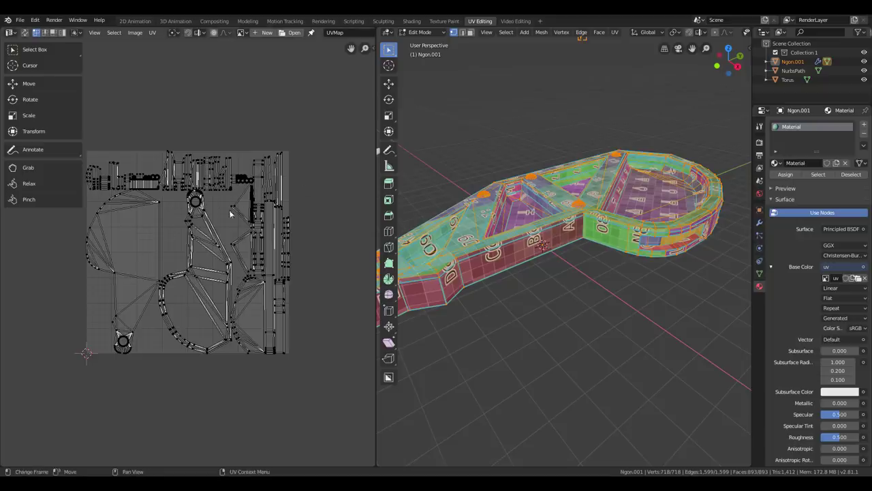
{"action": "middle_click_drag", "start_coordinate": [185, 252], "coordinate": [199, 250]}
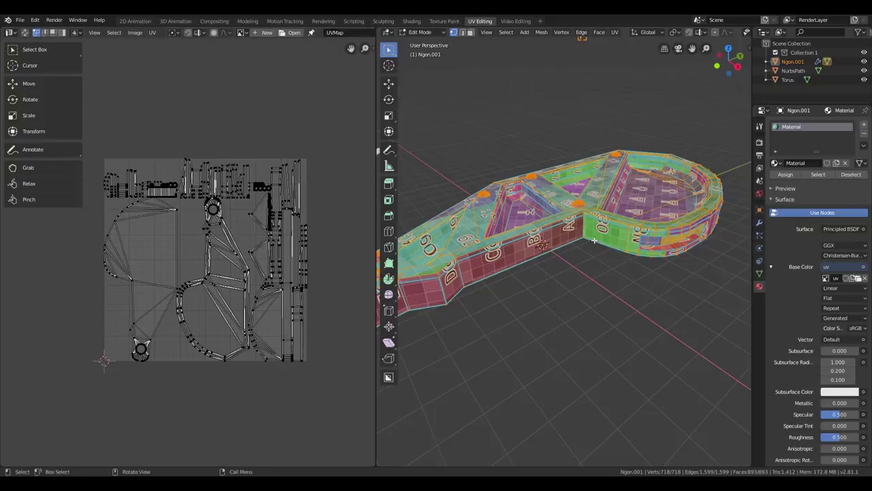
Step: Try inverting the selection and lassoing part of the mesh to filter the UV layout, and restore the full selection
{"action": "key", "text": "ctrl+i"}
{"action": "key", "text": "ctrl+i"}
{"action": "key", "text": "ctrl+i"}
{"action": "mouse_move", "coordinate": [637, 85]}
{"action": "right_mouse_down", "text": "ctrl"}
{"action": "mouse_move", "coordinate": [647, 357]}
{"action": "mouse_move", "coordinate": [690, 173]}
{"action": "right_mouse_up", "text": "ctrl"}
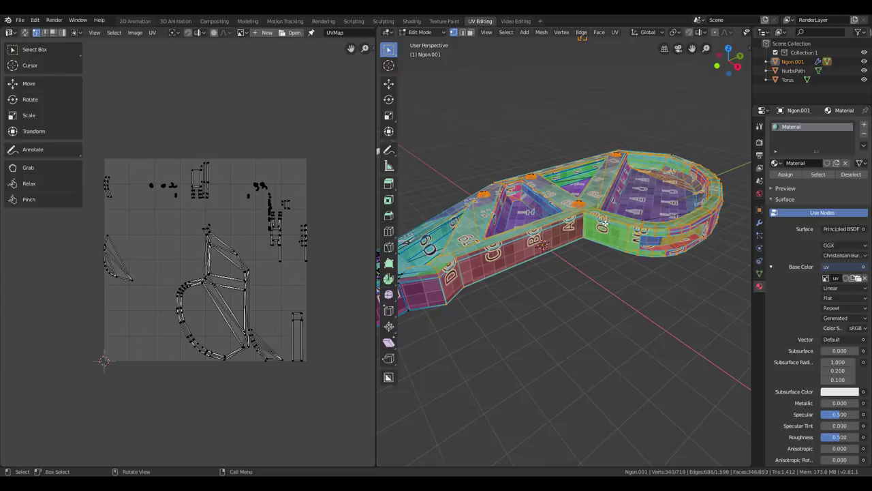
{"action": "key", "text": "alt+a"}
{"action": "key", "text": "a"}
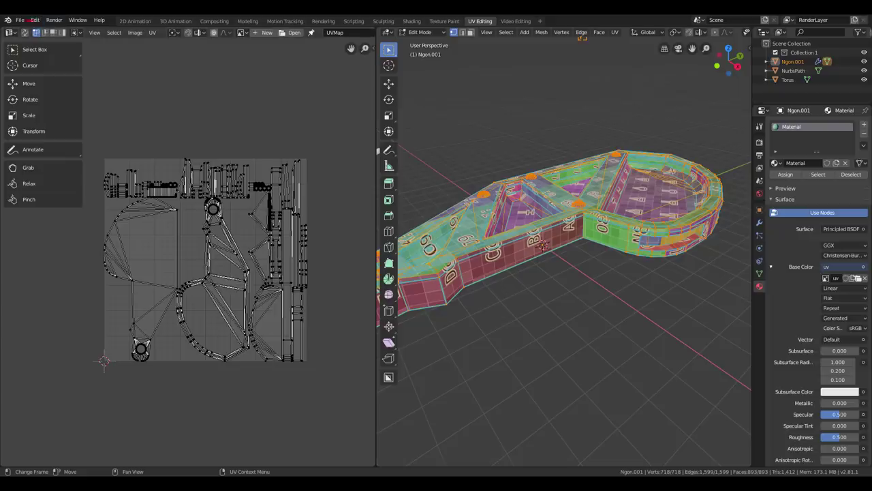
Step: Turn on UV sync selection in the UV Editor and clear the selection
{"action": "left_click", "coordinate": [25, 34]}
{"action": "left_click", "coordinate": [25, 34]}
{"action": "left_click", "coordinate": [25, 34]}
{"action": "left_click", "coordinate": [296, 214]}
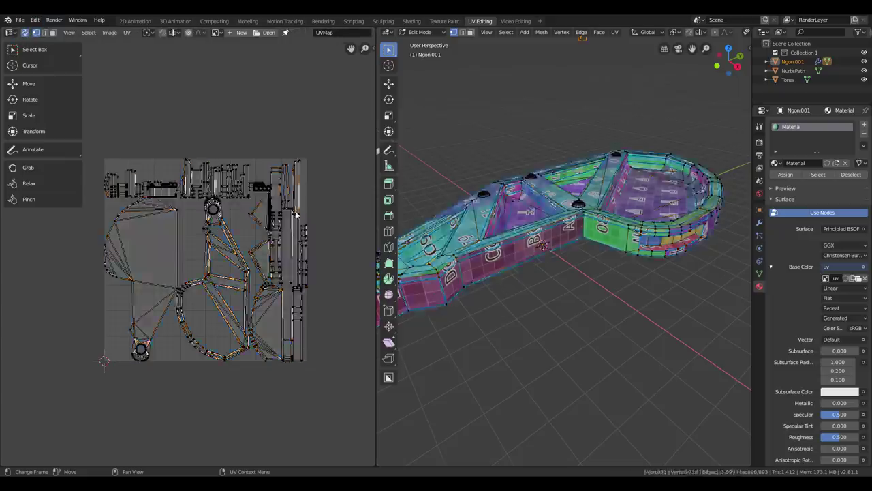
{"action": "key", "text": "alt+a"}
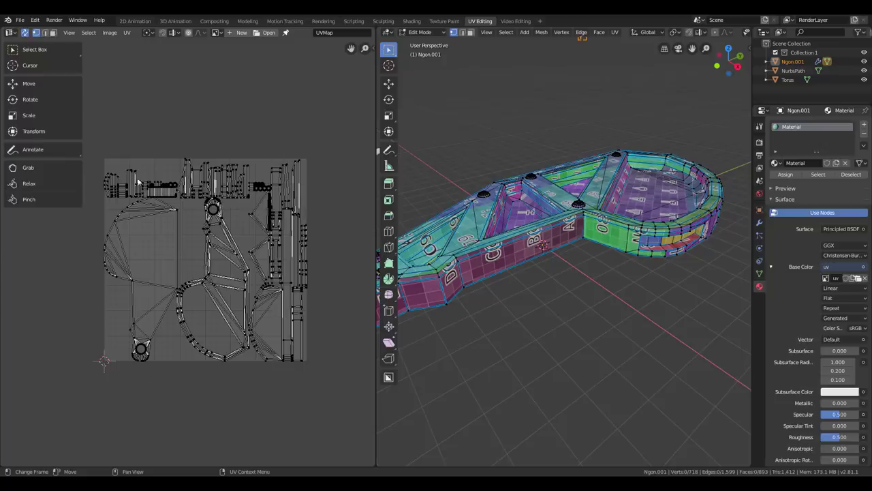
Step: Lasso-select UV islands in the layout, check the matching faces on the body, and deselect everything
{"action": "mouse_move", "coordinate": [304, 128]}
{"action": "right_mouse_down", "text": "ctrl"}
{"action": "mouse_move", "coordinate": [157, 315]}
{"action": "mouse_move", "coordinate": [306, 212]}
{"action": "right_mouse_up", "text": "ctrl"}
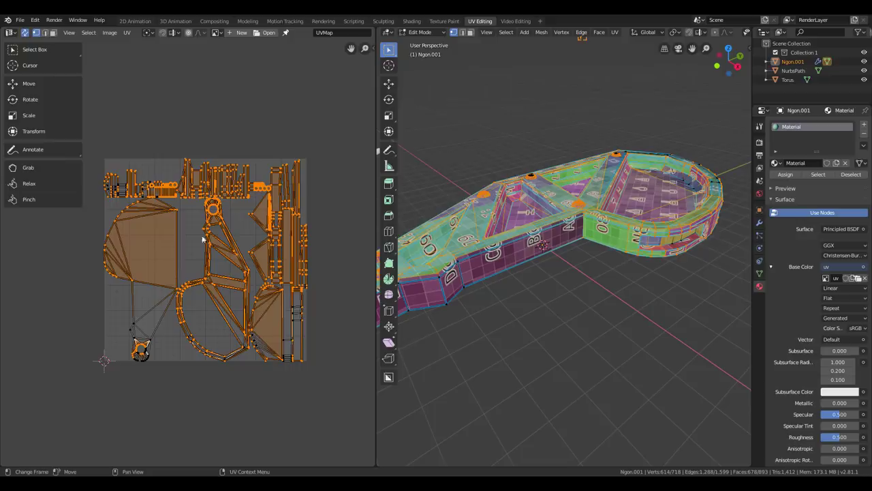
{"action": "middle_click_drag", "start_coordinate": [536, 264], "coordinate": [622, 206]}
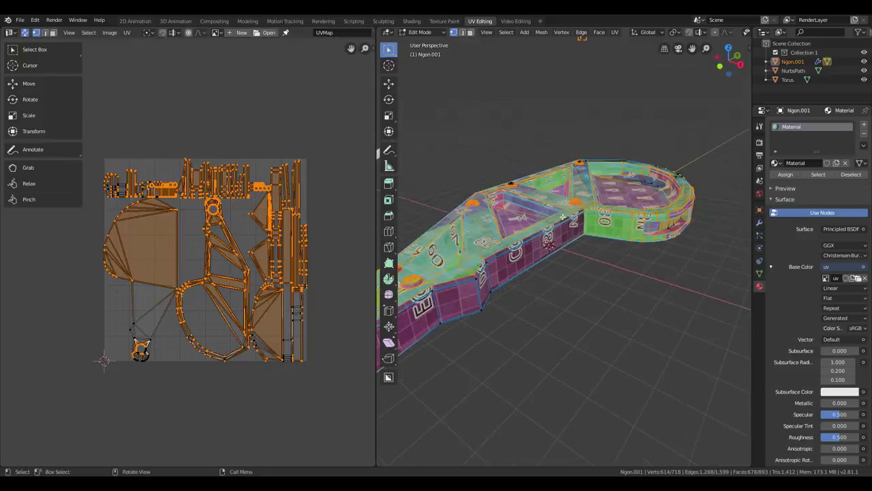
{"action": "middle_click_drag", "start_coordinate": [560, 218], "coordinate": [580, 216]}
{"action": "key", "text": "alt+a"}
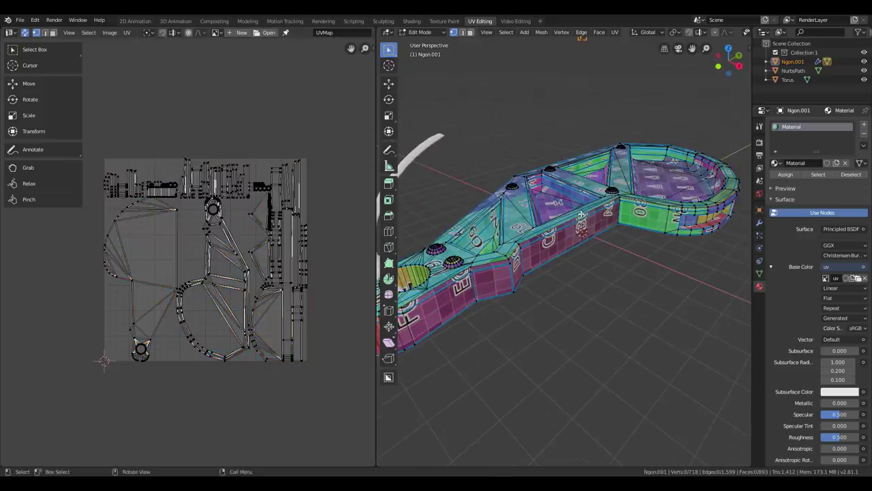
Step: Mark seams on the body from its UV islands and inspect them on the model
{"action": "left_click", "coordinate": [126, 33]}
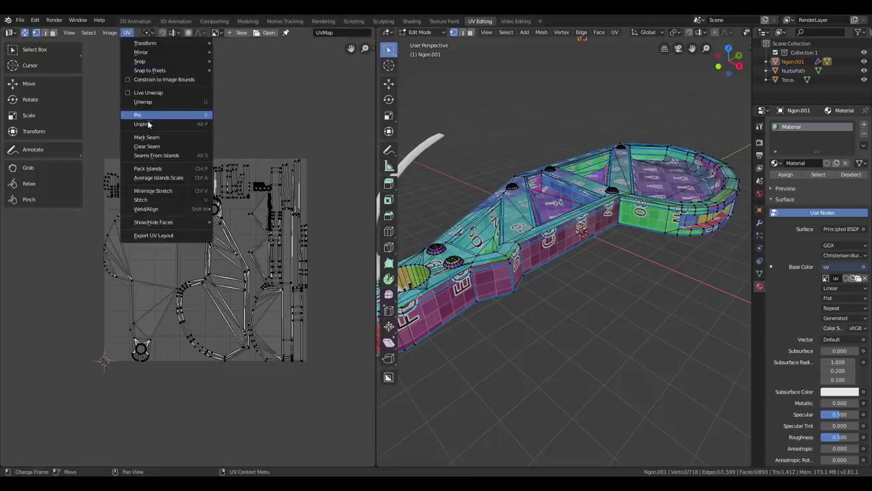
{"action": "left_click", "coordinate": [181, 155]}
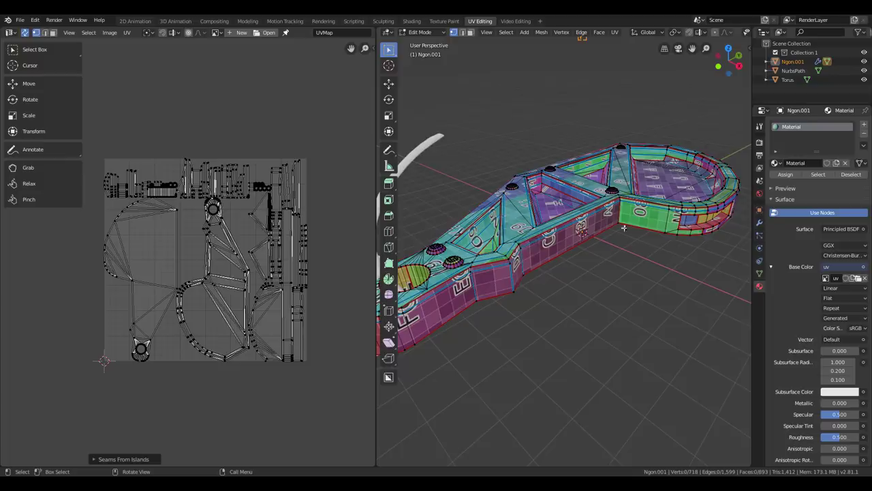
{"action": "middle_click_drag", "start_coordinate": [646, 226], "coordinate": [622, 223]}
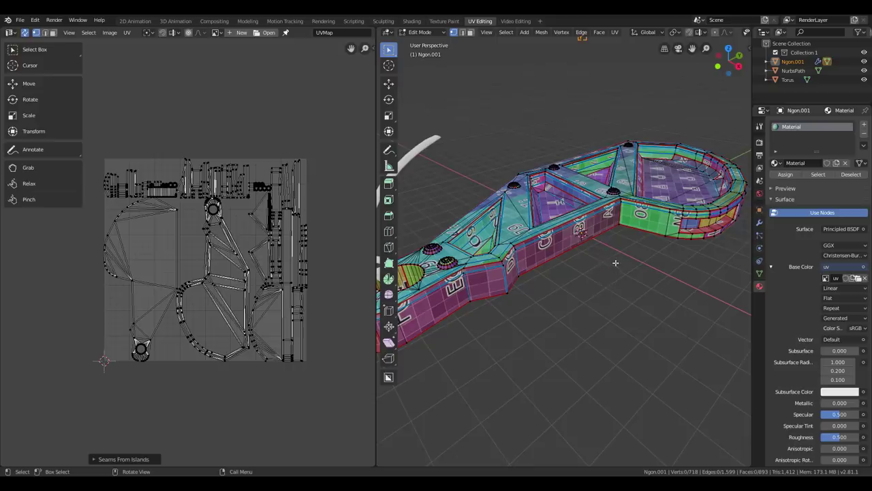
Step: Select the whole body, unwrap it along its marked seams, and turn on Live Unwrap
{"action": "key", "text": "a"}
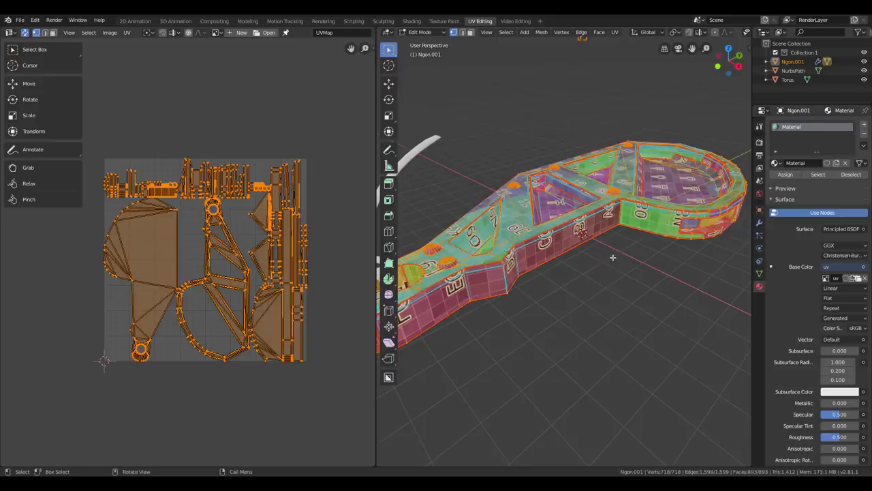
{"action": "key", "text": "u"}
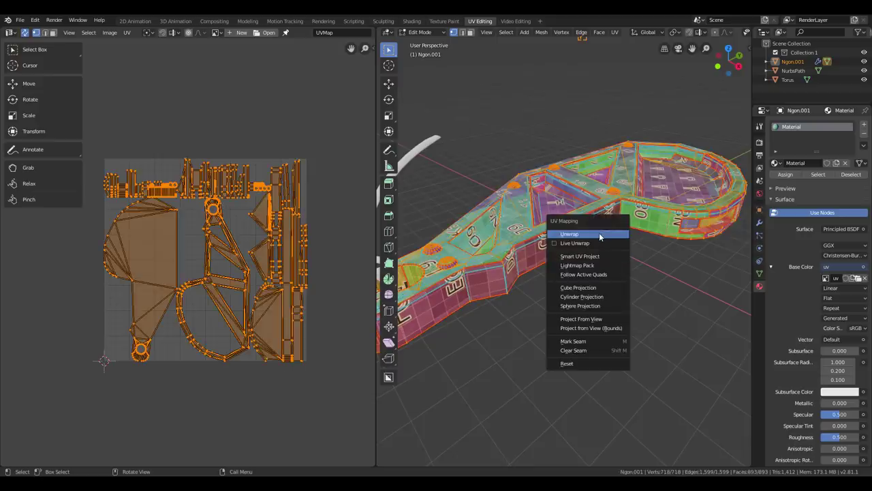
{"action": "left_click", "coordinate": [599, 234]}
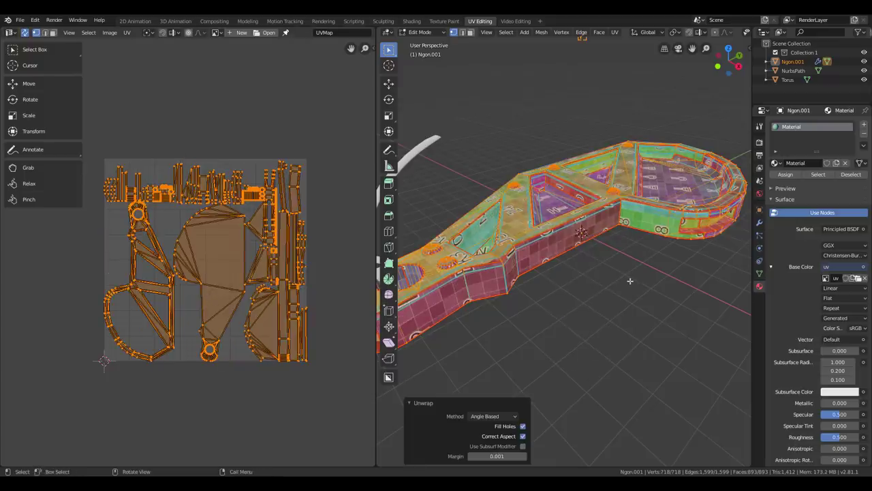
{"action": "key", "text": "u"}
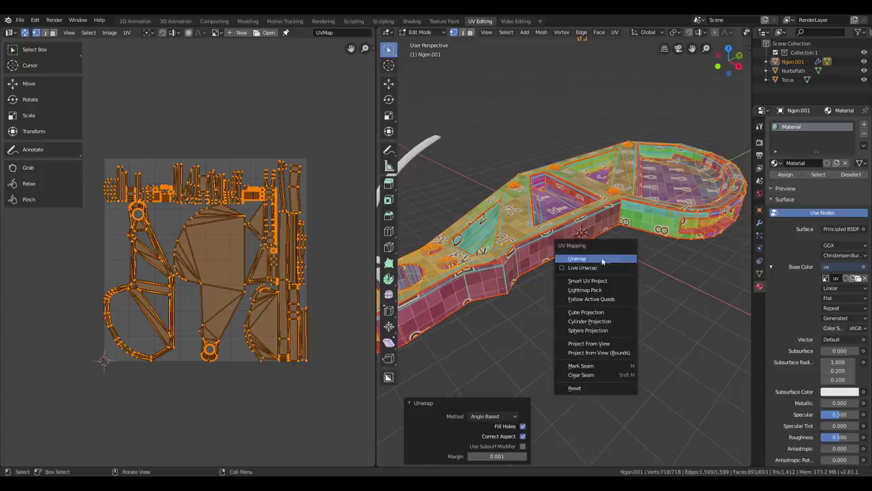
{"action": "left_click", "coordinate": [565, 267]}
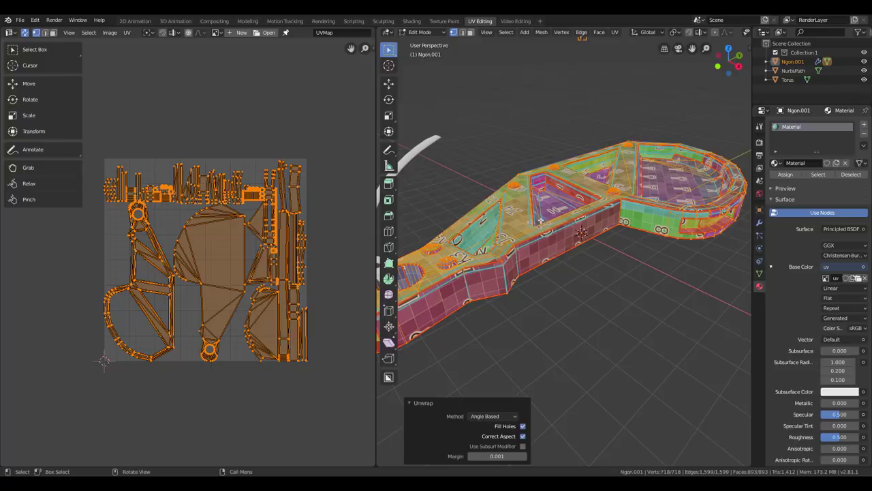
Step: In edge select mode, select the vertical seam edges running through the slot on the body's rounded end
{"action": "middle_click_drag", "start_coordinate": [646, 199], "coordinate": [583, 203]}
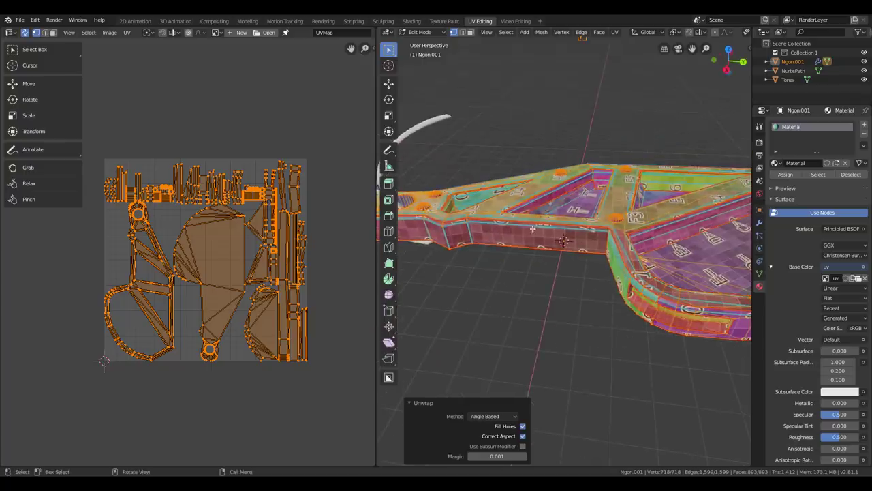
{"action": "middle_click_drag", "start_coordinate": [533, 229], "coordinate": [561, 210]}
{"action": "middle_click_drag", "start_coordinate": [657, 230], "coordinate": [578, 239], "text": "shift"}
{"action": "scroll", "coordinate": [578, 239], "scroll_direction": "up", "scroll_amount": 2}
{"action": "key", "text": "alt+a"}
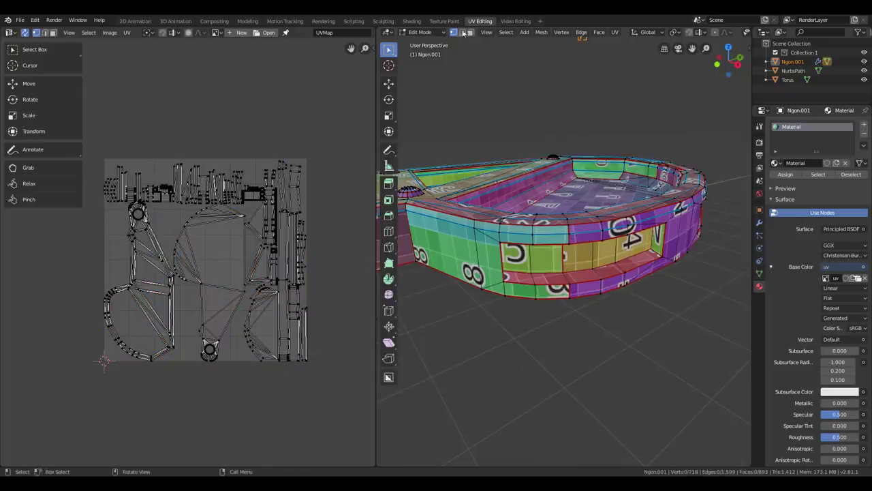
{"action": "left_click", "coordinate": [463, 32]}
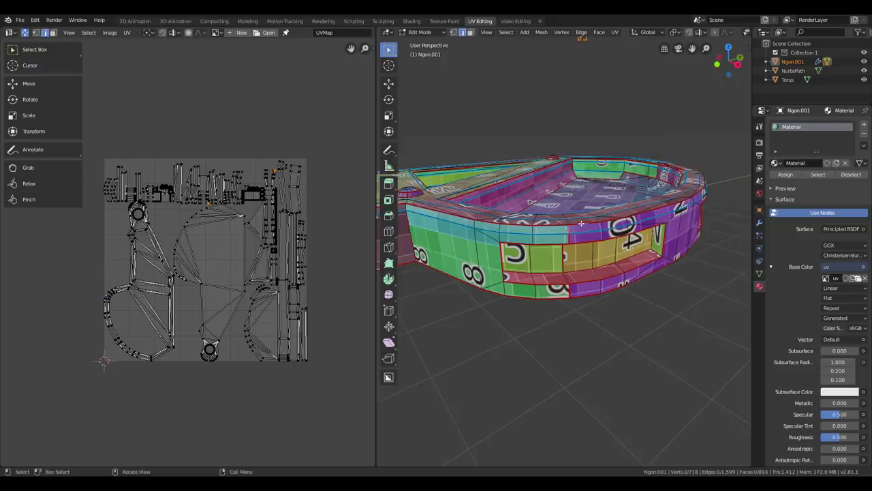
{"action": "middle_click_drag", "start_coordinate": [582, 221], "coordinate": [564, 199]}
{"action": "left_click", "coordinate": [564, 253]}
{"action": "left_click", "coordinate": [561, 204], "text": "ctrl"}
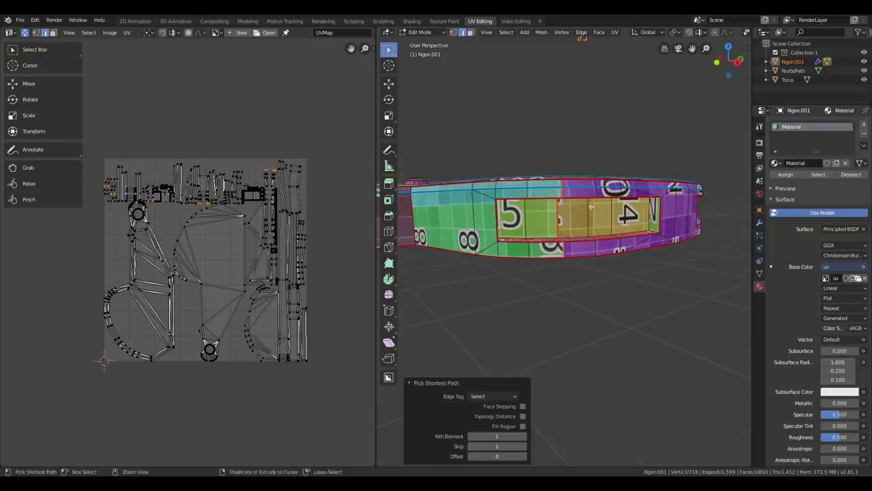
{"action": "left_click", "coordinate": [561, 247], "text": "ctrl"}
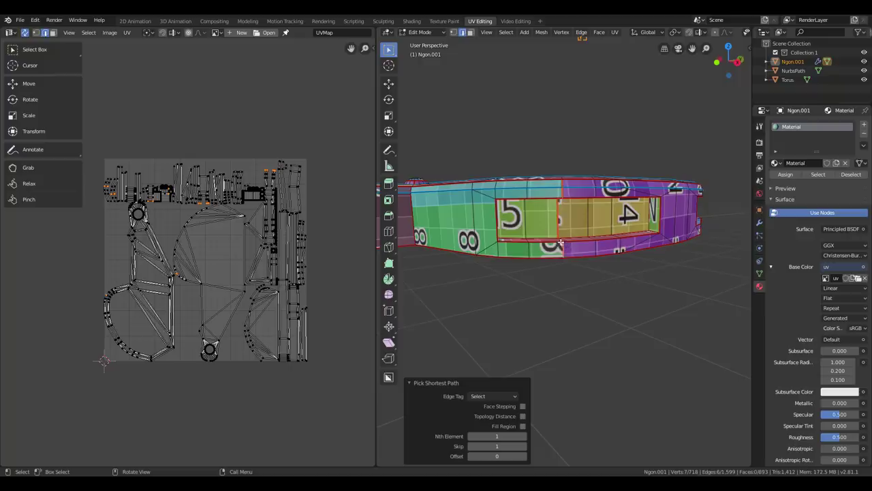
{"action": "key", "text": "ctrl+e"}
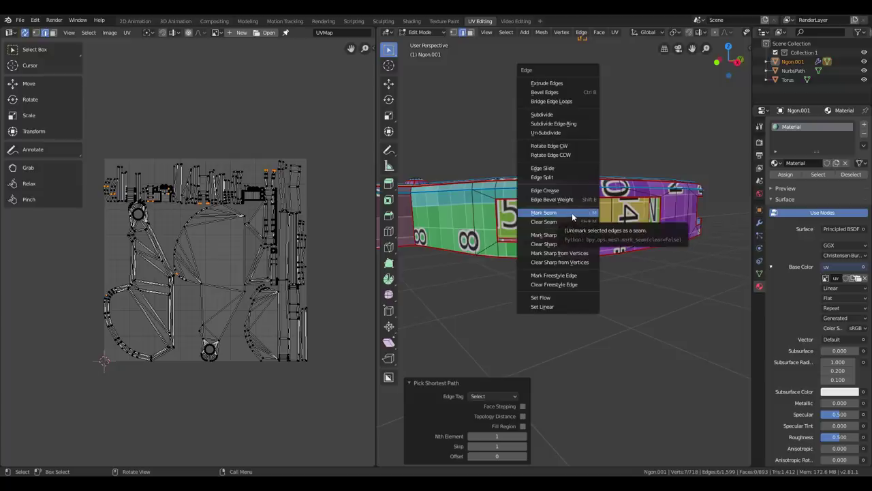
{"action": "right_click", "coordinate": [572, 215]}
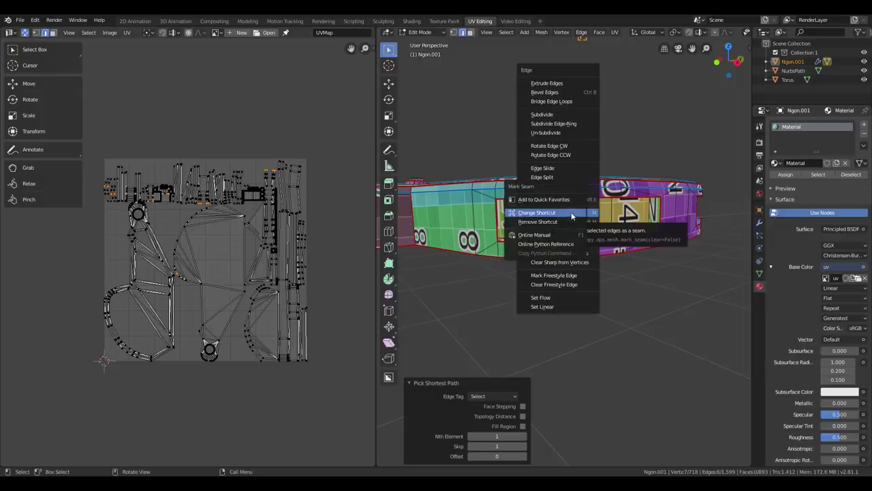
{"action": "left_click", "coordinate": [538, 212]}
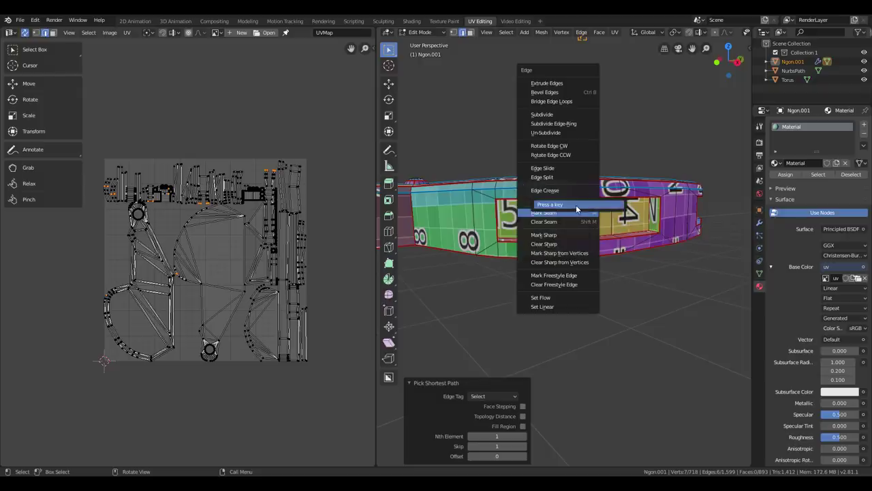
{"action": "key", "text": "Escape"}
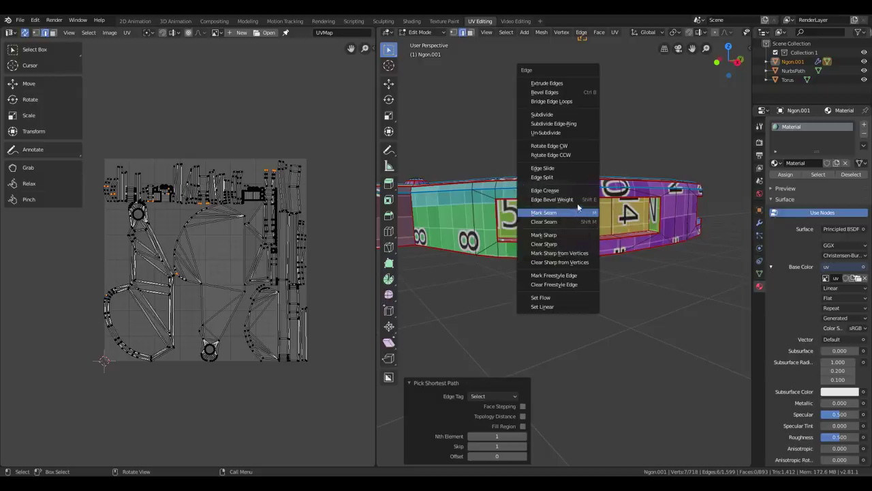
Step: Clear the seam from the selected vertical edges on the rounded end and check the UV layout
{"action": "key", "text": "ctrl+e"}
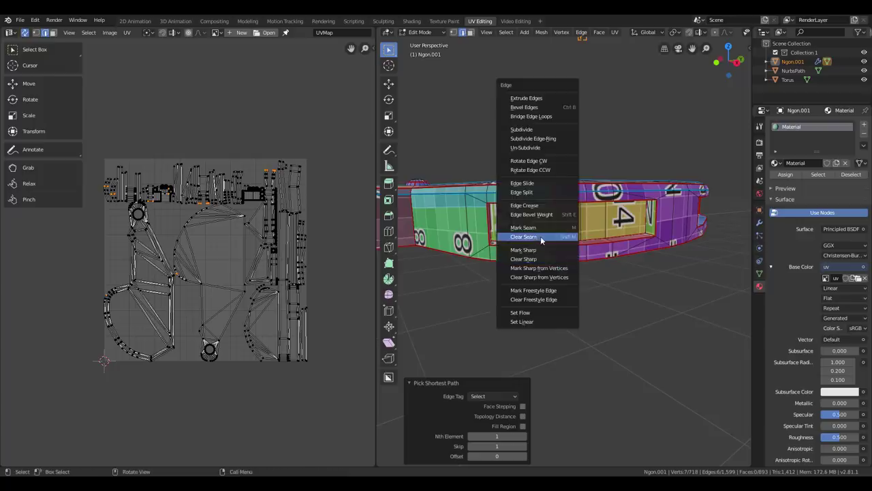
{"action": "left_click", "coordinate": [543, 236]}
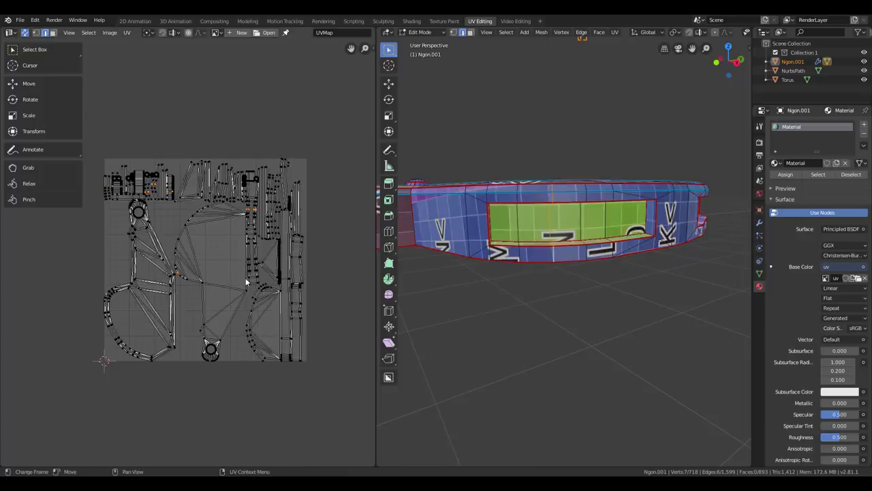
{"action": "middle_click_drag", "start_coordinate": [170, 273], "coordinate": [176, 281]}
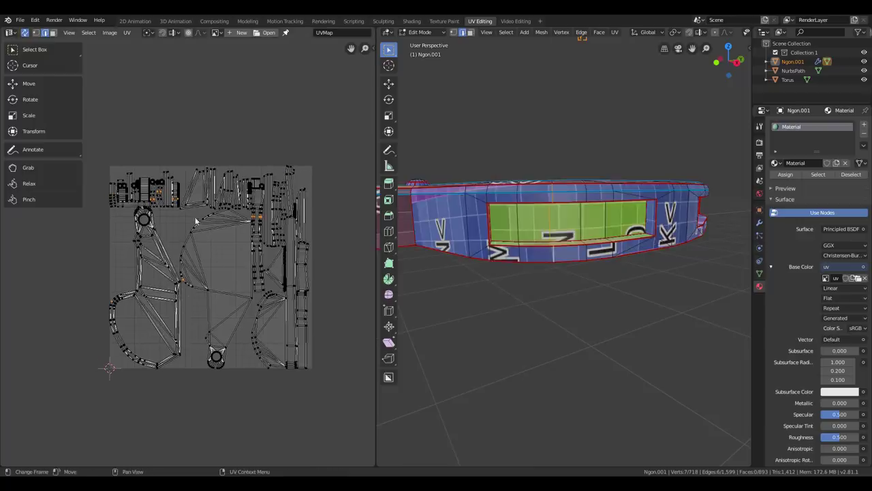
Step: Examine the rounded end and its islands in the UV layout, leaving nothing selected
{"action": "middle_click_drag", "start_coordinate": [568, 209], "coordinate": [654, 182]}
{"action": "scroll", "coordinate": [570, 235], "scroll_direction": "down", "scroll_amount": 5}
{"action": "key", "text": "c"}
{"action": "mouse_move", "coordinate": [637, 187]}
{"action": "left_mouse_down"}
{"action": "mouse_move", "coordinate": [492, 225]}
{"action": "mouse_move", "coordinate": [553, 233]}
{"action": "mouse_move", "coordinate": [623, 204]}
{"action": "left_mouse_up"}
{"action": "right_click", "coordinate": [613, 209]}
{"action": "key", "text": "alt+a"}
{"action": "scroll", "coordinate": [613, 209], "scroll_direction": "up", "scroll_amount": 3}
{"action": "middle_click_drag", "start_coordinate": [612, 210], "coordinate": [603, 211]}
{"action": "middle_click_drag", "start_coordinate": [212, 296], "coordinate": [237, 278]}
{"action": "scroll", "coordinate": [204, 273], "scroll_direction": "up", "scroll_amount": 2}
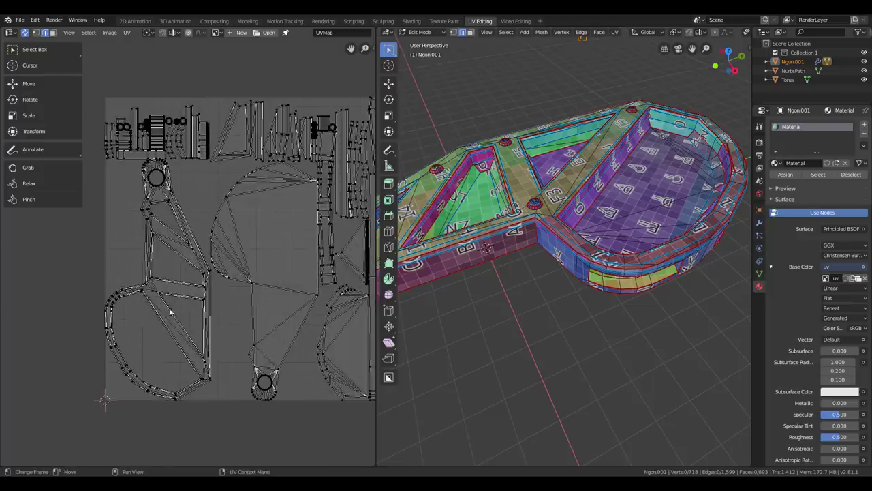
{"action": "mouse_move", "coordinate": [138, 297]}
{"action": "left_mouse_down"}
{"action": "mouse_move", "coordinate": [140, 316]}
{"action": "mouse_move", "coordinate": [175, 285]}
{"action": "left_mouse_up"}
{"action": "key", "text": "Escape"}
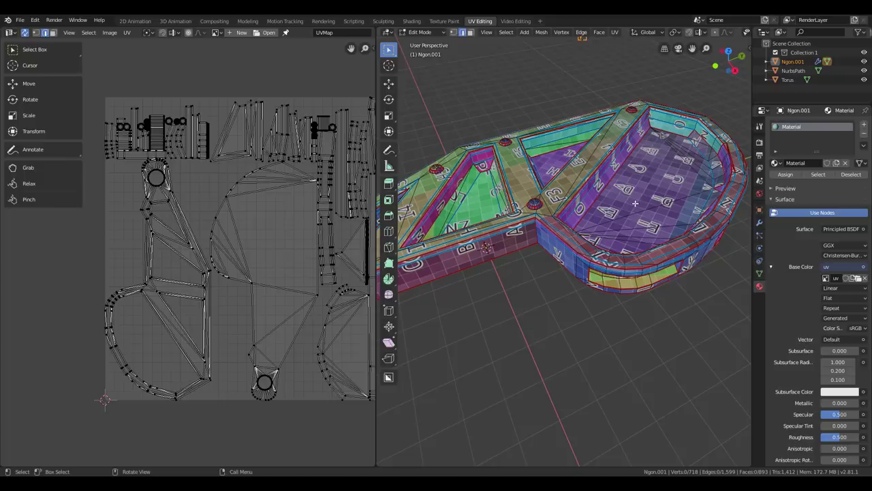
Step: Select the large pocket's floor as linked faces delimited by Seam and clear its seams
{"action": "key", "text": "l"}
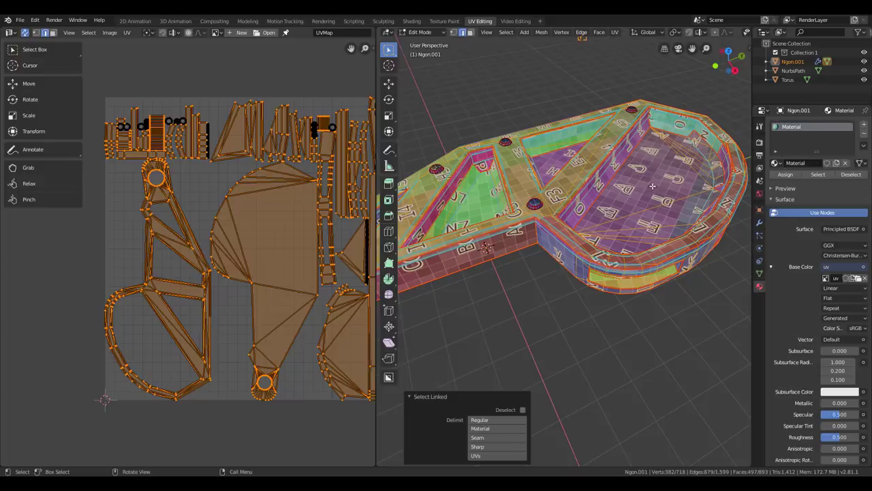
{"action": "left_click", "coordinate": [497, 438]}
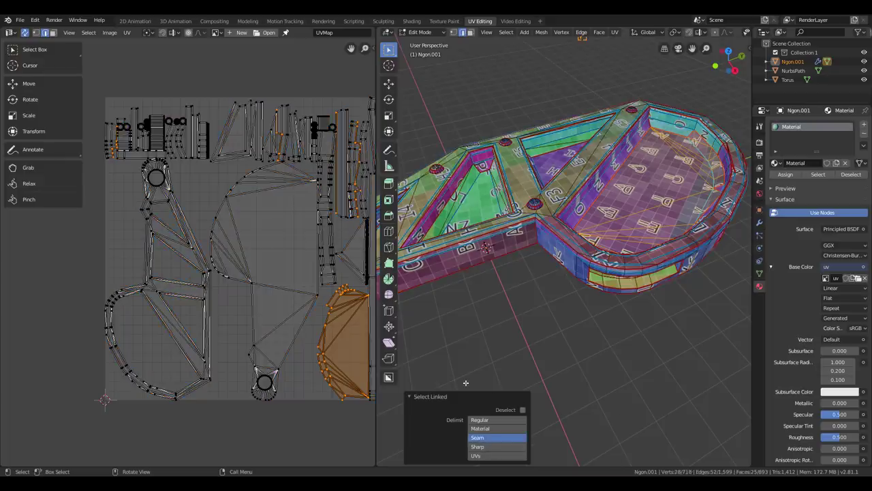
{"action": "middle_click_drag", "start_coordinate": [649, 259], "coordinate": [645, 204]}
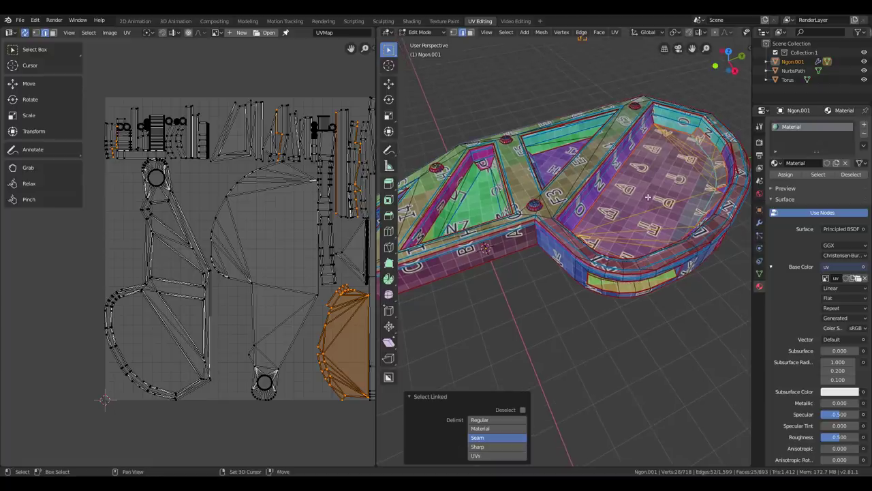
{"action": "key", "text": "ctrl+shift+z"}
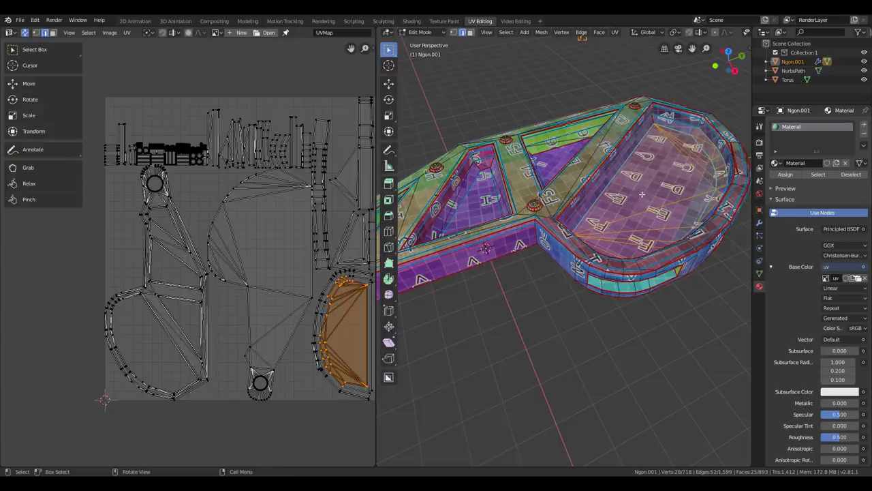
Step: Add the remaining seam-bounded areas in the large and triangular pockets to the selection, clearing their seams
{"action": "key", "text": "l"}
{"action": "key", "text": "shift+e"}
{"action": "key", "text": "l"}
{"action": "key", "text": "shift+e"}
{"action": "key", "text": "l"}
{"action": "key", "text": "shift+e"}
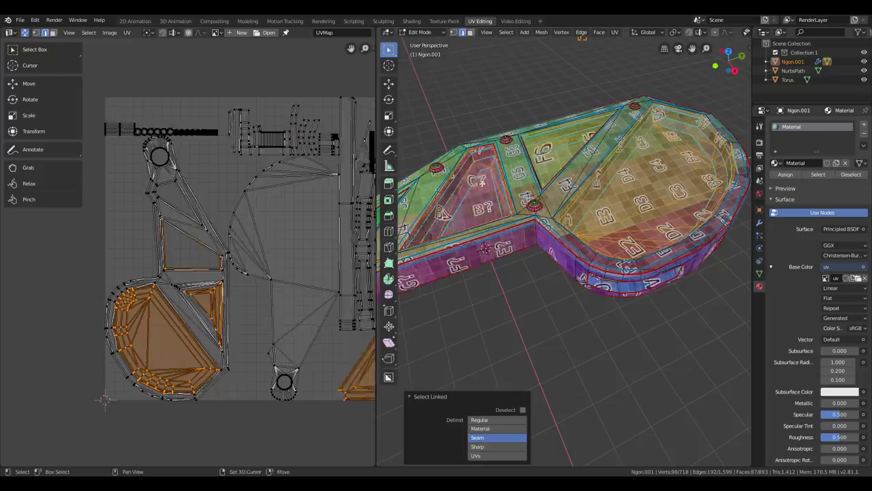
{"action": "key", "text": "shift+e"}
Step: In face select mode, clear the selection and select the narrow face loop around the body's upper outer edge
{"action": "middle_click_drag", "start_coordinate": [487, 203], "coordinate": [550, 199], "text": "shift"}
{"action": "scroll", "coordinate": [550, 199], "scroll_direction": "down", "scroll_amount": 2}
{"action": "scroll", "coordinate": [542, 209], "scroll_direction": "up", "scroll_amount": 3}
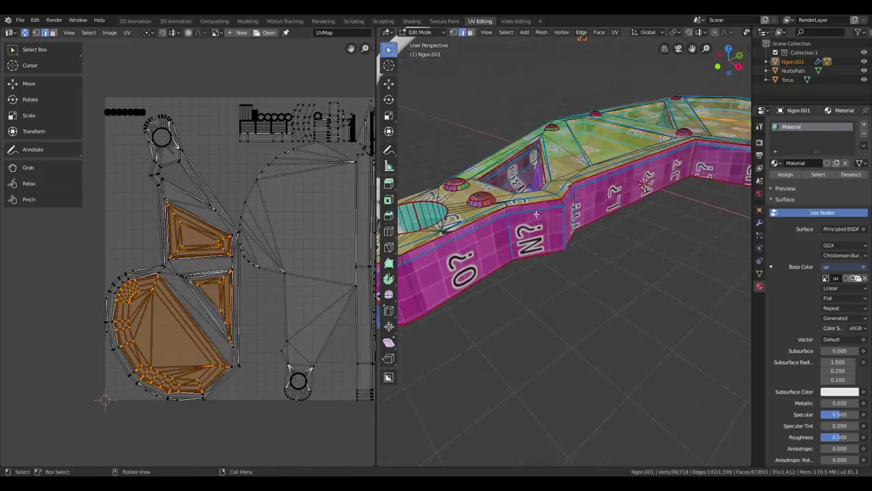
{"action": "key", "text": "3"}
{"action": "key", "text": "alt+a"}
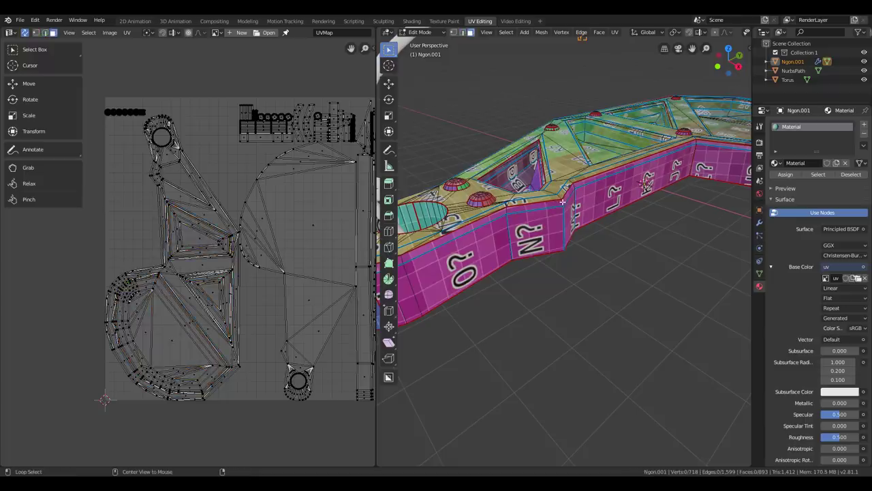
{"action": "left_click", "coordinate": [562, 202], "text": "alt"}
{"action": "middle_click_drag", "start_coordinate": [563, 202], "coordinate": [562, 273]}
{"action": "scroll", "coordinate": [625, 194], "scroll_direction": "down", "scroll_amount": 5}
{"action": "middle_click_drag", "start_coordinate": [445, 270], "coordinate": [527, 217]}
{"action": "middle_click_drag", "start_coordinate": [527, 216], "coordinate": [477, 223]}
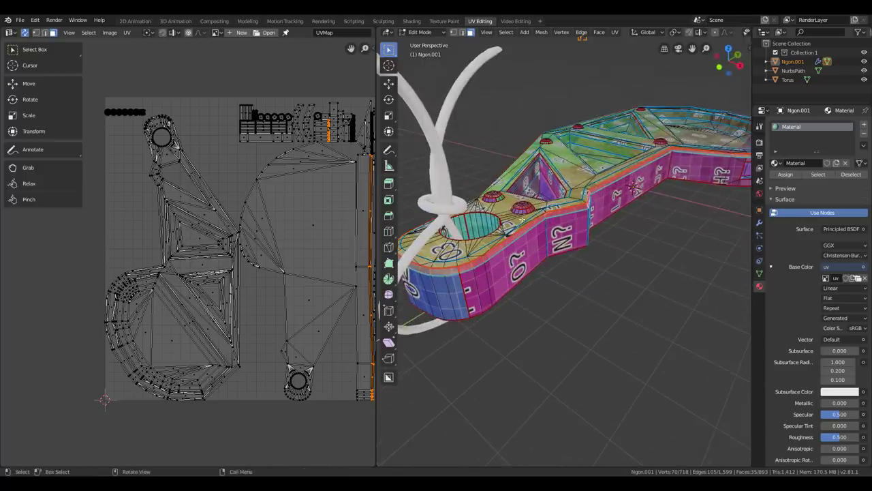
Step: Select the face loop around the oval hole together with the upper outer edge loop and hide both
{"action": "left_click", "coordinate": [475, 221], "text": "alt+shift"}
{"action": "key", "text": "ctrl+z"}
{"action": "left_click", "coordinate": [478, 223], "text": "alt"}
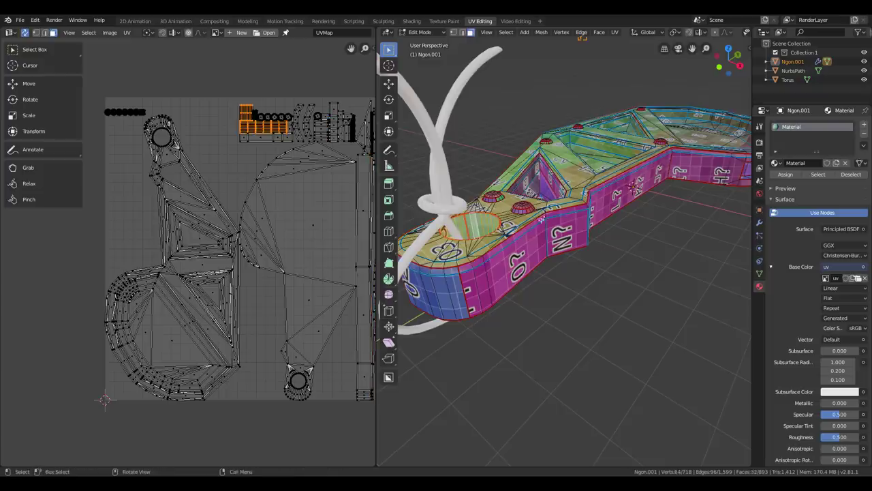
{"action": "left_click", "coordinate": [545, 216], "text": "alt+shift"}
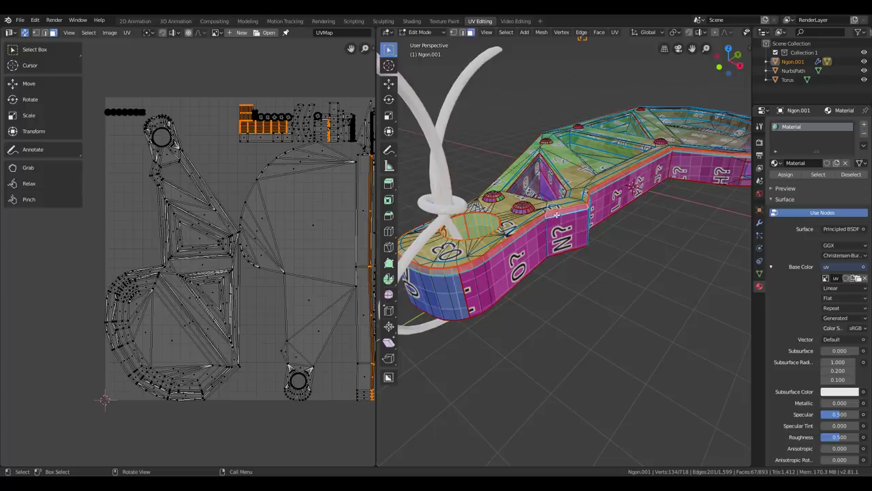
{"action": "key", "text": "h"}
{"action": "left_click", "coordinate": [542, 32]}
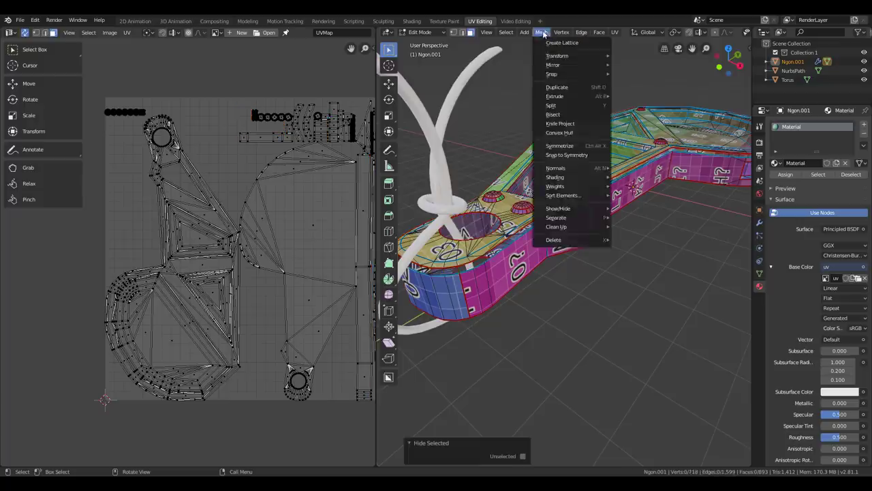
{"action": "mouse_move", "coordinate": [581, 211]}
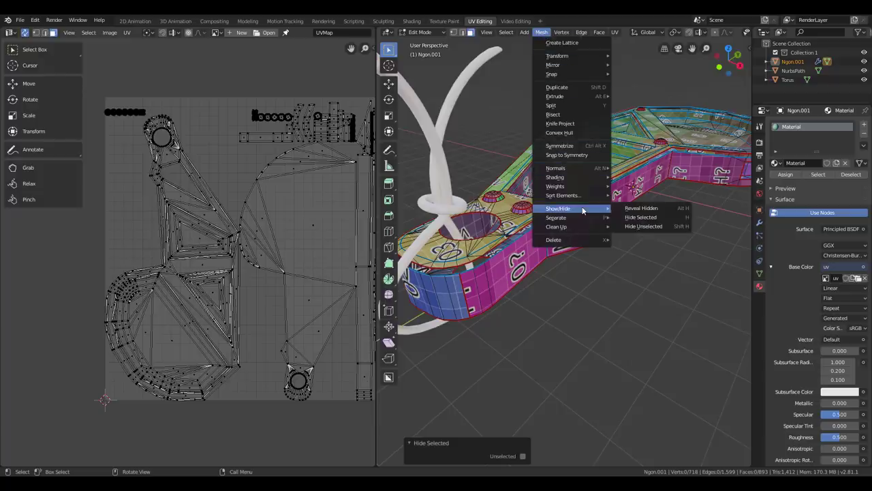
{"action": "left_click", "coordinate": [659, 227]}
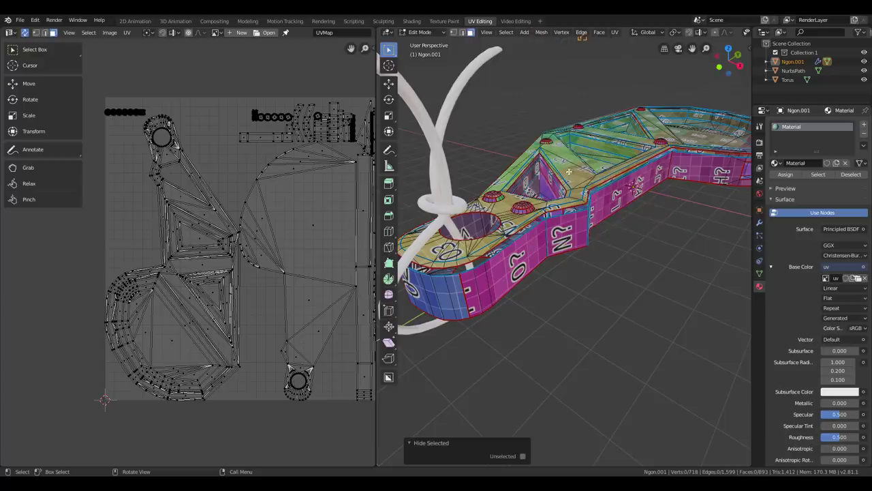
Step: Select the body's top surface as linked faces delimited by Seam and map it with Project From View
{"action": "key", "text": "l"}
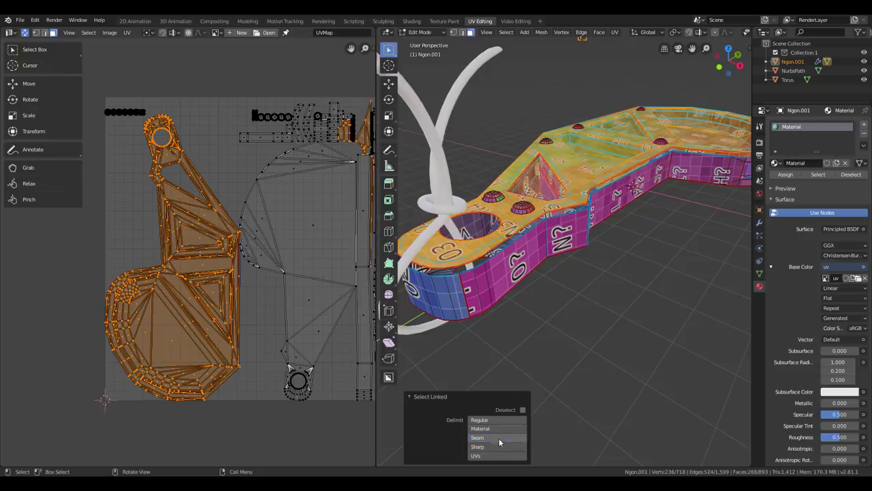
{"action": "key", "text": "g"}
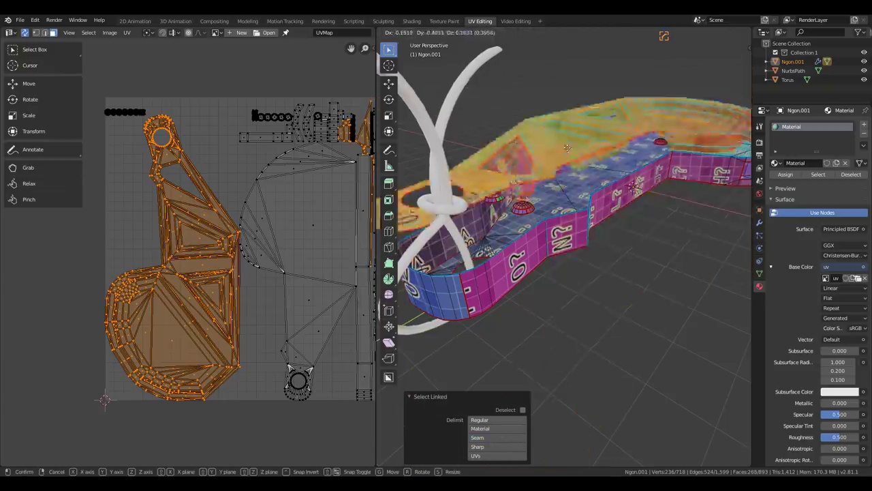
{"action": "right_click", "coordinate": [581, 160]}
{"action": "key", "text": "u"}
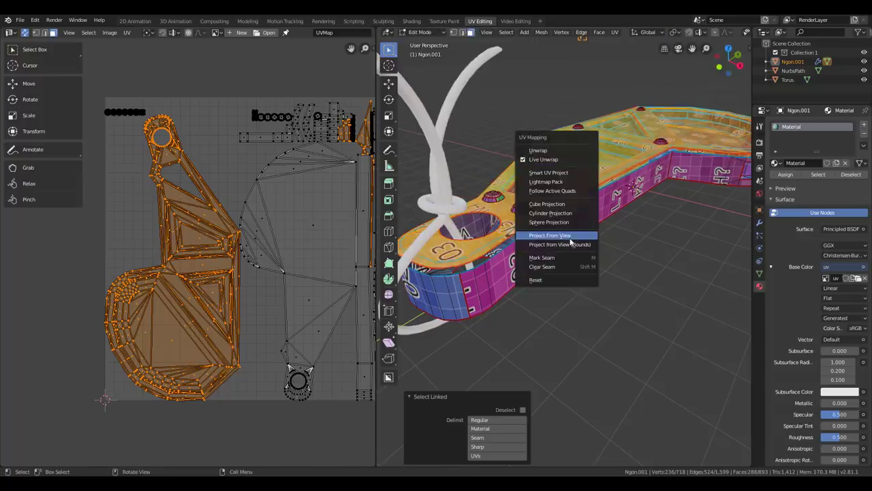
{"action": "left_click", "coordinate": [570, 238]}
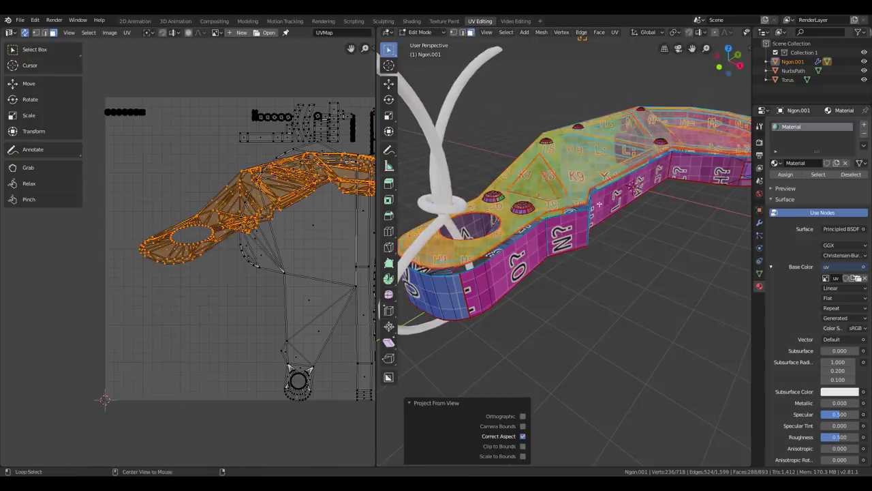
Step: Reveal the hidden faces and create seams from the UV islands
{"action": "key", "text": "alt+h"}
{"action": "left_click", "coordinate": [127, 32]}
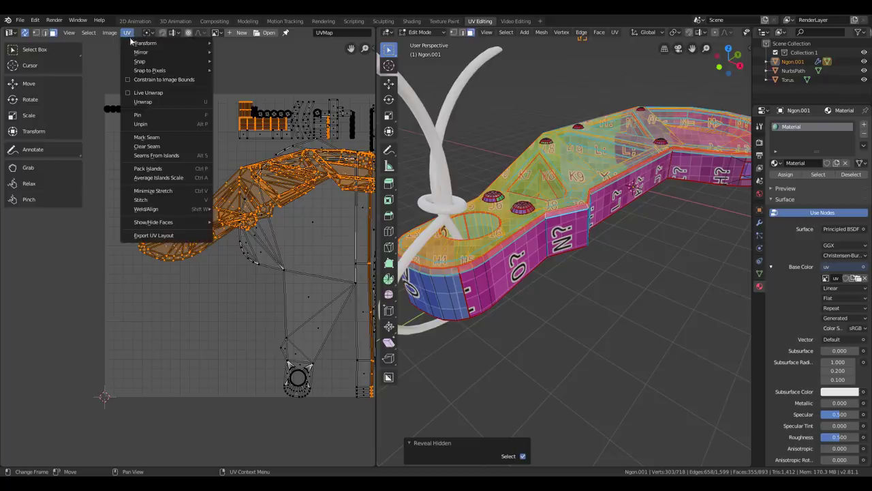
{"action": "left_click", "coordinate": [166, 156]}
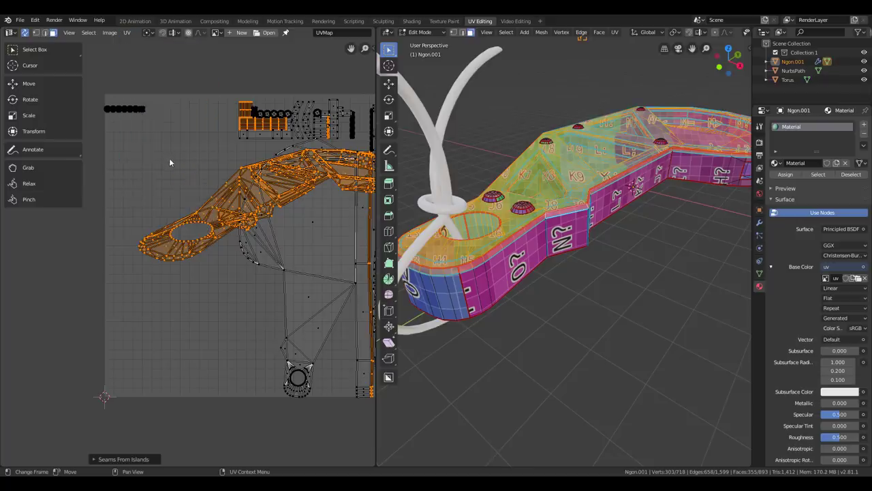
Step: Unwrap the whole body with all faces selected and clear the selection
{"action": "key", "text": "u"}
{"action": "scroll", "coordinate": [316, 197], "scroll_direction": "down", "scroll_amount": 2}
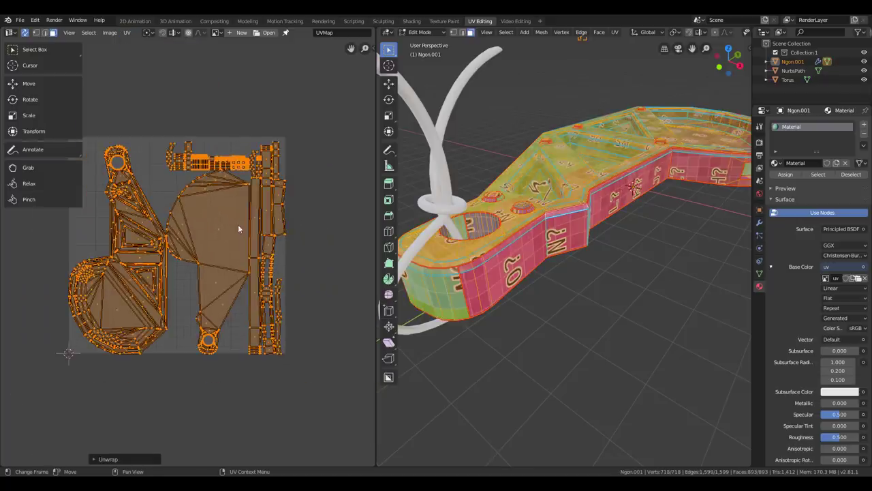
{"action": "mouse_move", "coordinate": [101, 140]}
{"action": "right_mouse_down", "text": "ctrl"}
{"action": "mouse_move", "coordinate": [154, 190]}
{"action": "mouse_move", "coordinate": [165, 293]}
{"action": "mouse_move", "coordinate": [94, 192]}
{"action": "right_mouse_up", "text": "ctrl"}
{"action": "left_click_drag", "start_coordinate": [94, 188], "coordinate": [100, 148]}
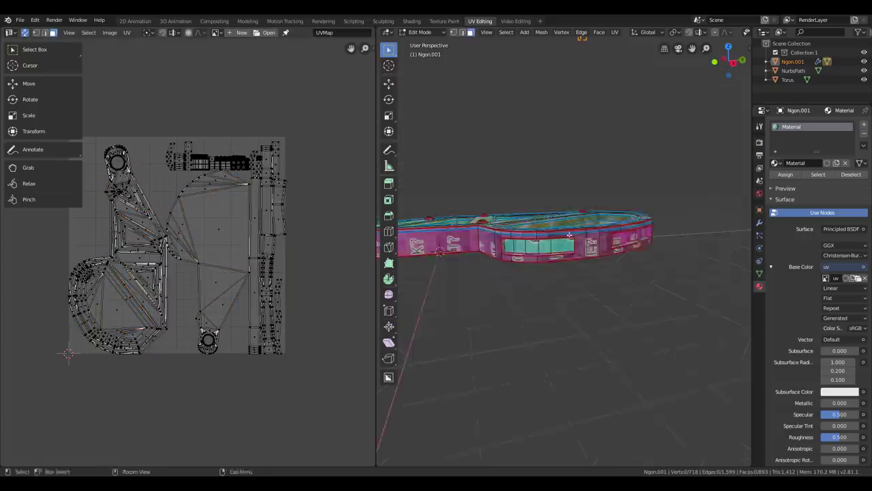
Step: Select the row of back faces inside the long recess on the body's curved side and clear their seams
{"action": "scroll", "coordinate": [569, 226], "scroll_direction": "up", "scroll_amount": 3}
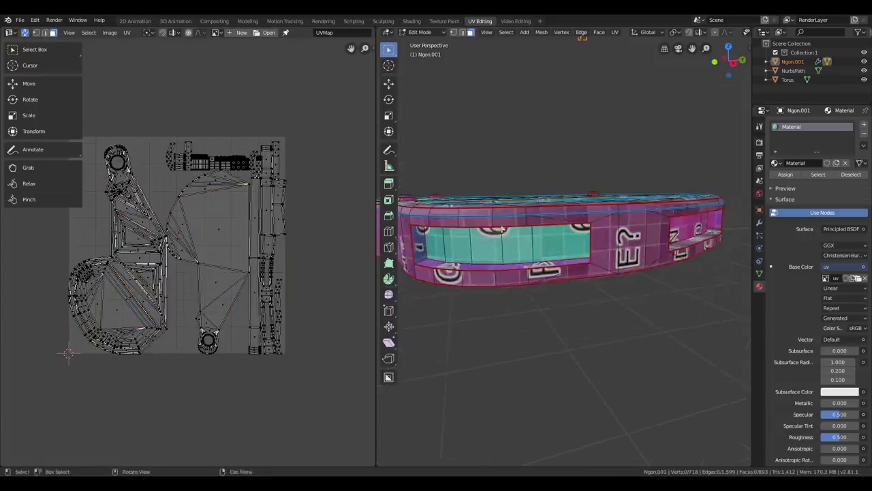
{"action": "middle_click_drag", "start_coordinate": [446, 222], "coordinate": [485, 207]}
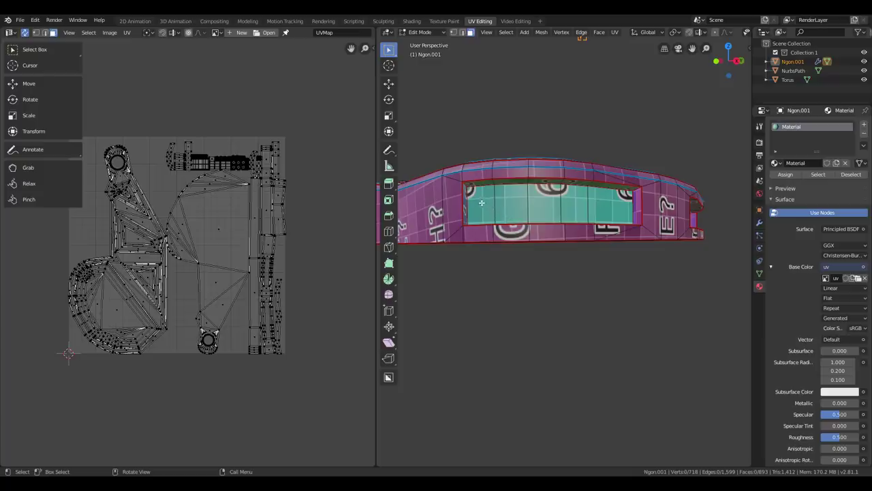
{"action": "left_click", "coordinate": [481, 204]}
{"action": "left_click", "coordinate": [613, 209], "text": "ctrl"}
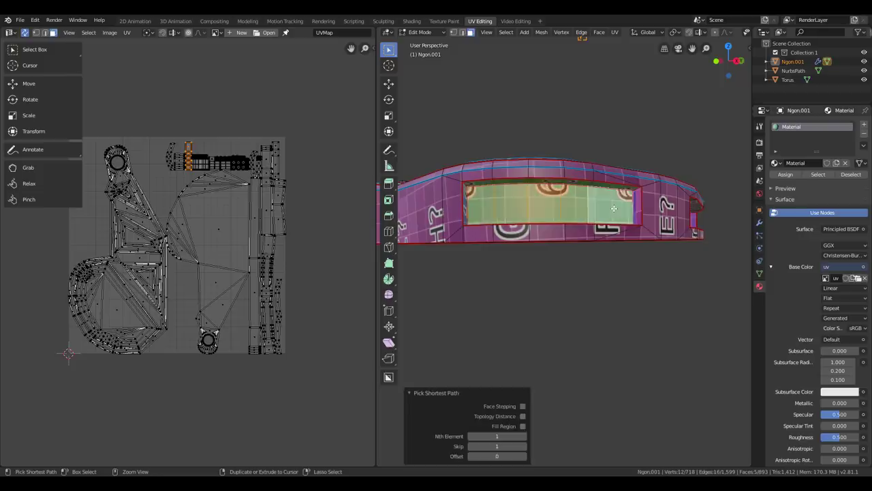
{"action": "key", "text": "u"}
{"action": "scroll", "coordinate": [245, 204], "scroll_direction": "up", "scroll_amount": 3}
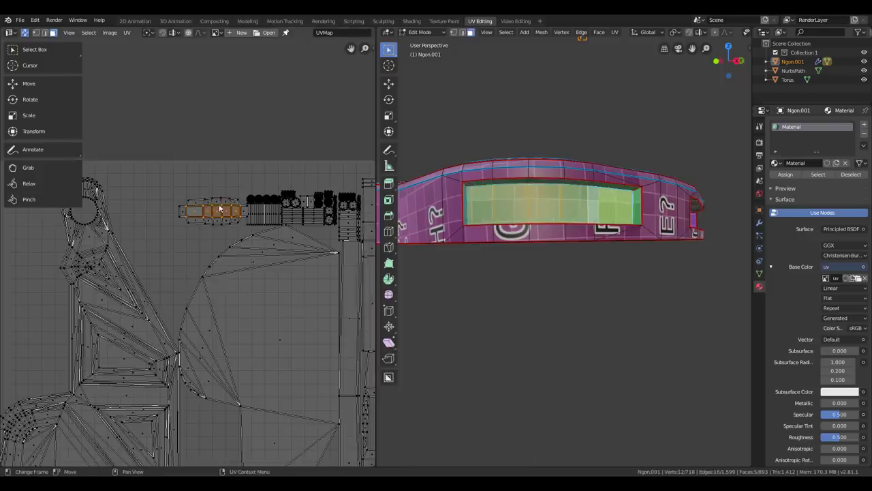
Step: Add the recess, top and bottom UV islands to the selection as linked islands with sync selection on
{"action": "key", "text": "l"}
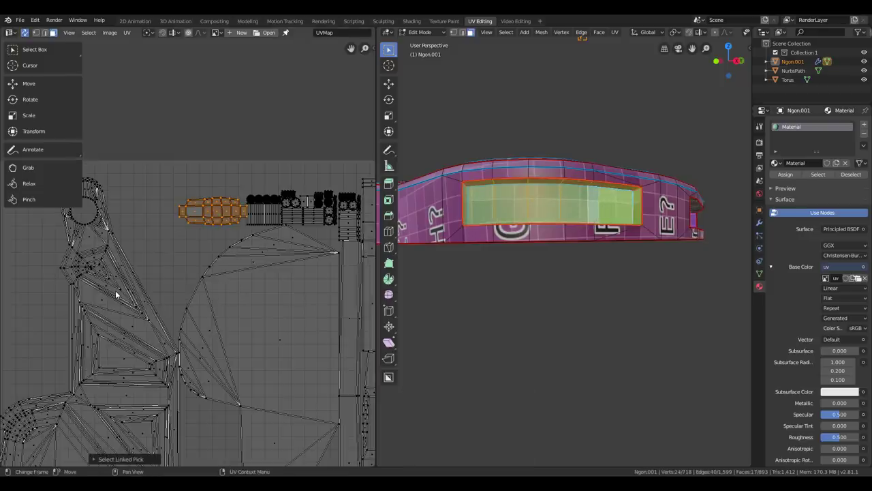
{"action": "key", "text": "l"}
{"action": "key", "text": "l"}
{"action": "left_click", "coordinate": [26, 36]}
{"action": "left_click", "coordinate": [25, 36]}
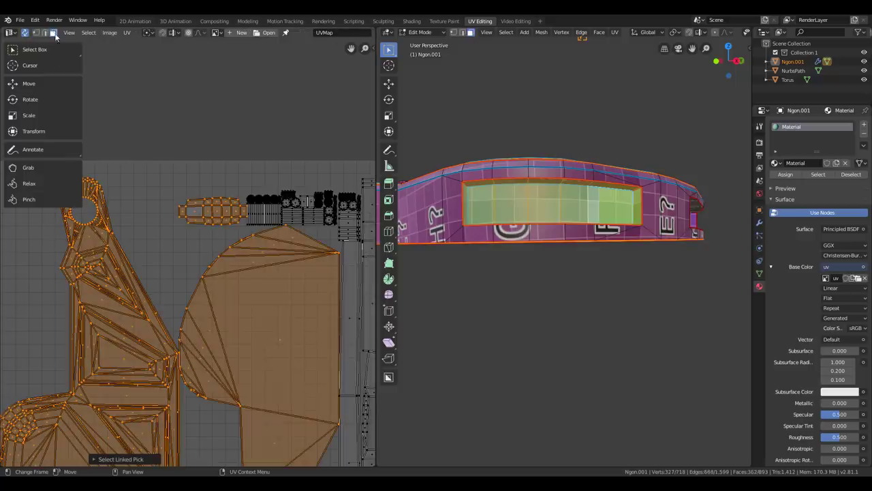
Step: Try selecting a linked UV island in vertex select mode and return to face select mode
{"action": "left_click", "coordinate": [35, 33]}
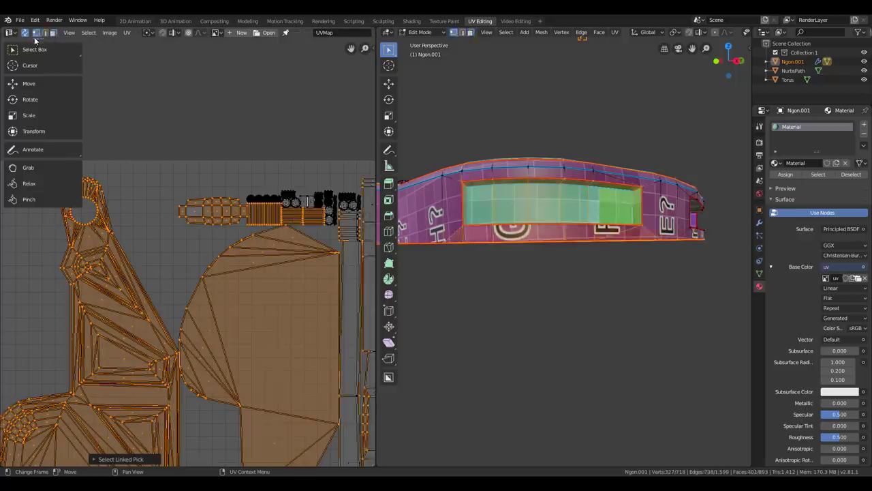
{"action": "left_click", "coordinate": [204, 228]}
{"action": "key", "text": "l"}
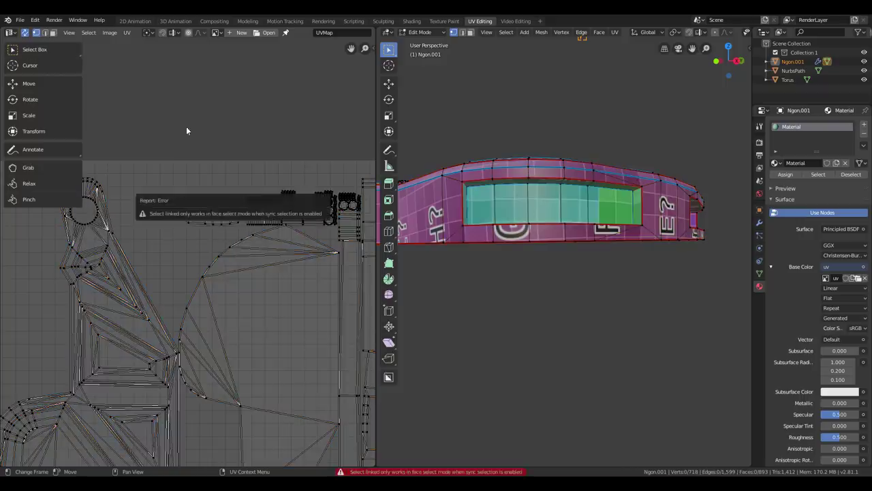
{"action": "left_click", "coordinate": [54, 33]}
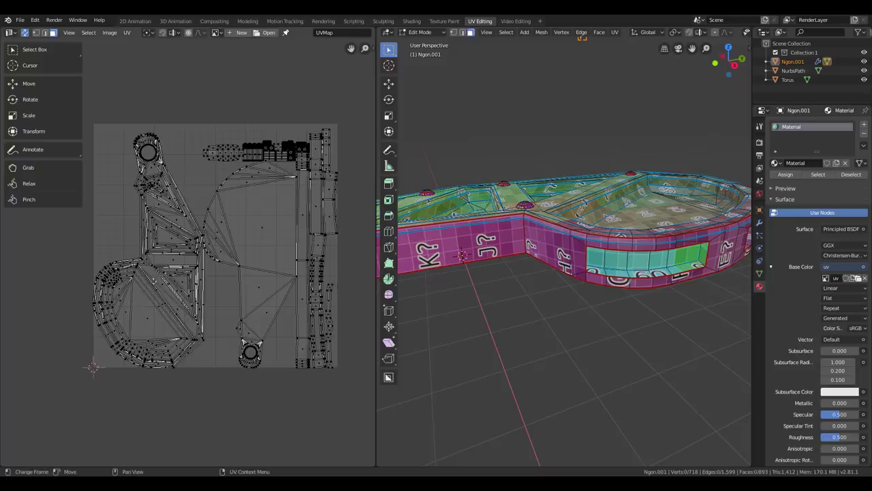
Step: In edge select mode, select the vertical corner edges between the body's straight side walls and clear their seam
{"action": "middle_click_drag", "start_coordinate": [215, 284], "coordinate": [278, 296]}
{"action": "scroll", "coordinate": [147, 300], "scroll_direction": "up", "scroll_amount": 3}
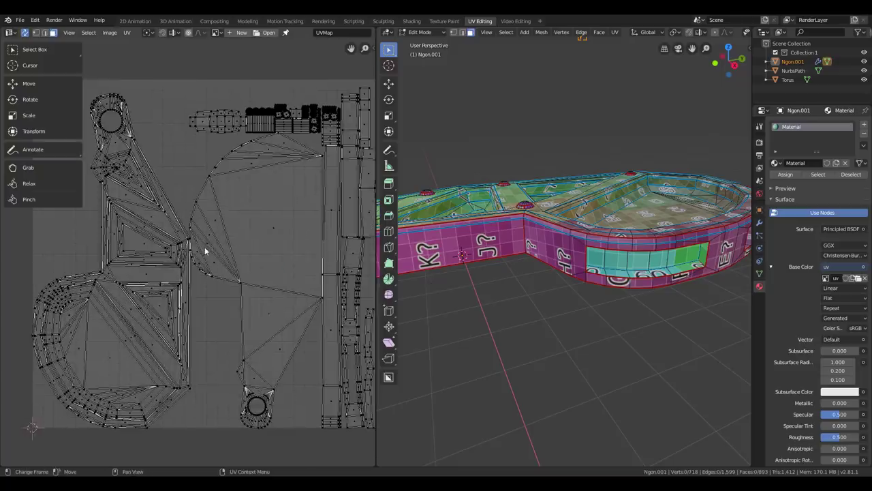
{"action": "middle_click_drag", "start_coordinate": [567, 264], "coordinate": [338, 220]}
{"action": "middle_click_drag", "start_coordinate": [277, 203], "coordinate": [263, 223]}
{"action": "scroll", "coordinate": [346, 250], "scroll_direction": "up", "scroll_amount": 2}
{"action": "middle_click_drag", "start_coordinate": [346, 250], "coordinate": [293, 261]}
{"action": "key", "text": "2"}
{"action": "scroll", "coordinate": [315, 258], "scroll_direction": "up", "scroll_amount": 2}
{"action": "left_click", "coordinate": [301, 258]}
{"action": "left_click", "coordinate": [315, 259]}
{"action": "scroll", "coordinate": [294, 259], "scroll_direction": "up", "scroll_amount": 1}
{"action": "left_click", "coordinate": [296, 264], "text": "shift"}
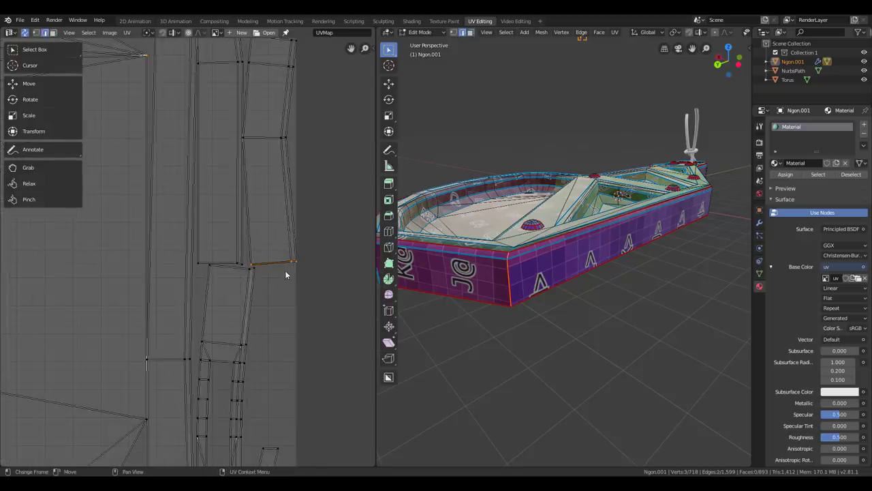
{"action": "key", "text": "ctrl+e"}
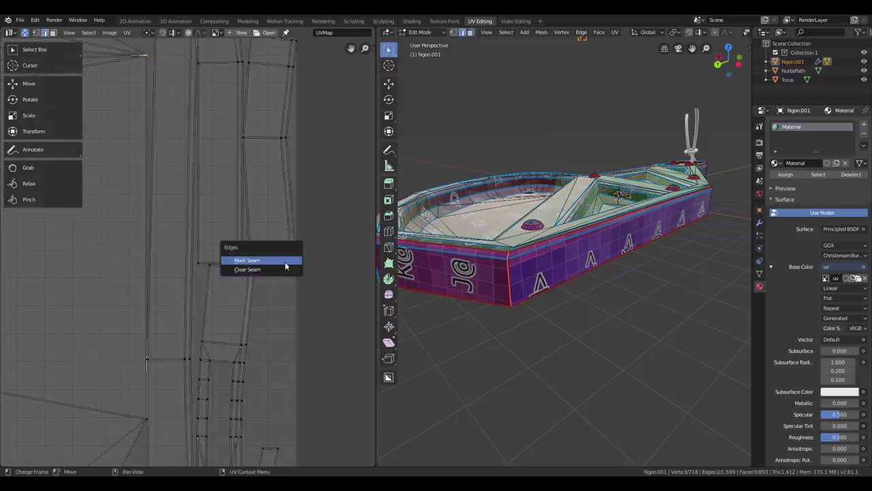
{"action": "left_click", "coordinate": [285, 269]}
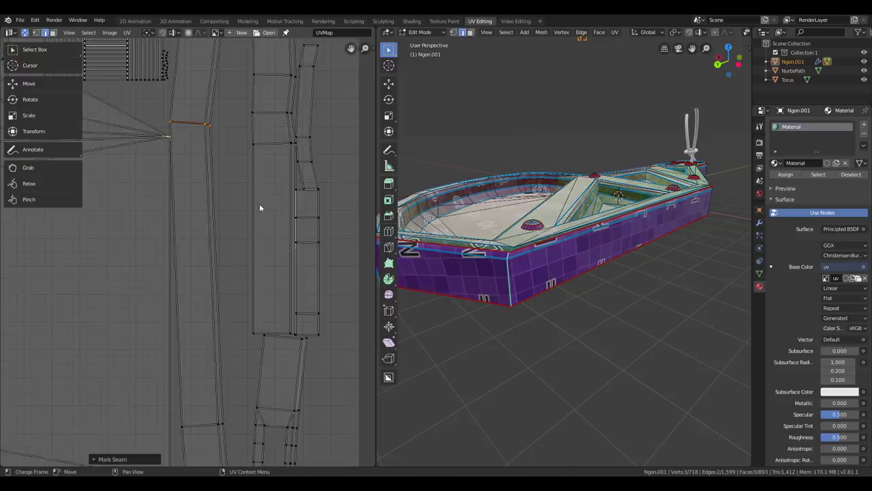
Step: Select the upper end edge of the straight side-wall UV strip and start Stitch to preview joining its matching island
{"action": "middle_click_drag", "start_coordinate": [259, 203], "coordinate": [173, 354], "text": "ctrl"}
{"action": "middle_click_drag", "start_coordinate": [173, 354], "coordinate": [208, 188], "text": "ctrl"}
{"action": "left_click", "coordinate": [208, 188]}
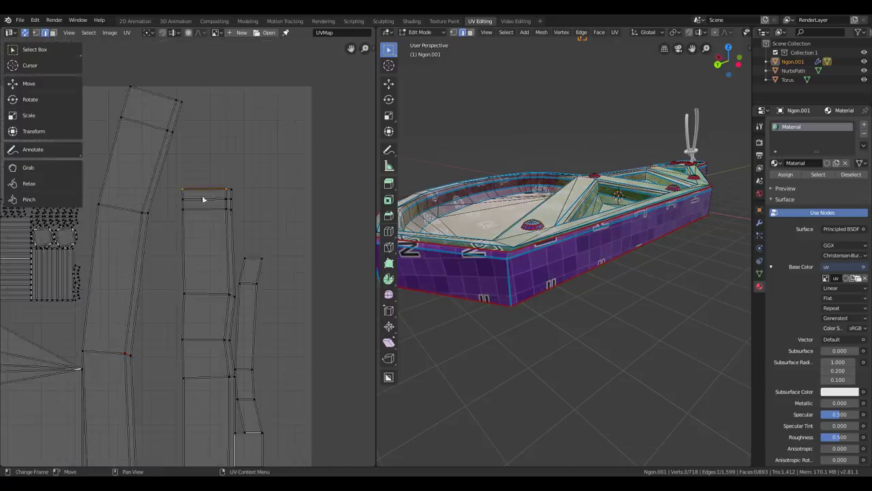
{"action": "scroll", "coordinate": [205, 197], "scroll_direction": "down", "scroll_amount": 3}
{"action": "left_click", "coordinate": [126, 32]}
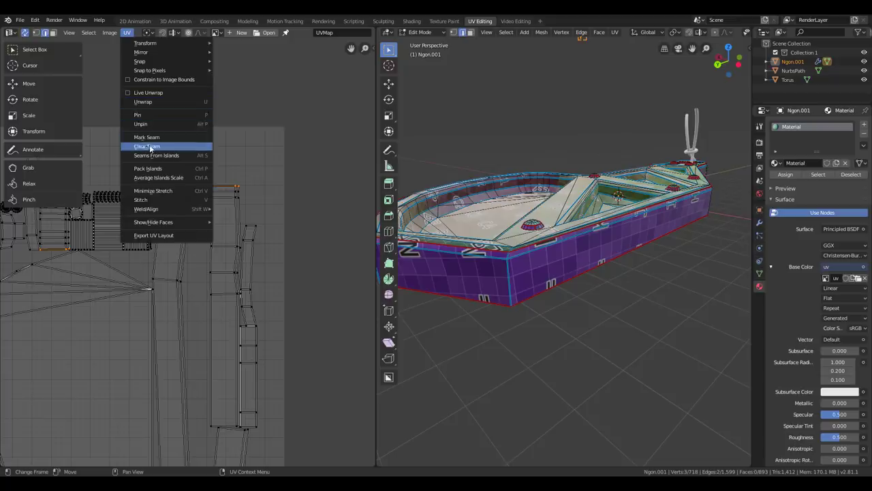
{"action": "left_click", "coordinate": [163, 200]}
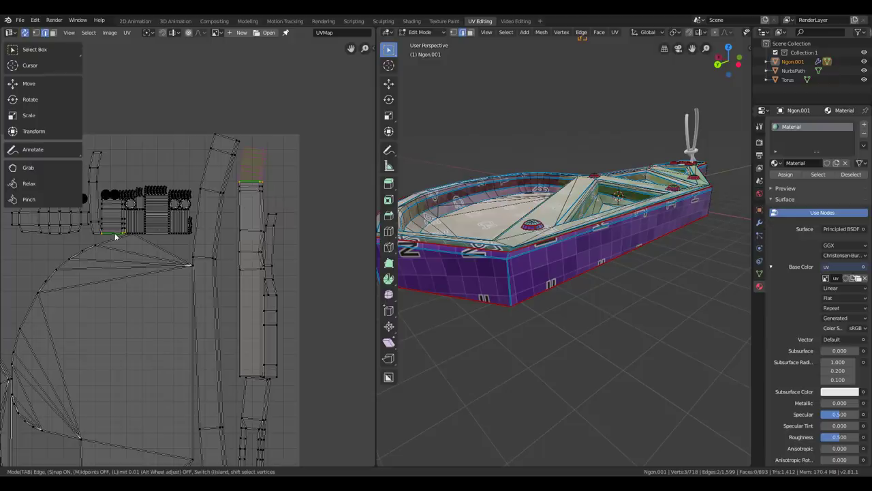
{"action": "left_click_drag", "start_coordinate": [264, 179], "coordinate": [270, 180]}
{"action": "left_click_drag", "start_coordinate": [121, 227], "coordinate": [128, 233]}
{"action": "key", "text": "Escape"}
{"action": "mouse_move", "coordinate": [25, 461]}
{"action": "left_mouse_down"}
{"action": "mouse_move", "coordinate": [222, 448]}
{"action": "mouse_move", "coordinate": [282, 469]}
{"action": "left_mouse_up"}
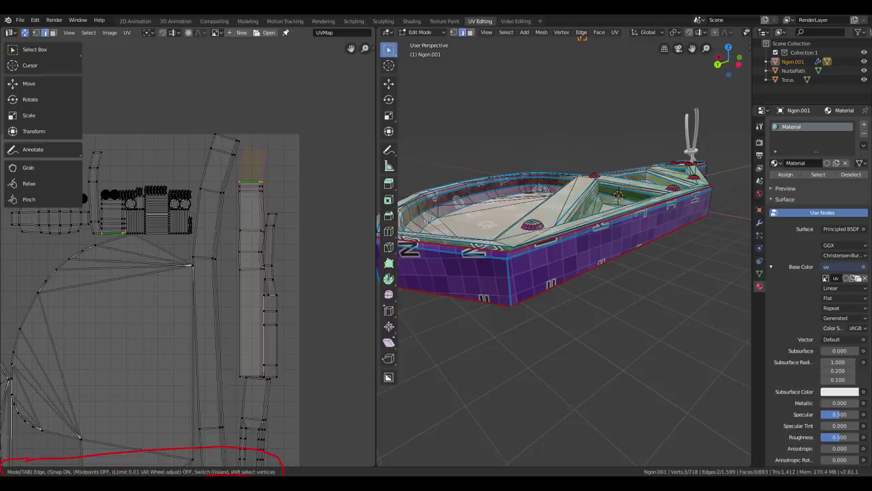
Step: Compare the Stitch preview with Snap off and Midpoints on, and confirm it with Snap on and Midpoints off
{"action": "key", "text": "s"}
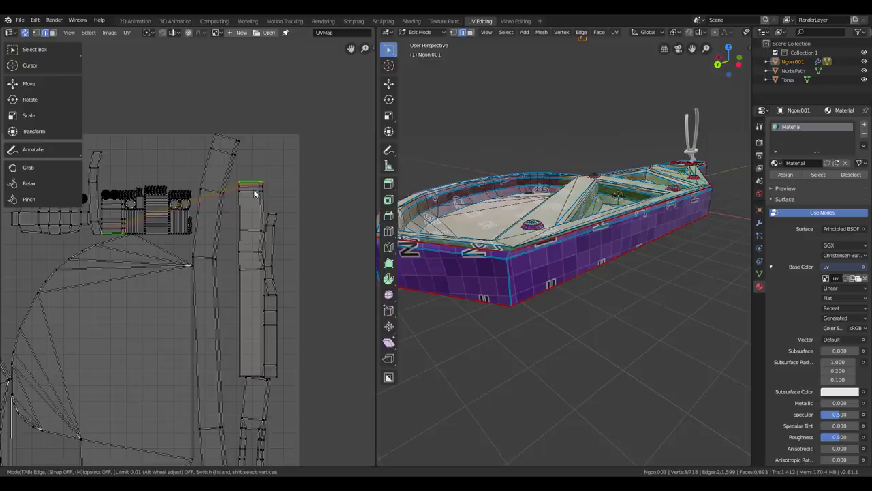
{"action": "key", "text": "s"}
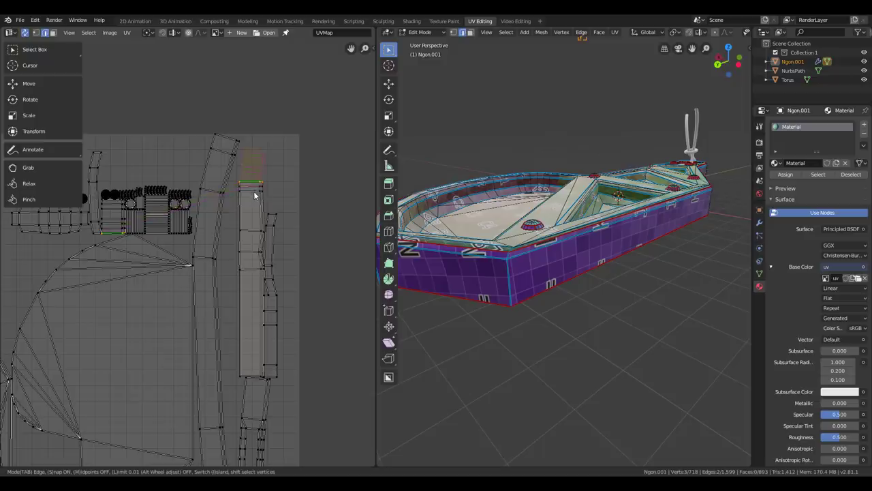
{"action": "key", "text": "m"}
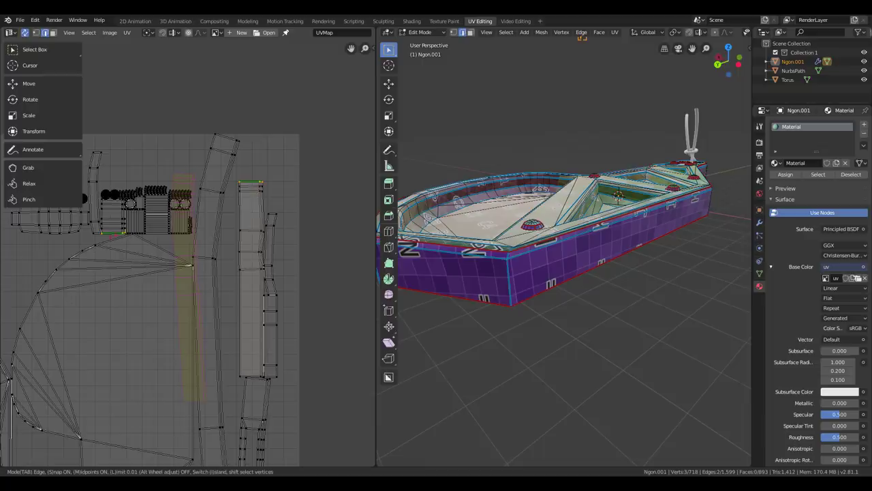
{"action": "mouse_move", "coordinate": [110, 238]}
{"action": "left_mouse_down"}
{"action": "mouse_move", "coordinate": [257, 181]}
{"action": "mouse_move", "coordinate": [188, 211]}
{"action": "mouse_move", "coordinate": [193, 220]}
{"action": "left_mouse_up"}
{"action": "key", "text": "m"}
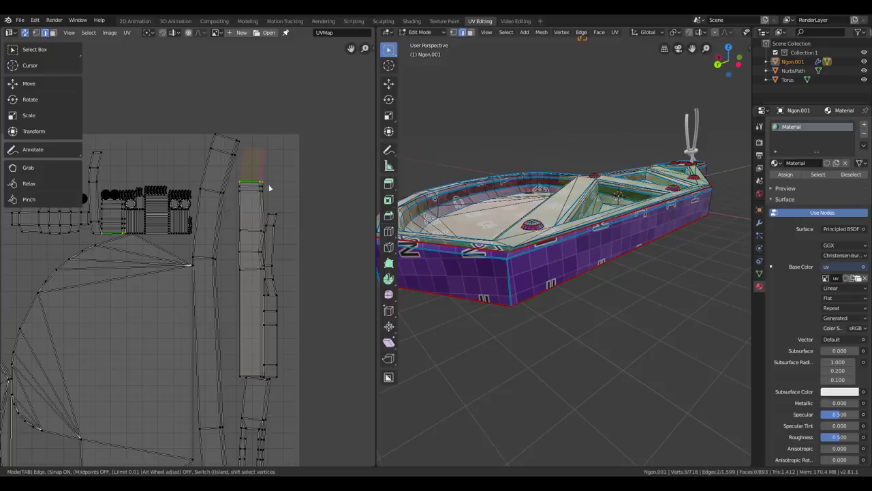
{"action": "key", "text": "Return"}
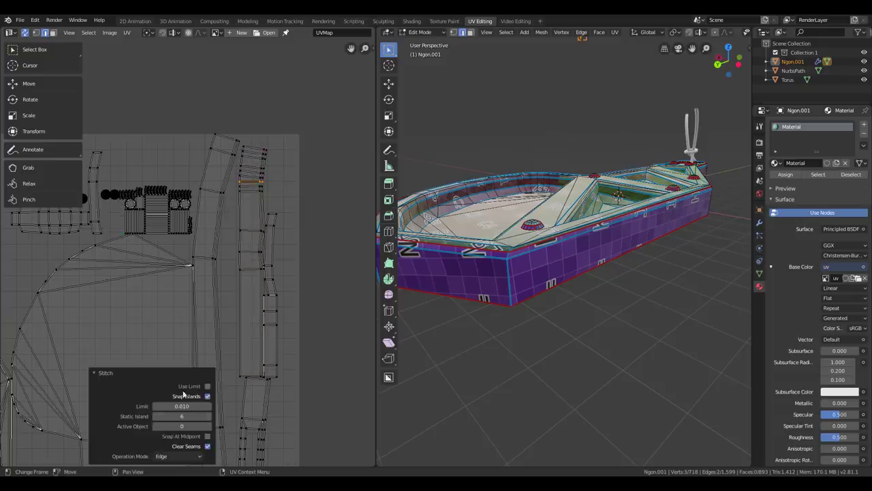
{"action": "left_click", "coordinate": [208, 436]}
{"action": "left_click", "coordinate": [207, 438]}
Step: In face select mode, select only the linked UV strip with two rectangular openings and move it outside the UV square
{"action": "key", "text": "l"}
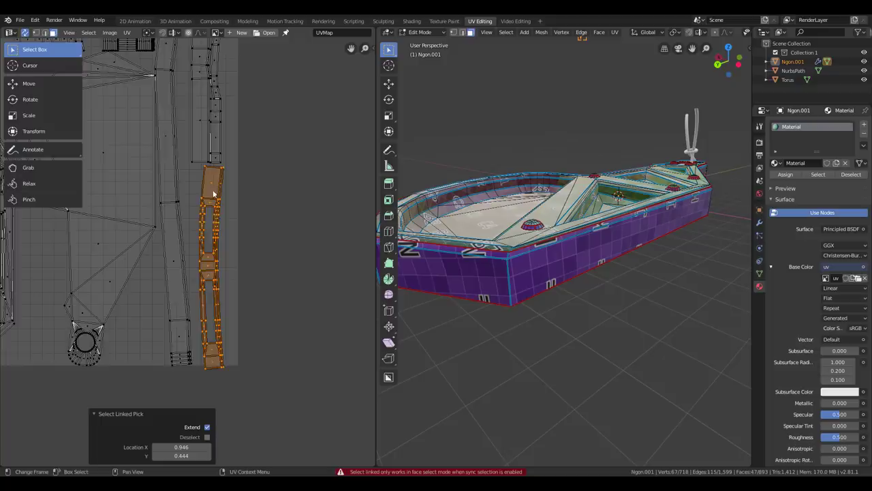
{"action": "scroll", "coordinate": [212, 193], "scroll_direction": "up", "scroll_amount": 1}
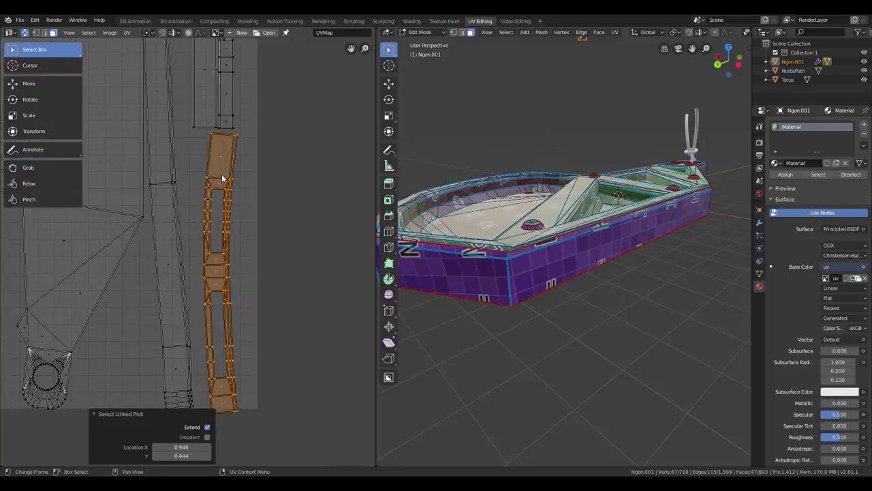
{"action": "key", "text": "alt+a"}
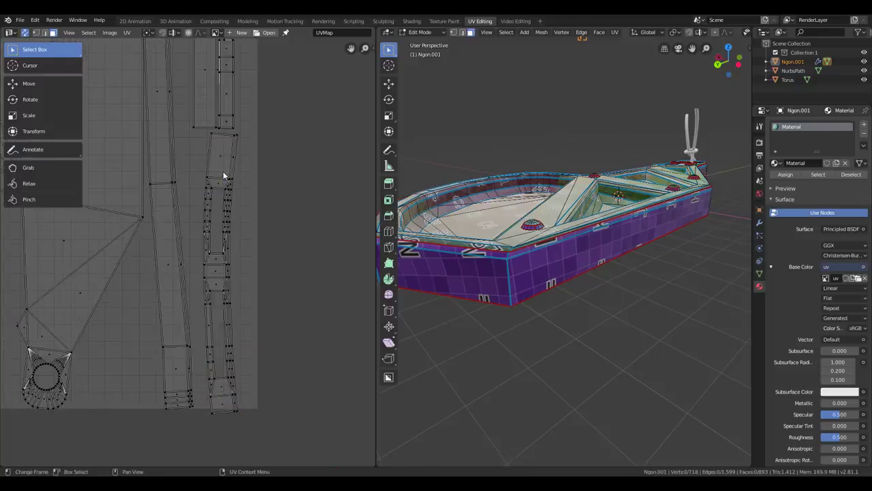
{"action": "key", "text": "l"}
{"action": "key", "text": "g"}
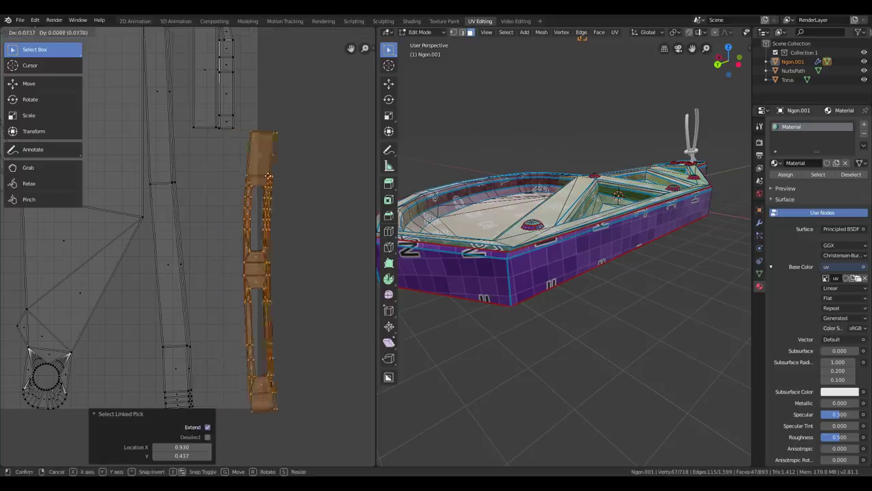
{"action": "left_click", "coordinate": [336, 161]}
{"action": "middle_click_drag", "start_coordinate": [336, 164], "coordinate": [230, 158]}
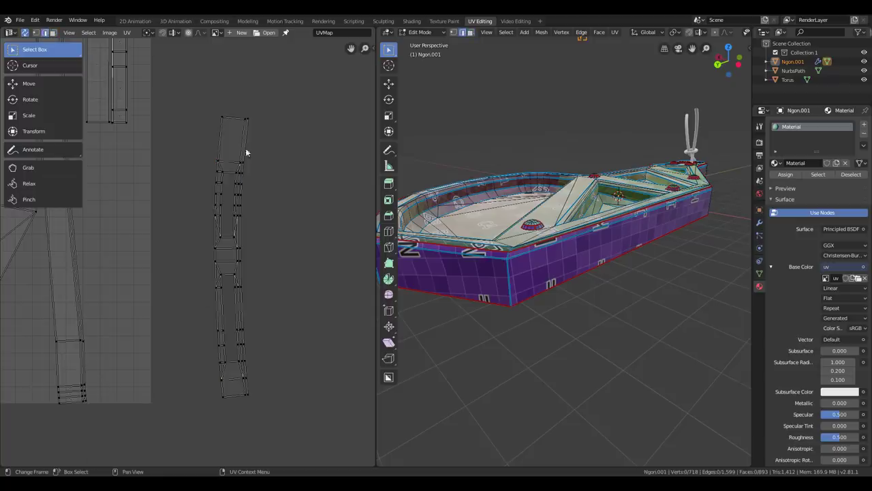
Step: Turn off UV sync selection and select the whole mesh, so every UV island is shown in the UV editor
{"action": "left_click", "coordinate": [218, 148], "text": "alt"}
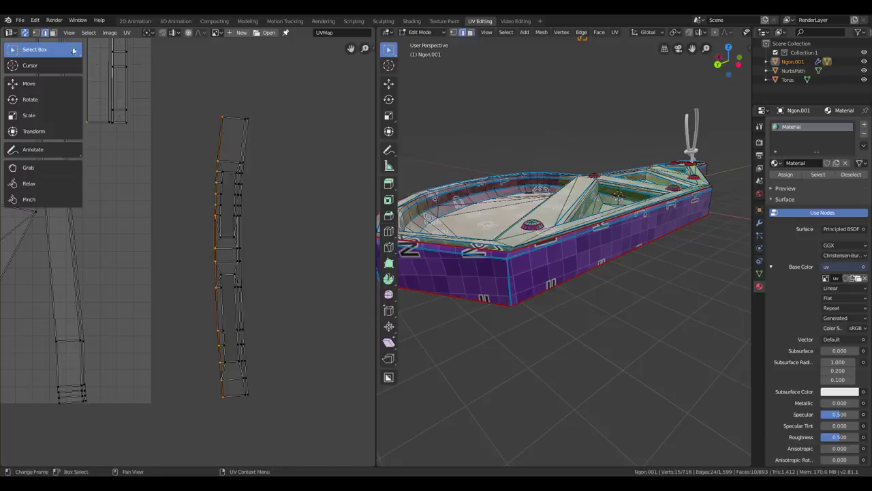
{"action": "key", "text": "Home"}
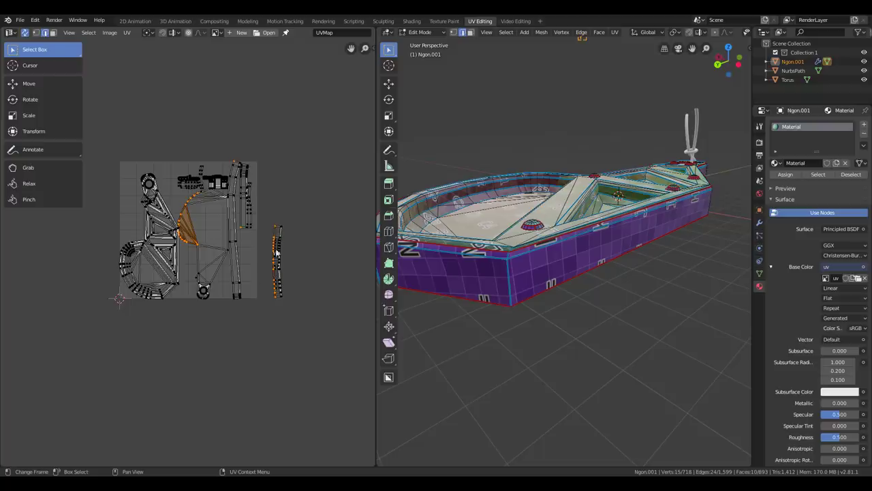
{"action": "left_click", "coordinate": [24, 33]}
{"action": "key", "text": "a"}
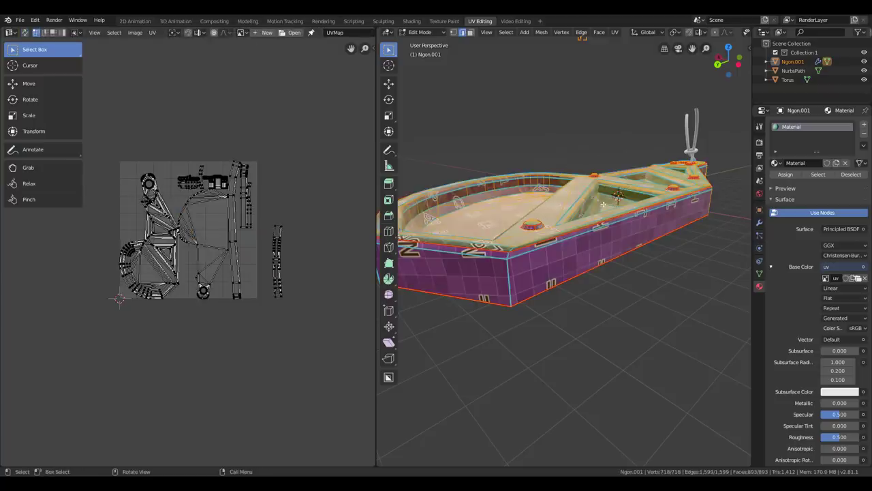
Step: Select the left long edge loop of the separated UV strip and straighten it with Align Auto
{"action": "scroll", "coordinate": [290, 248], "scroll_direction": "up", "scroll_amount": 7}
{"action": "left_click", "coordinate": [233, 234], "text": "alt"}
{"action": "left_click", "coordinate": [154, 33]}
{"action": "mouse_move", "coordinate": [201, 210]}
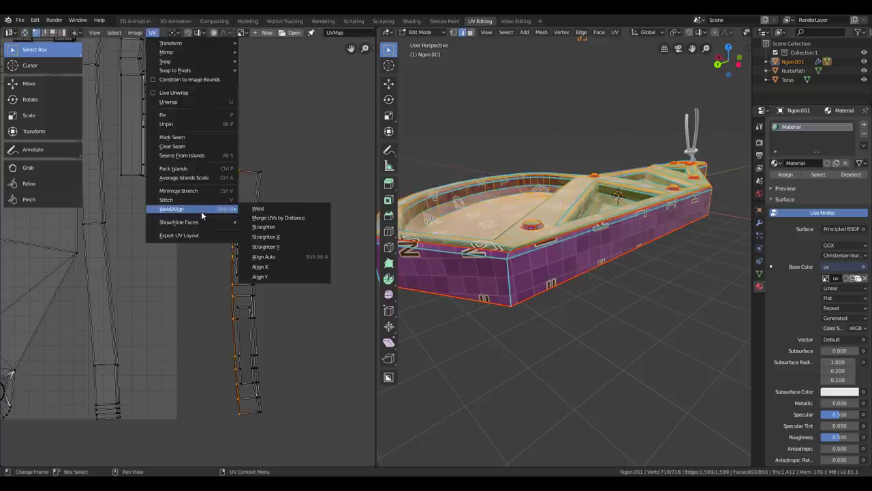
{"action": "right_click", "coordinate": [292, 256]}
{"action": "key", "text": "Escape"}
{"action": "left_click", "coordinate": [291, 263]}
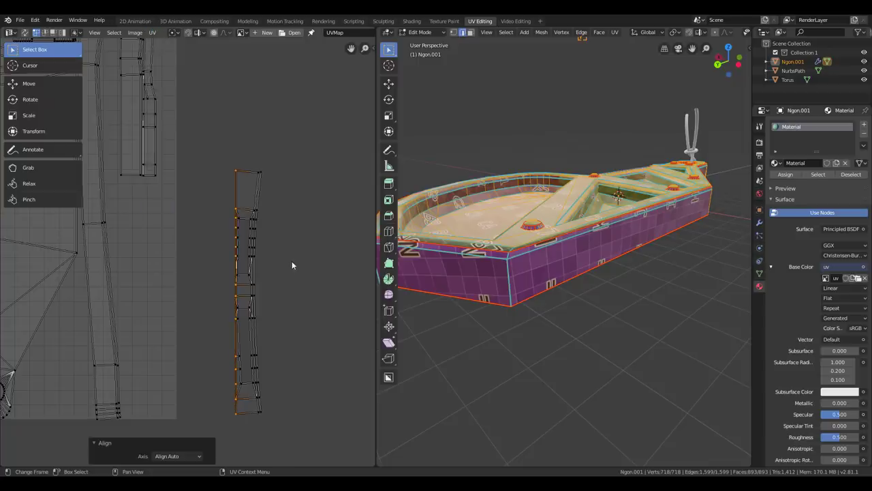
Step: Move the strip's straightened left edge outward about -0.013 along X and pin its vertices
{"action": "key", "text": "g"}
{"action": "key", "text": "x"}
{"action": "left_click", "coordinate": [283, 263]}
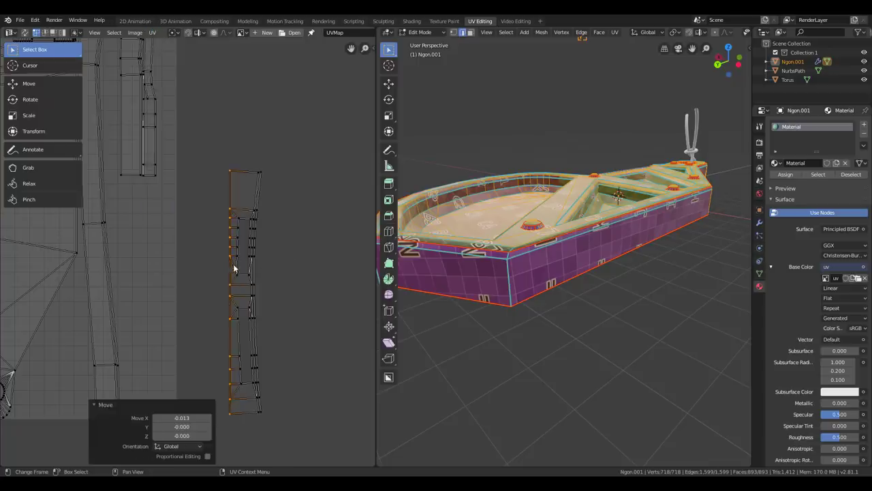
{"action": "key", "text": "p"}
{"action": "left_click", "coordinate": [153, 33]}
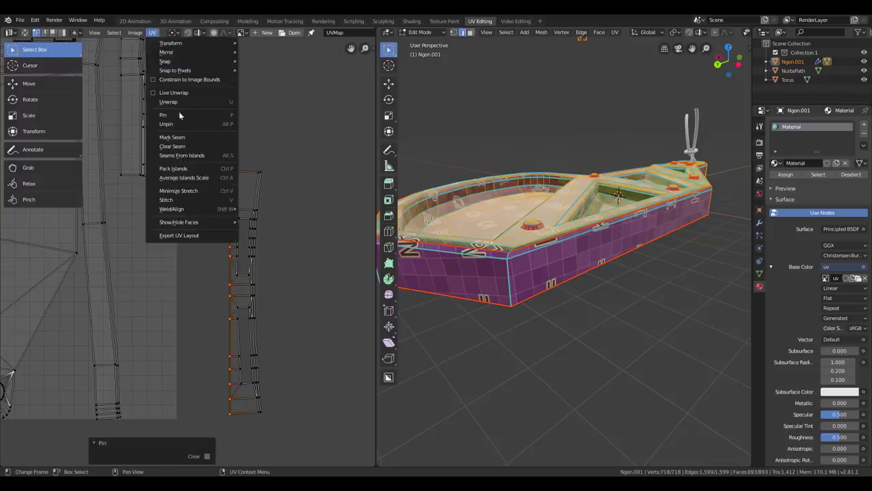
Step: Straighten the strip's right long edge loop with Align Auto, move it slightly outward along X and pin it
{"action": "left_click", "coordinate": [263, 242], "text": "alt"}
{"action": "key", "text": "shift+w"}
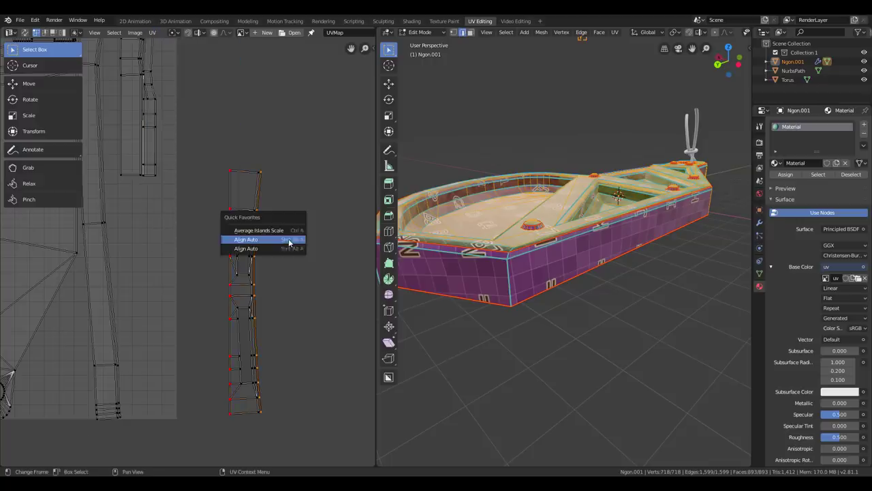
{"action": "left_click", "coordinate": [290, 241]}
{"action": "key", "text": "g"}
{"action": "key", "text": "x"}
{"action": "left_click", "coordinate": [282, 243]}
Step: Select the entire linked UV strip and unwrap it again between its pinned long edges
{"action": "key", "text": "l"}
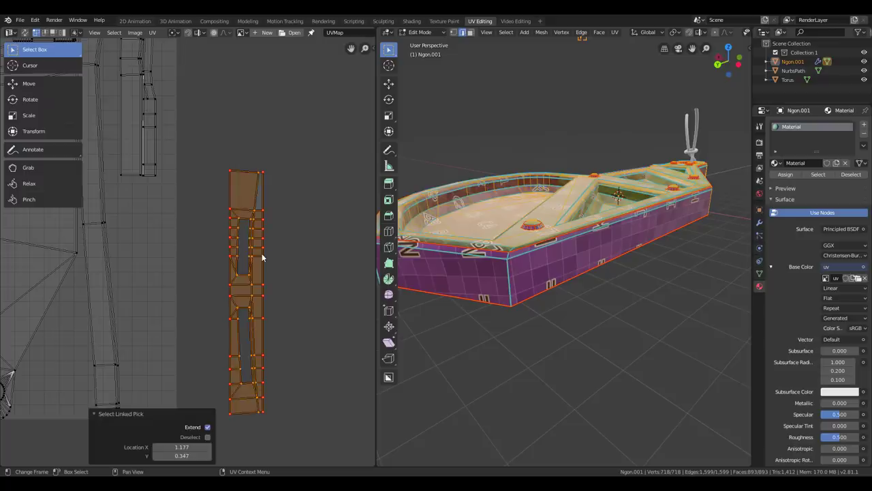
{"action": "key", "text": "u"}
{"action": "left_click", "coordinate": [262, 257]}
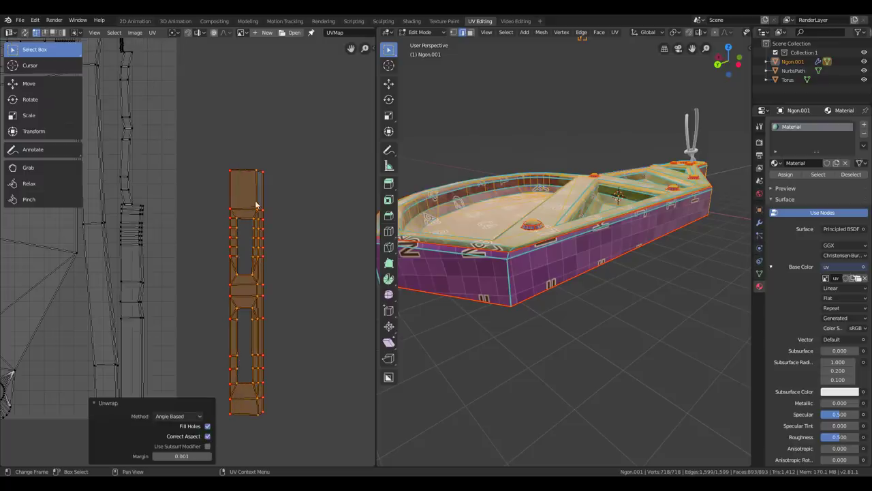
Step: Straighten the strip's upper end with Align Auto and pin it, and align its lower end edge the same way
{"action": "left_click", "coordinate": [248, 171], "text": "alt"}
{"action": "key", "text": "shift+w"}
{"action": "left_click", "coordinate": [250, 177]}
{"action": "key", "text": "p"}
{"action": "left_click", "coordinate": [243, 416], "text": "alt"}
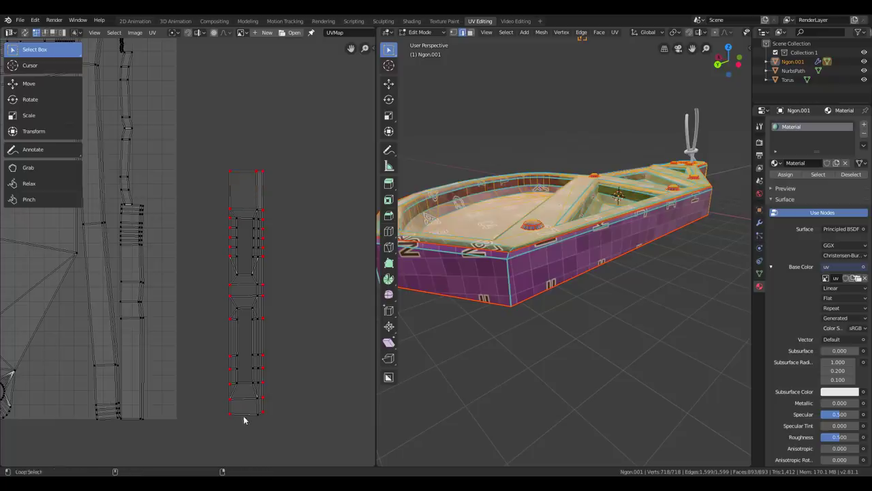
{"action": "key", "text": "q"}
{"action": "left_click", "coordinate": [246, 420]}
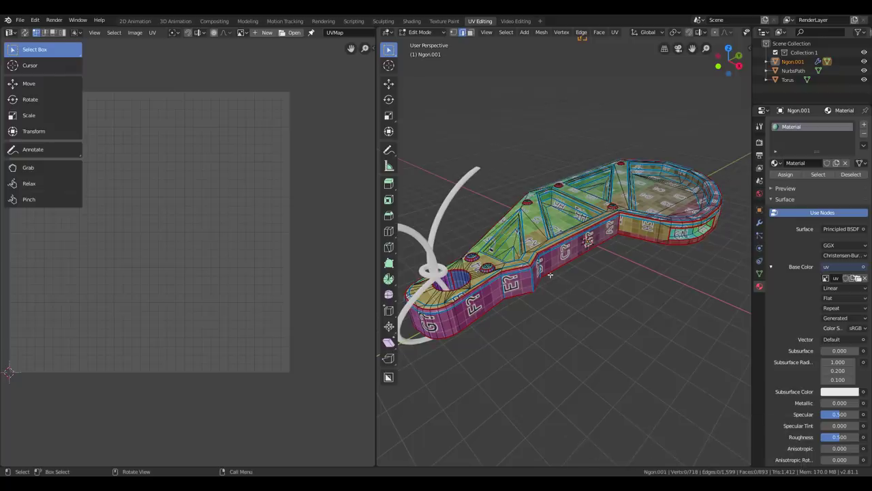
Step: Select one linked rivet dome, extend the selection to all rivet domes with Select Similar, and hide the unselected geometry
{"action": "scroll", "coordinate": [472, 286], "scroll_direction": "up", "scroll_amount": 2}
{"action": "middle_click_drag", "start_coordinate": [472, 284], "coordinate": [511, 261], "text": "shift"}
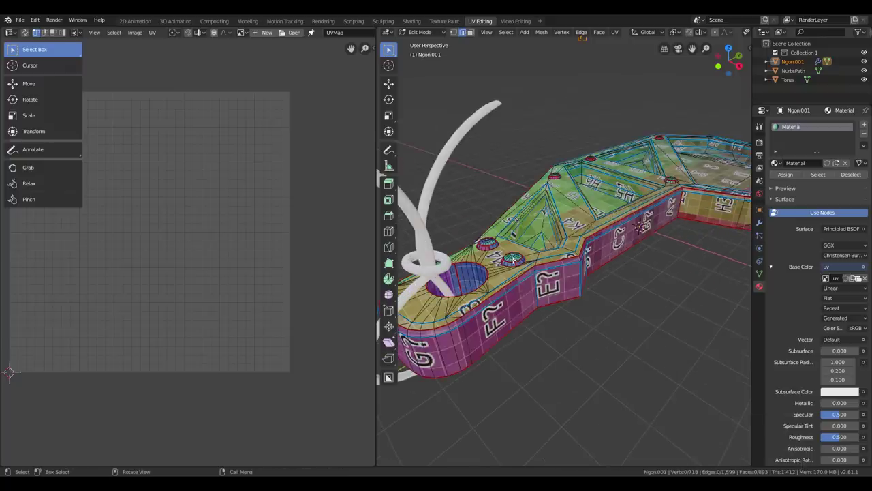
{"action": "key", "text": "l"}
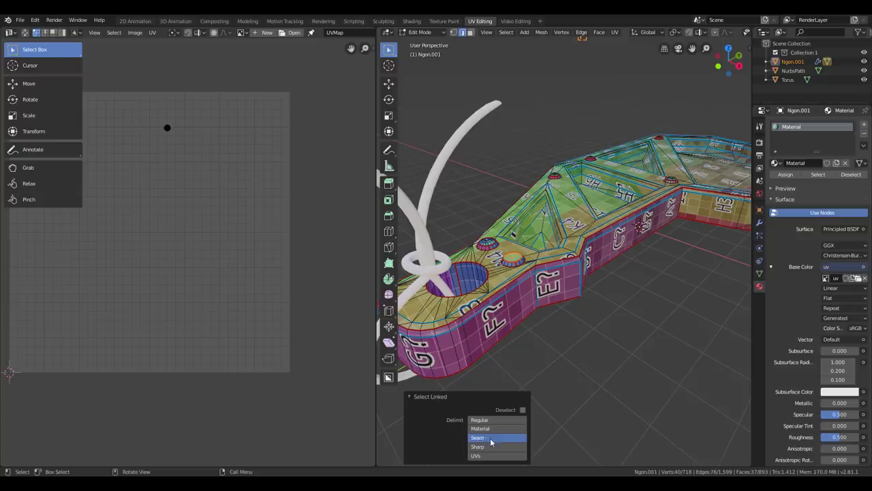
{"action": "key", "text": "l"}
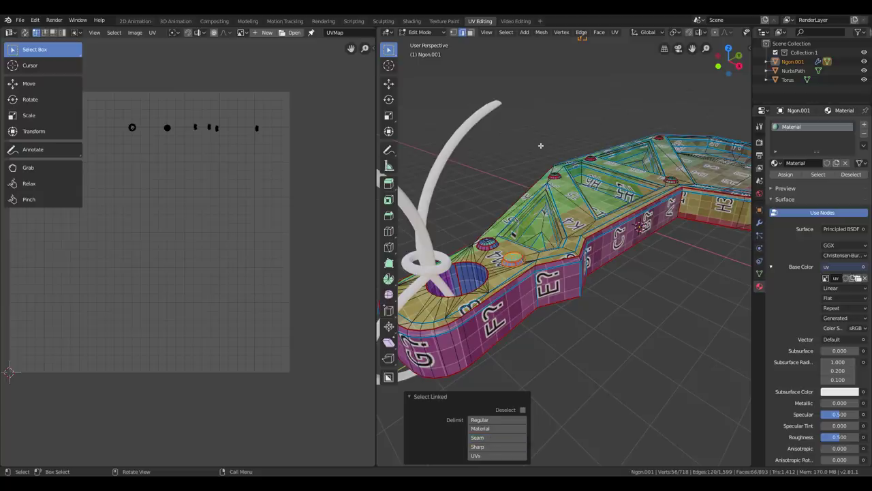
{"action": "left_click", "coordinate": [507, 32]}
{"action": "mouse_move", "coordinate": [538, 131]}
{"action": "left_click", "coordinate": [639, 226]}
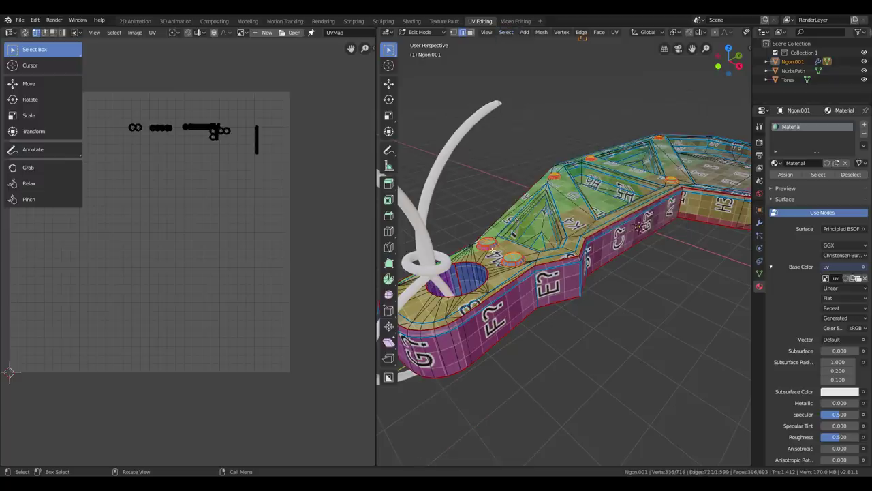
{"action": "key", "text": "h"}
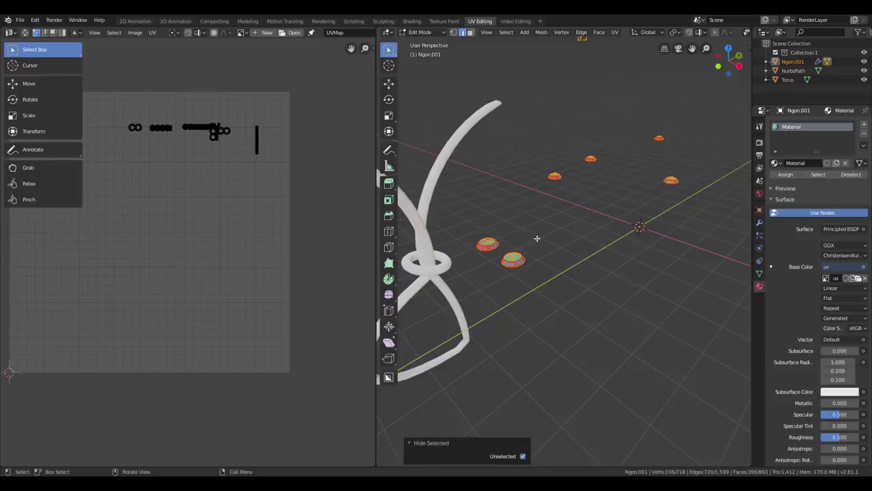
{"action": "key", "text": "alt+a"}
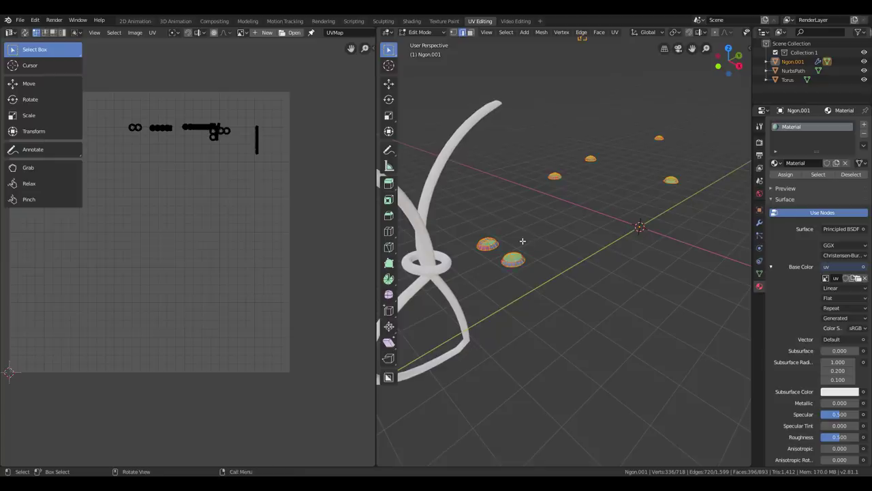
Step: In face select mode, select a flat underside face of one rivet and all faces with the same normal using Select Similar
{"action": "middle_click_drag", "start_coordinate": [523, 216], "coordinate": [559, 107]}
{"action": "key", "text": "3"}
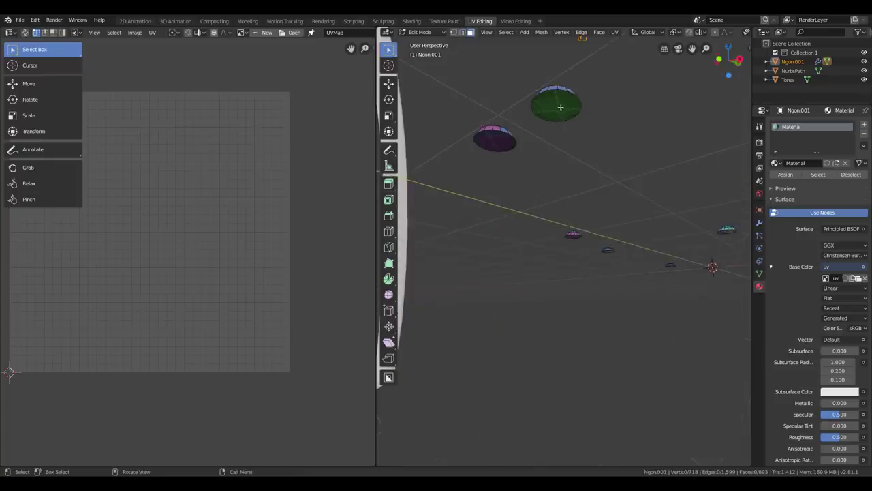
{"action": "left_click", "coordinate": [560, 107]}
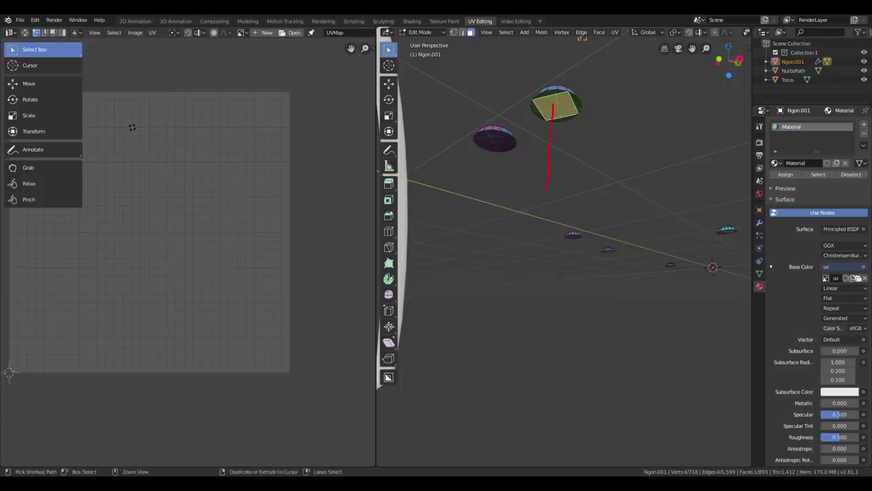
{"action": "key", "text": "Escape"}
{"action": "left_click", "coordinate": [507, 33]}
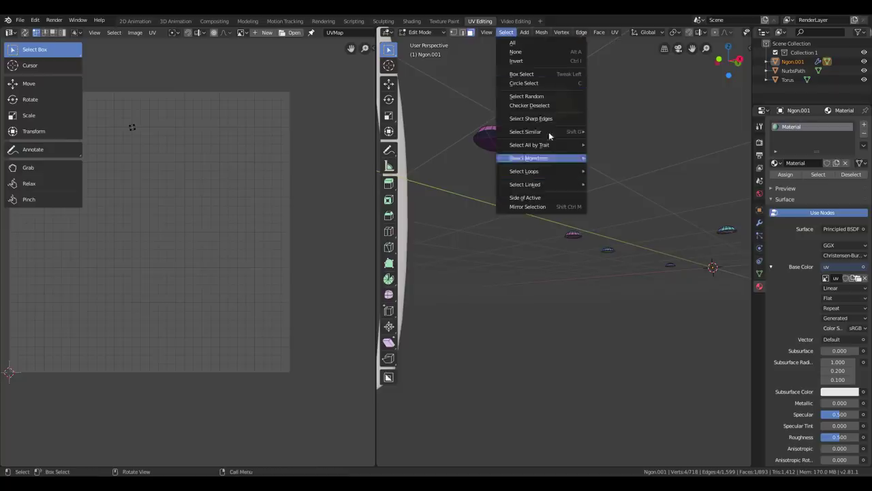
{"action": "mouse_move", "coordinate": [549, 131]}
{"action": "left_click", "coordinate": [625, 171]}
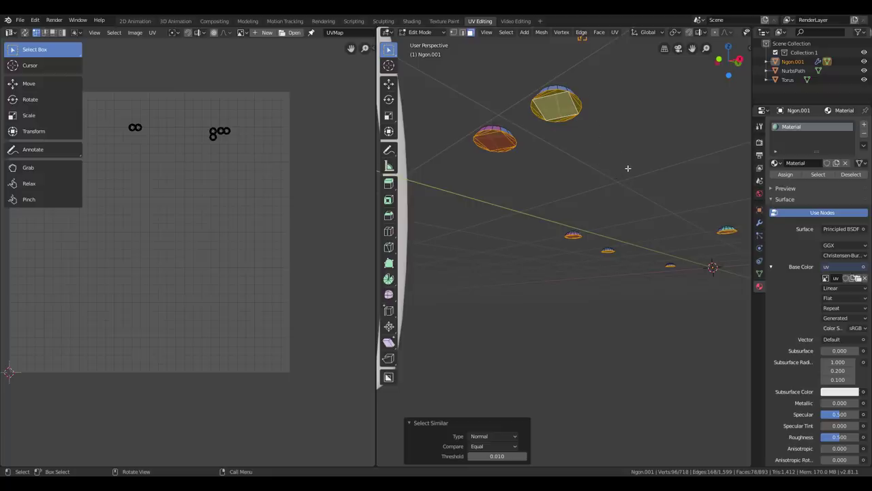
Step: Find Select Boundary Loop through operator search and run it on the selected rivet underside faces
{"action": "left_click", "coordinate": [34, 20]}
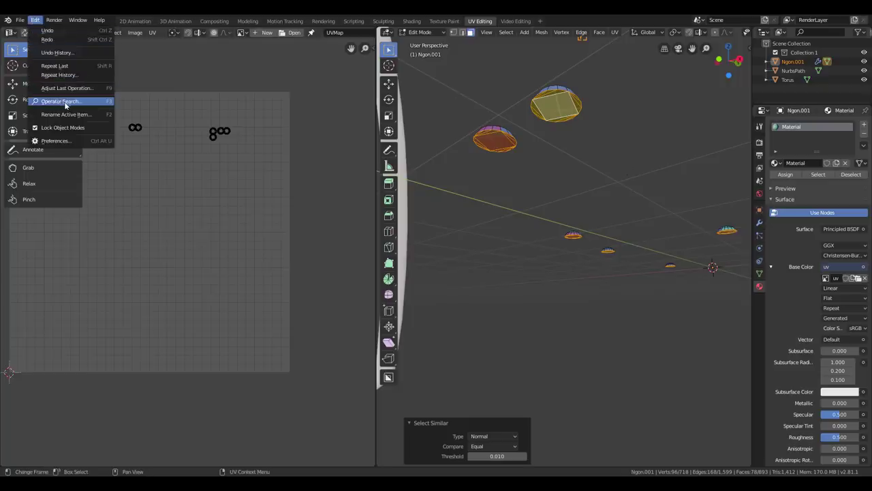
{"action": "key", "text": "F3"}
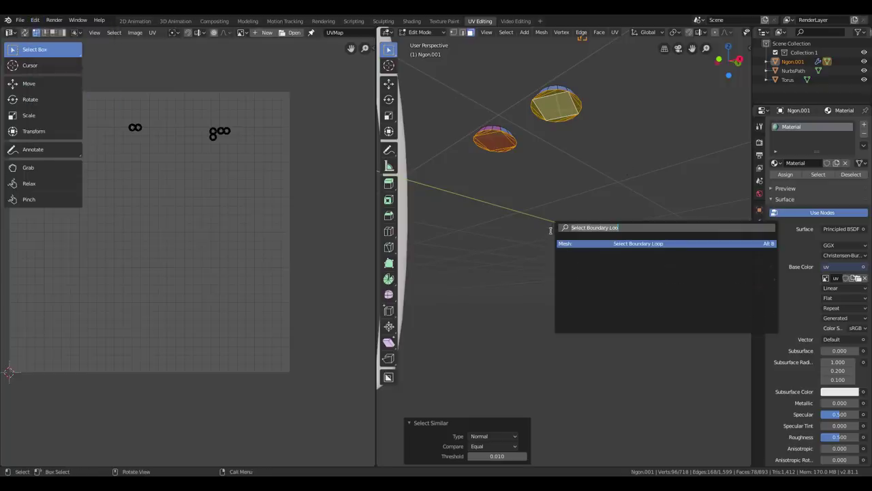
{"action": "type", "text": "bound"}
{"action": "key", "text": "Return"}
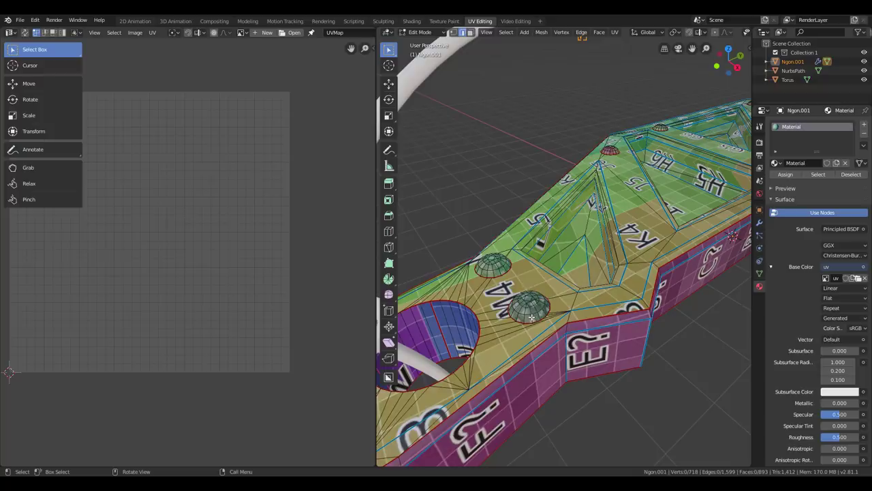
Step: Select the whole mesh and unwrap it with the revised rivet seams
{"action": "scroll", "coordinate": [555, 284], "scroll_direction": "up", "scroll_amount": 2}
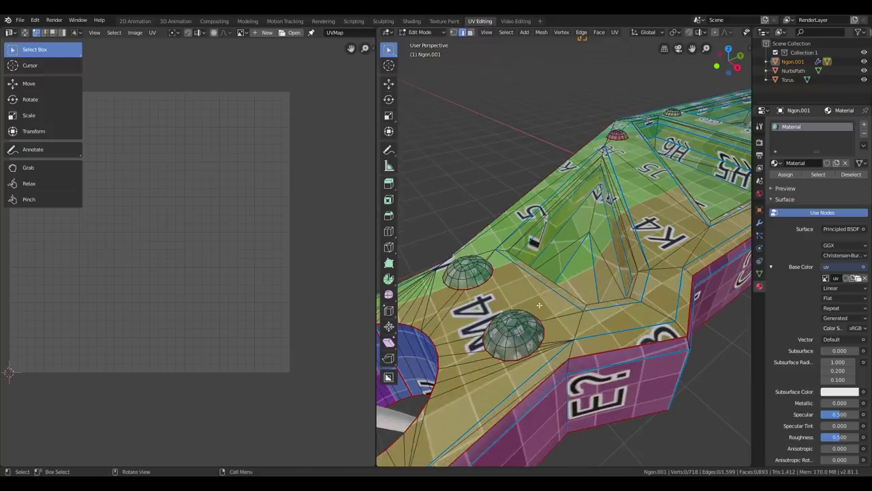
{"action": "key", "text": "a"}
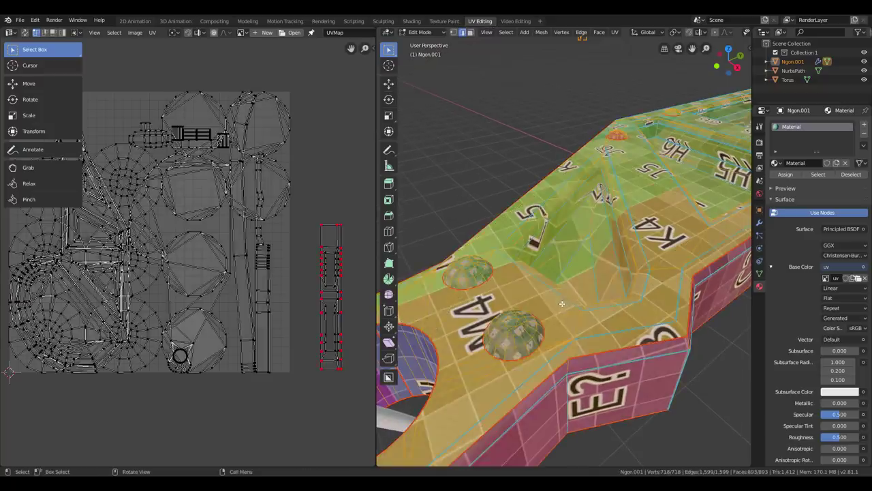
{"action": "key", "text": "u"}
{"action": "left_click", "coordinate": [558, 219]}
{"action": "scroll", "coordinate": [558, 219], "scroll_direction": "down", "scroll_amount": 5}
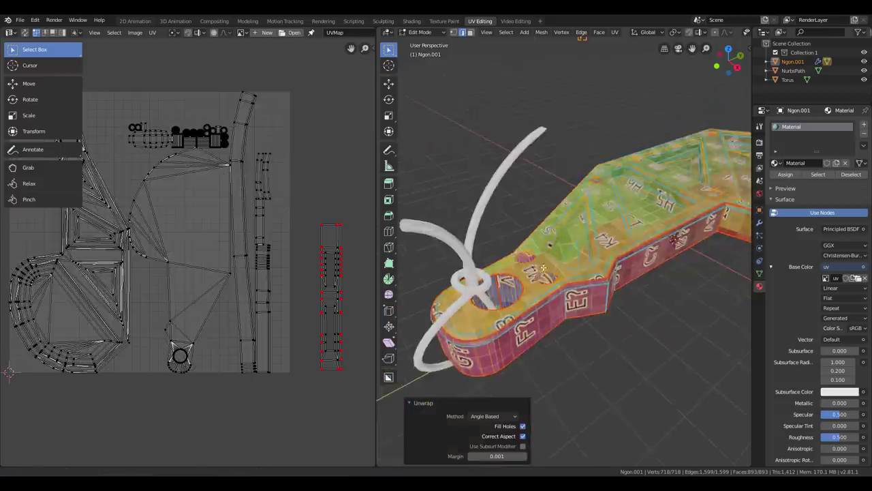
{"action": "middle_click_drag", "start_coordinate": [586, 294], "coordinate": [551, 268], "text": "shift"}
{"action": "middle_click_drag", "start_coordinate": [197, 244], "coordinate": [224, 249]}
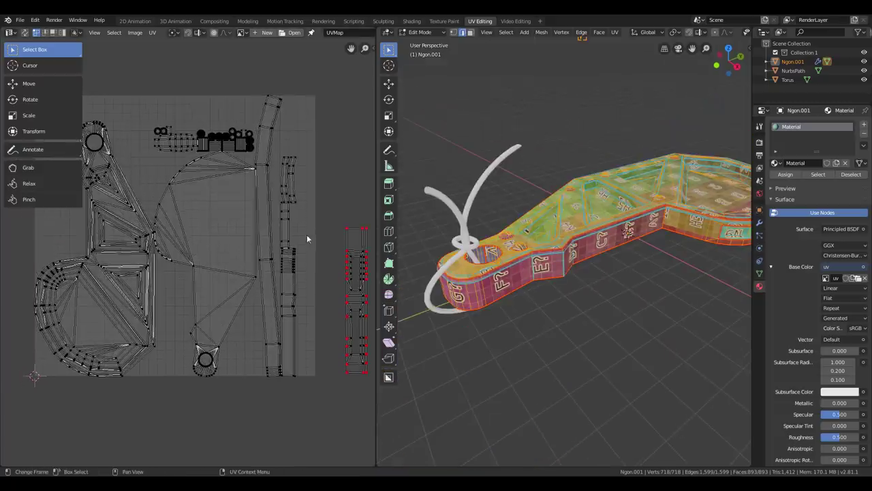
Step: Select all UV islands and arrange them in the UV square with Pack Islands
{"action": "key", "text": "a"}
{"action": "middle_click_drag", "start_coordinate": [311, 242], "coordinate": [297, 263]}
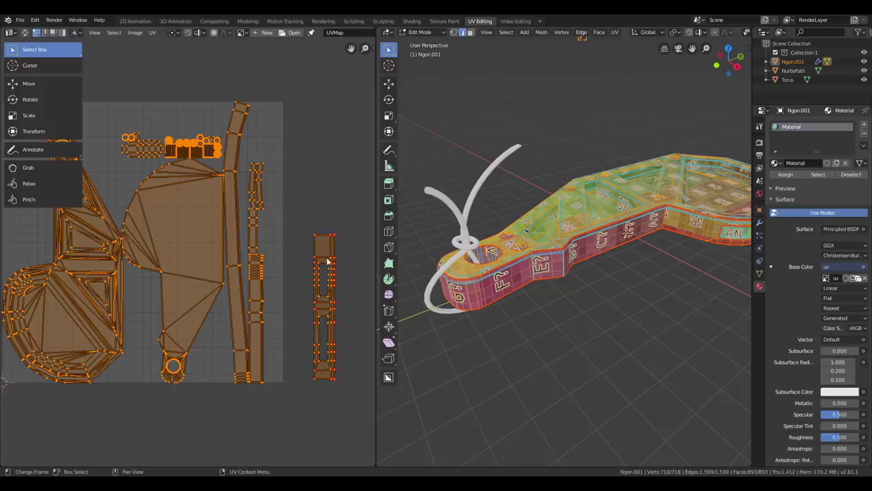
{"action": "middle_click_drag", "start_coordinate": [135, 223], "coordinate": [236, 235]}
{"action": "scroll", "coordinate": [238, 228], "scroll_direction": "down", "scroll_amount": 1}
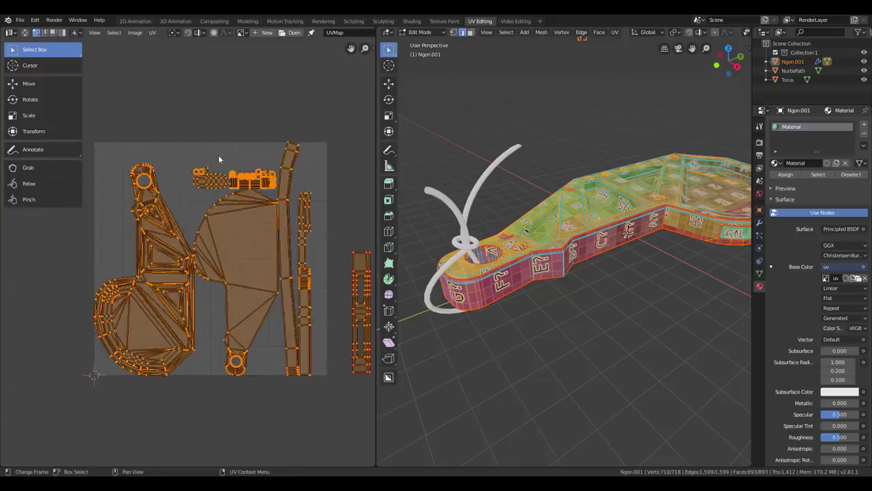
{"action": "middle_click_drag", "start_coordinate": [259, 167], "coordinate": [275, 303], "text": "ctrl"}
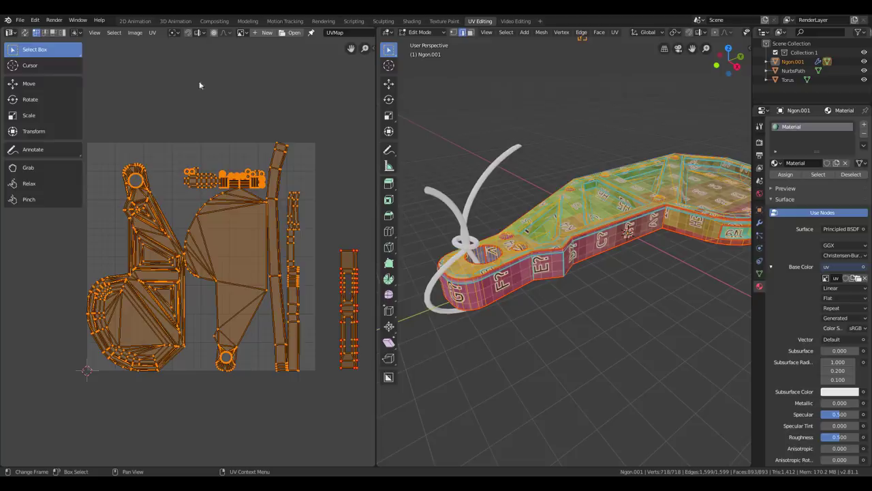
{"action": "left_click", "coordinate": [151, 34]}
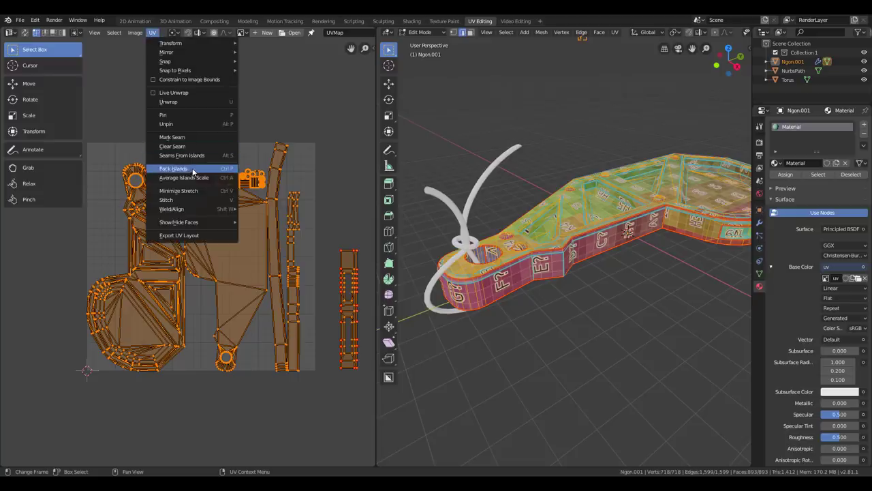
{"action": "left_click", "coordinate": [194, 171]}
Step: Select only the large flat linked island of the handle and scale it down to about 0.607
{"action": "scroll", "coordinate": [295, 231], "scroll_direction": "up", "scroll_amount": 1}
{"action": "key", "text": "alt+a"}
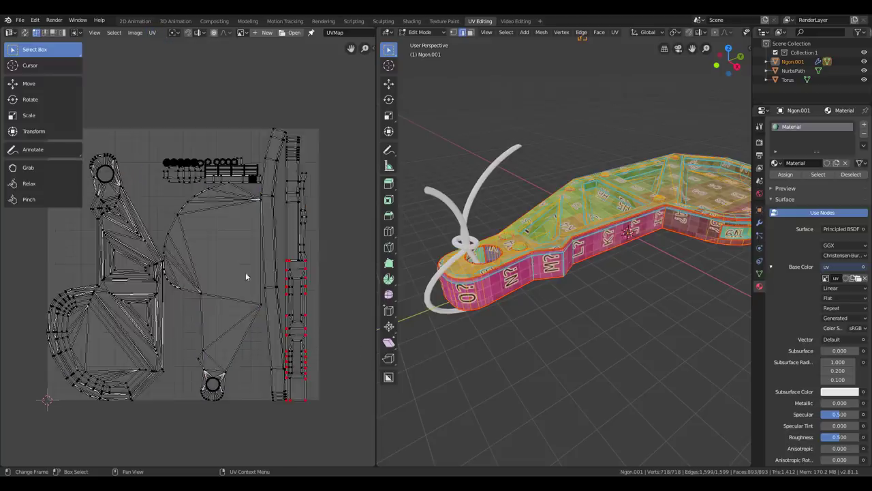
{"action": "key", "text": "l"}
{"action": "key", "text": "s"}
{"action": "left_click", "coordinate": [264, 246]}
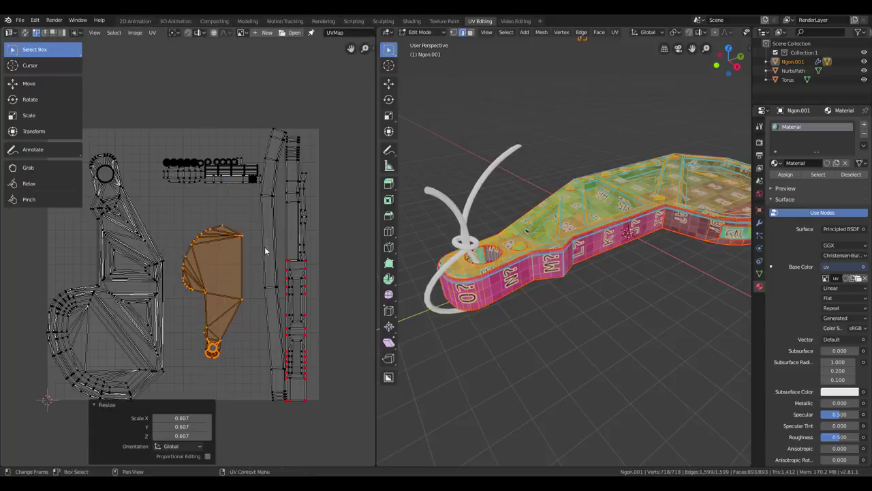
Step: Scale the large flat handle island down to a fraction of its size and deselect all UVs
{"action": "middle_click_drag", "start_coordinate": [577, 294], "coordinate": [589, 214]}
{"action": "key", "text": "s"}
{"action": "left_click", "coordinate": [241, 275]}
{"action": "key", "text": "alt+a"}
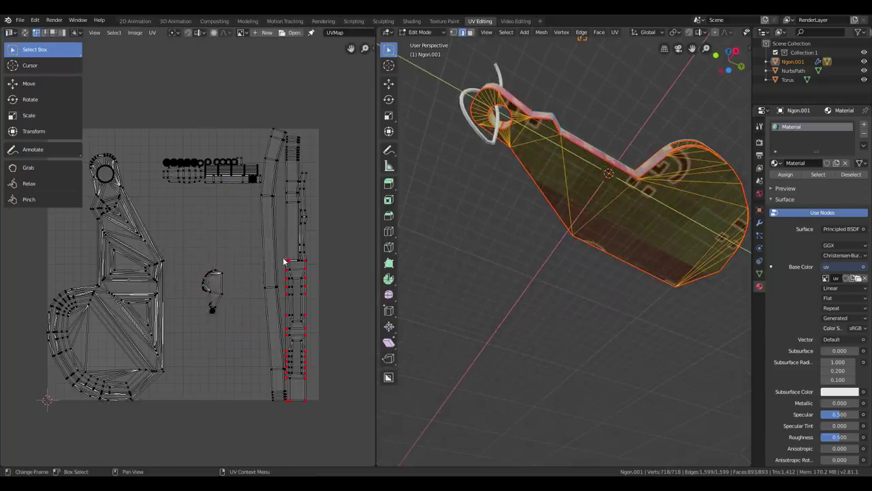
Step: Select all UV islands, equalize their sizes with Average Islands Scale, and repack them in the UV square
{"action": "key", "text": "a"}
{"action": "left_click", "coordinate": [154, 34]}
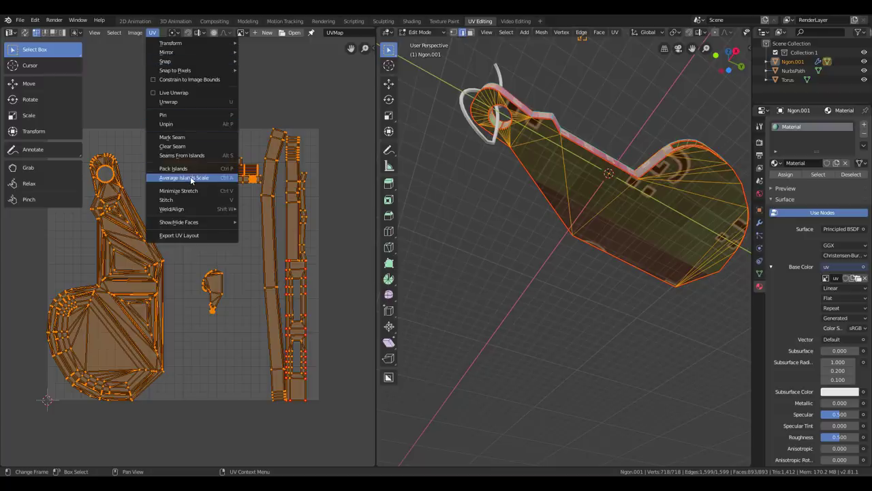
{"action": "left_click", "coordinate": [192, 179]}
{"action": "left_click", "coordinate": [153, 34]}
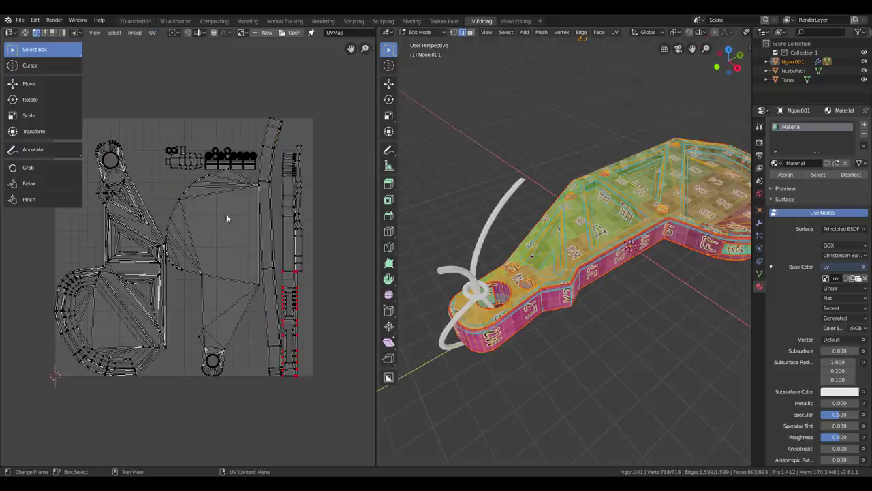
Step: Enable Live Unwrap for the UV editor
{"action": "middle_click_drag", "start_coordinate": [227, 218], "coordinate": [273, 196]}
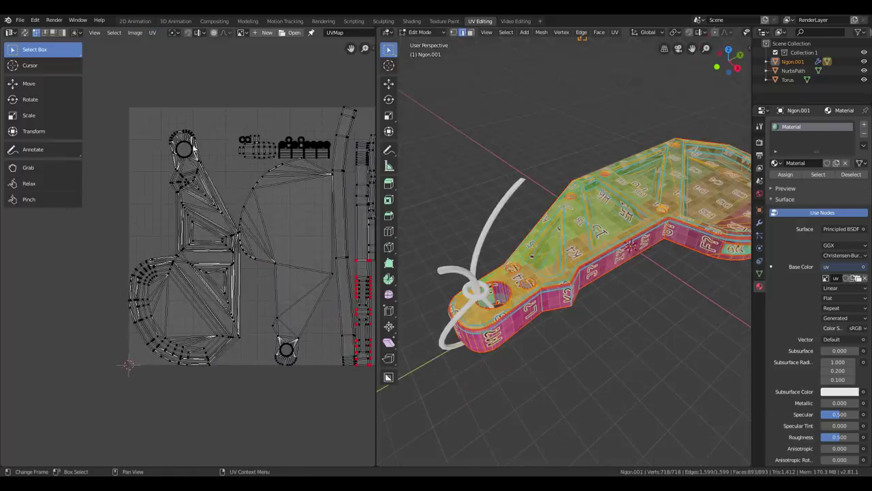
{"action": "left_click", "coordinate": [135, 32]}
{"action": "mouse_move", "coordinate": [153, 33]}
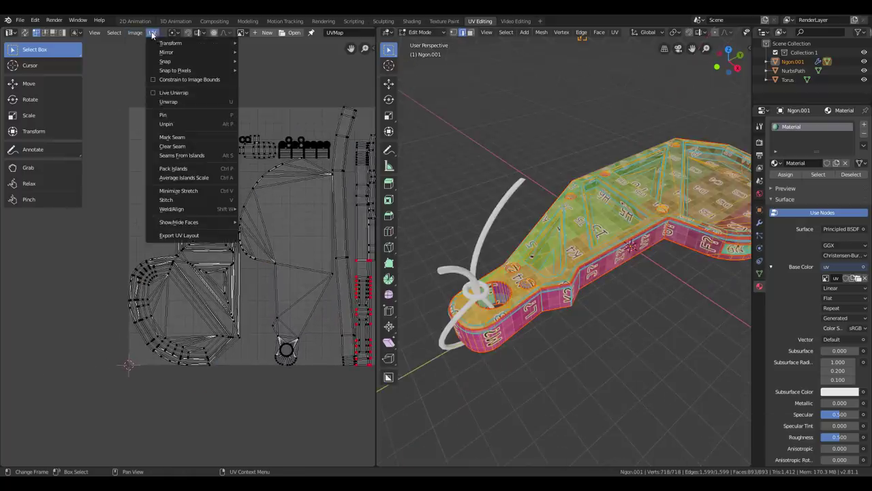
{"action": "left_click", "coordinate": [155, 93]}
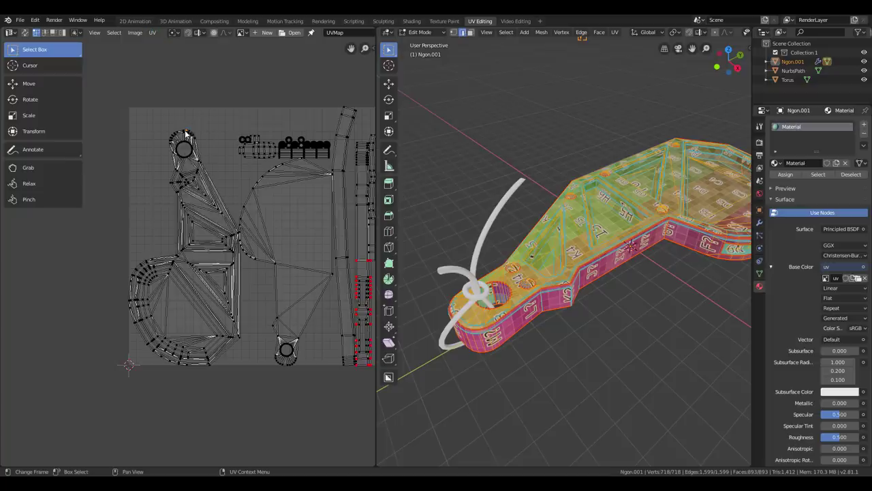
Step: Pin UV vertices on the detailed handle island at the ring end's tip, the round end's outer edge and the lower corner
{"action": "key", "text": "p"}
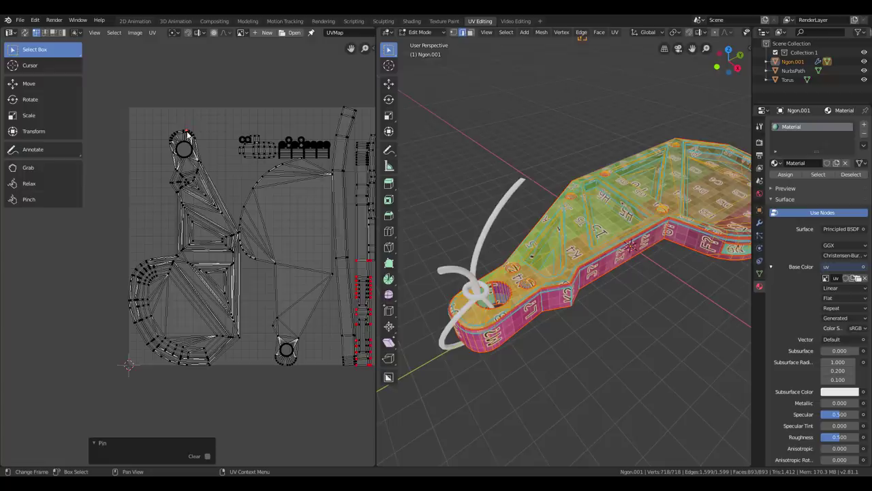
{"action": "left_click", "coordinate": [135, 324]}
{"action": "key", "text": "p"}
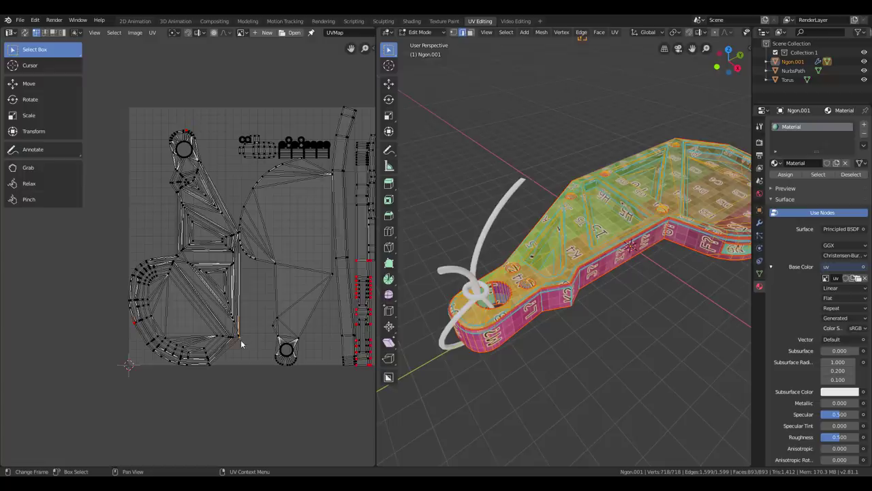
{"action": "left_click", "coordinate": [239, 338]}
Step: Move the pinned vertices of the detailed handle island one after another to reshape it with live unwrapping
{"action": "key", "text": "g"}
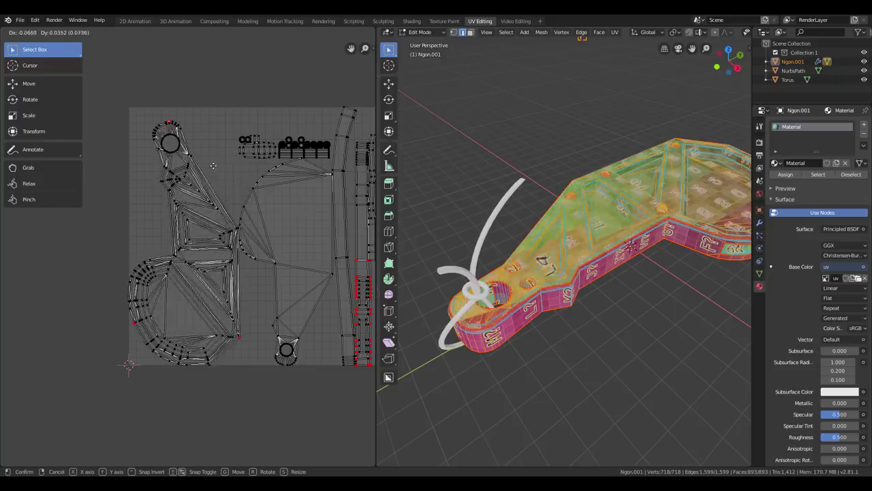
{"action": "left_click", "coordinate": [205, 173]}
{"action": "left_click", "coordinate": [133, 326]}
{"action": "key", "text": "g"}
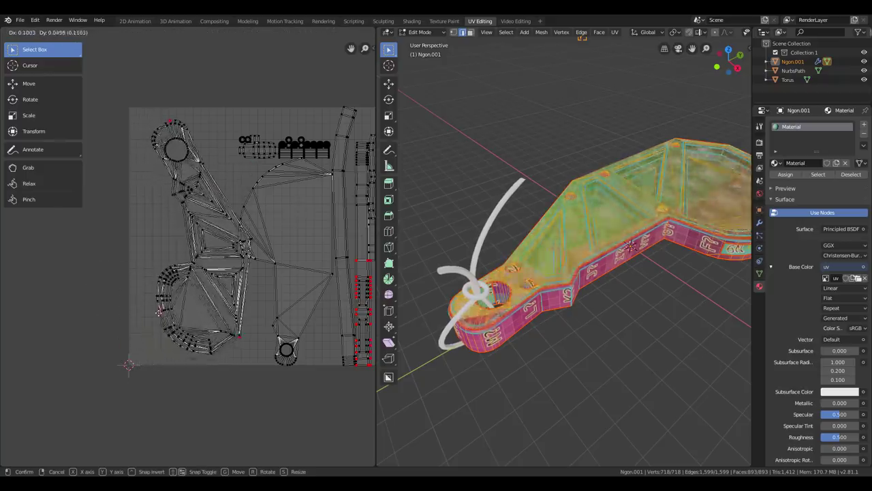
{"action": "left_click", "coordinate": [147, 334]}
{"action": "key", "text": "g"}
{"action": "left_click", "coordinate": [153, 331]}
{"action": "left_click", "coordinate": [245, 337]}
{"action": "key", "text": "g"}
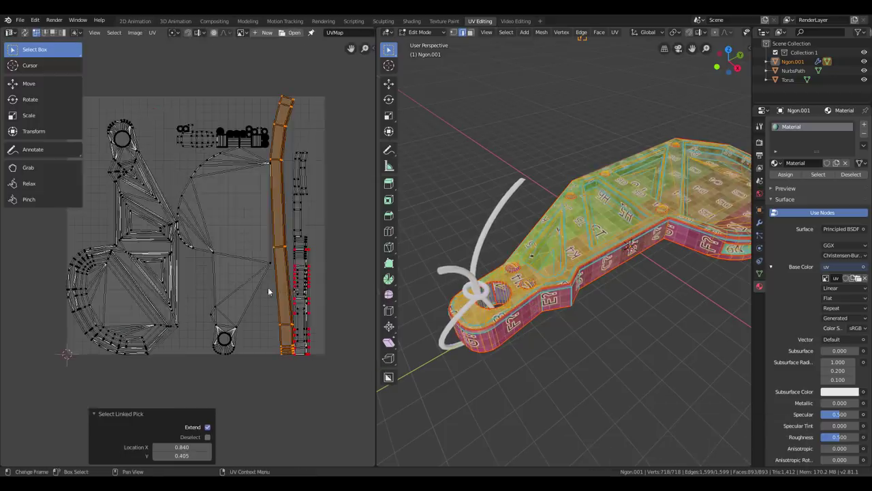
Step: Move the long curved side-wall strip out of the UV square by 0.277 in X and 0.003 in Y
{"action": "middle_click_drag", "start_coordinate": [267, 292], "coordinate": [184, 253], "text": "ctrl"}
{"action": "key", "text": "g"}
{"action": "left_click", "coordinate": [302, 252]}
{"action": "middle_click_drag", "start_coordinate": [301, 458], "coordinate": [309, 448], "text": "ctrl"}
{"action": "middle_click_drag", "start_coordinate": [309, 448], "coordinate": [252, 391]}
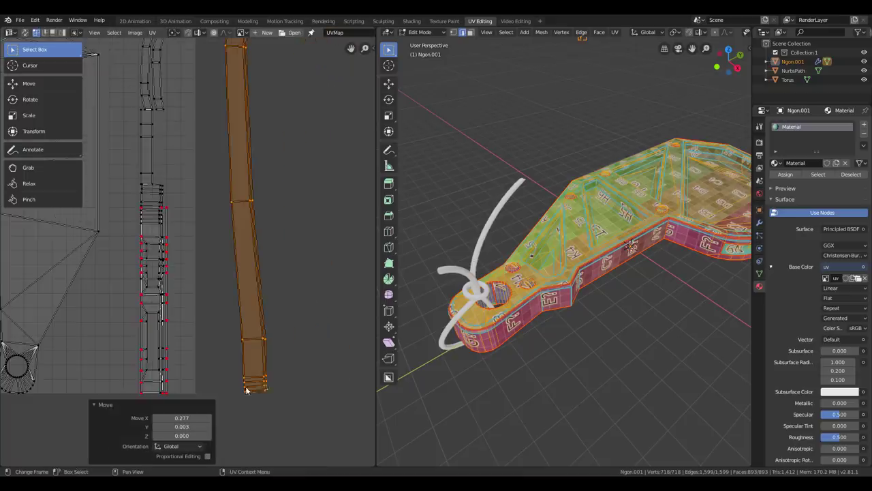
{"action": "middle_click_drag", "start_coordinate": [255, 195], "coordinate": [249, 217], "text": "ctrl"}
{"action": "middle_click_drag", "start_coordinate": [249, 217], "coordinate": [278, 265]}
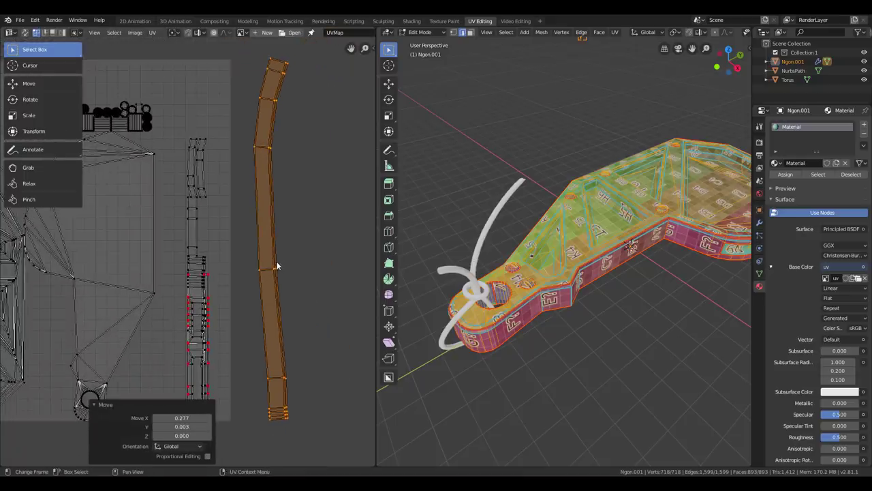
{"action": "middle_click_drag", "start_coordinate": [161, 199], "coordinate": [157, 211], "text": "ctrl"}
{"action": "middle_click_drag", "start_coordinate": [157, 211], "coordinate": [221, 200]}
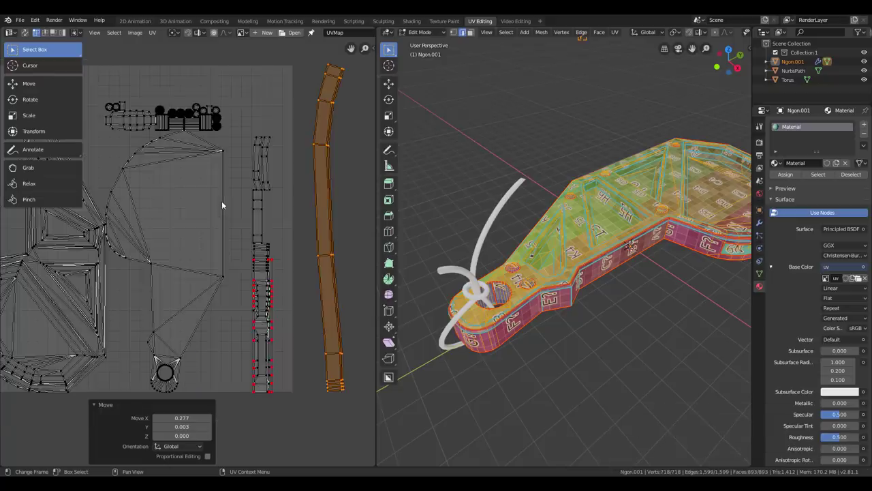
Step: Filter the add-ons in the preferences by the UV category and enable TexTools
{"action": "left_click", "coordinate": [34, 22]}
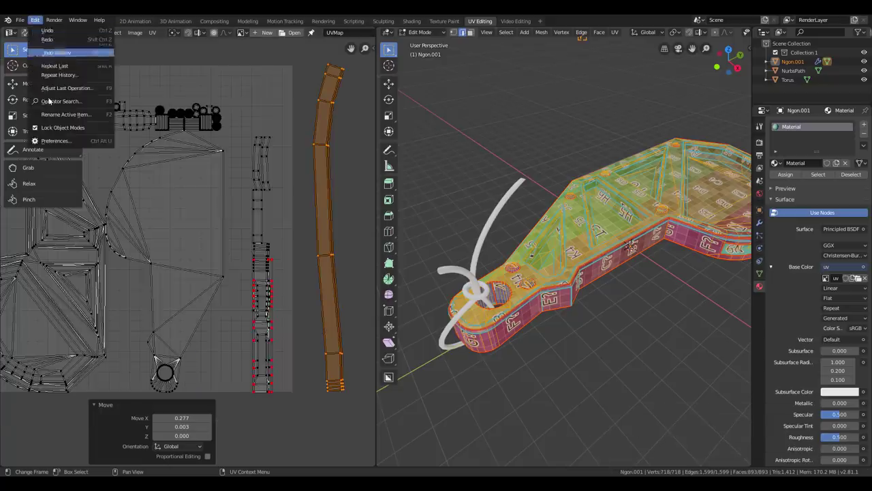
{"action": "left_click", "coordinate": [57, 140]}
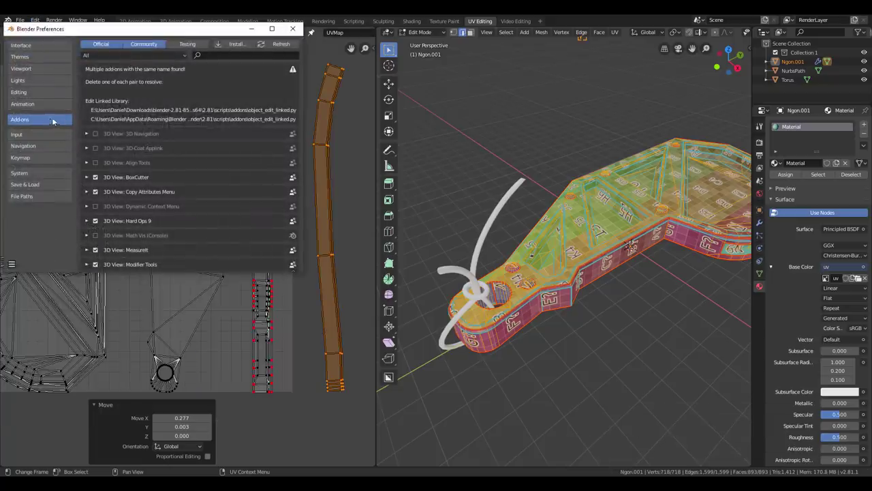
{"action": "left_click", "coordinate": [163, 57]}
{"action": "left_click", "coordinate": [152, 186]}
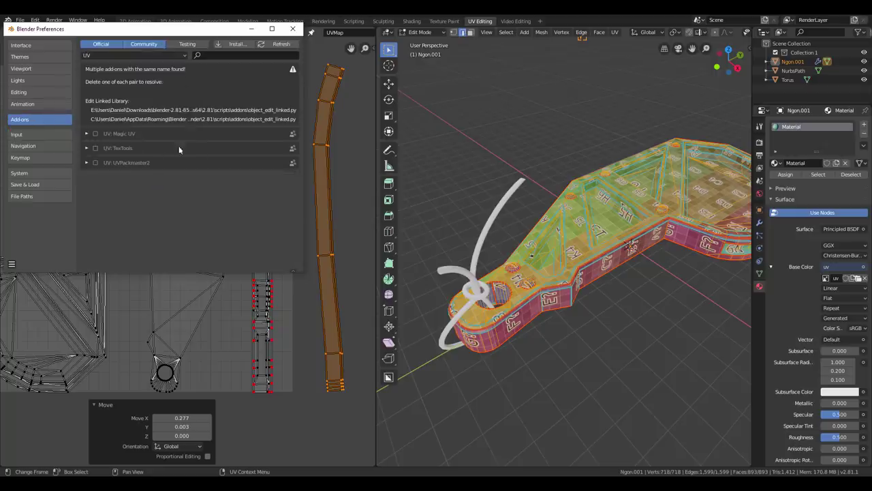
{"action": "left_click", "coordinate": [95, 148]}
{"action": "left_click", "coordinate": [191, 216]}
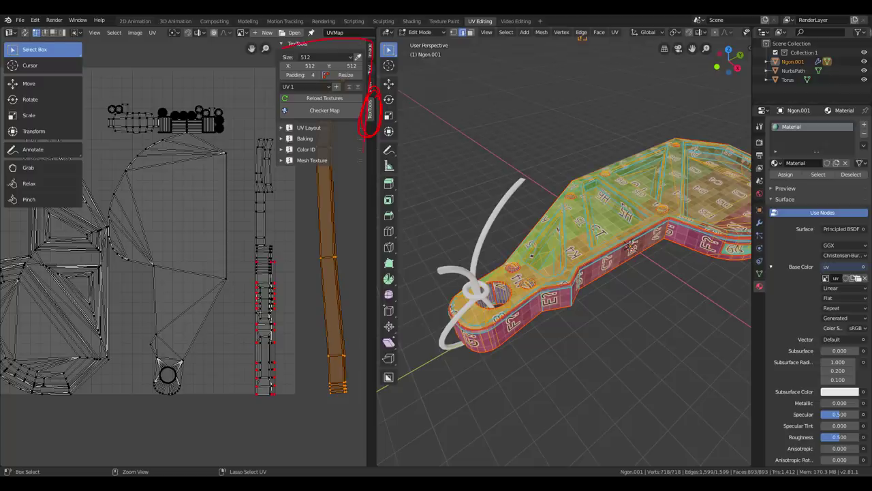
Step: Expand the TexTools UV Layout tools and apply Rectify to the selected side-wall strip
{"action": "left_click_drag", "start_coordinate": [361, 173], "coordinate": [273, 57]}
{"action": "key", "text": "Escape"}
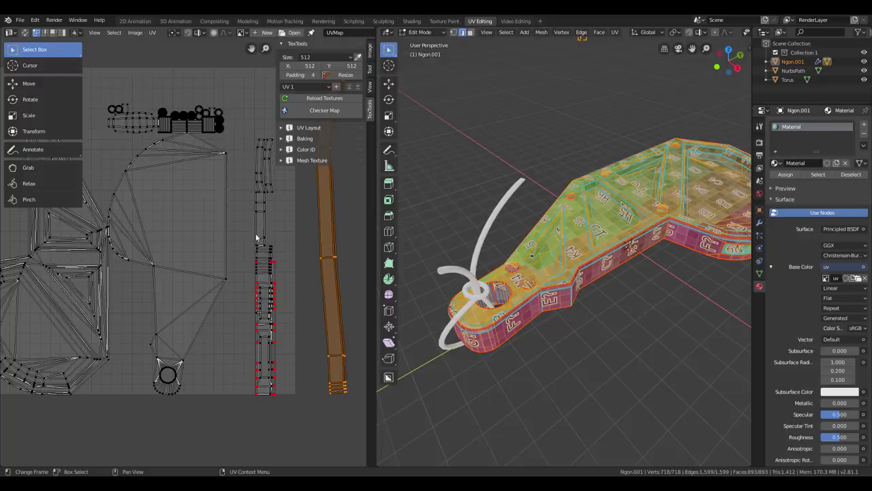
{"action": "middle_click_drag", "start_coordinate": [260, 235], "coordinate": [211, 216]}
{"action": "left_click", "coordinate": [292, 128]}
{"action": "middle_click_drag", "start_coordinate": [269, 215], "coordinate": [184, 207]}
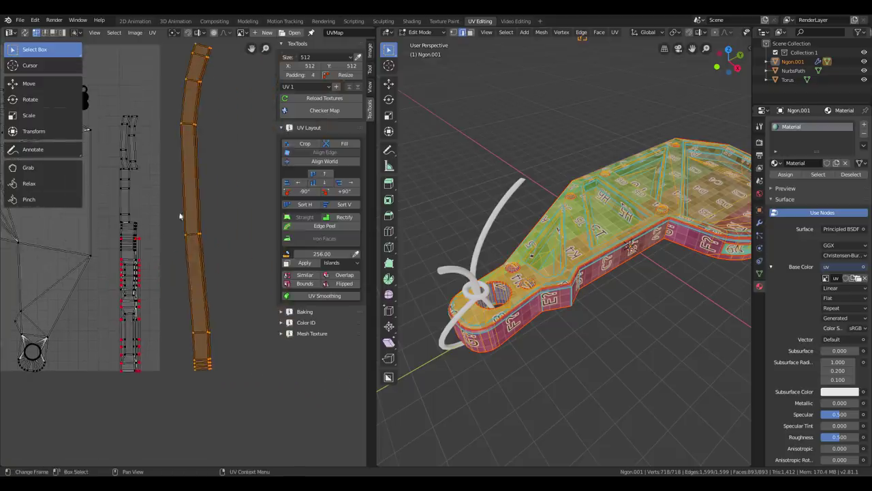
{"action": "left_click", "coordinate": [334, 218]}
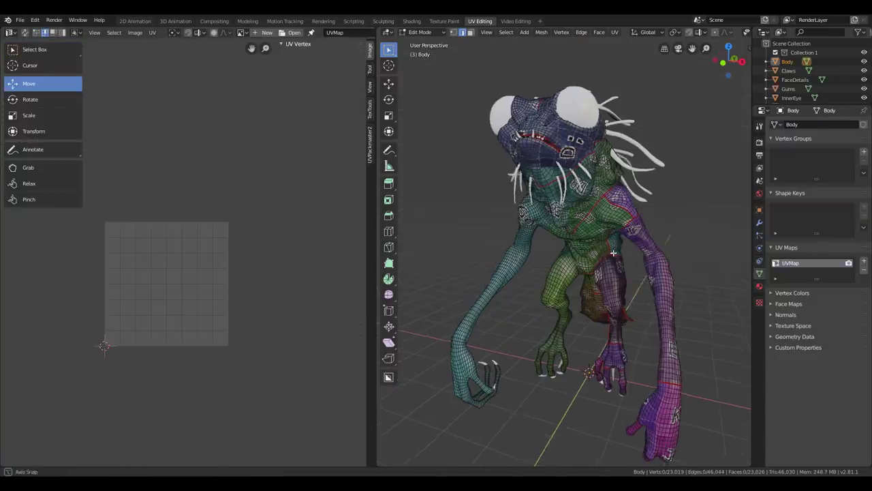
Step: Examine the creature body's seams from several angles, comparing the arms, legs and tail on both sides
{"action": "middle_click_drag", "start_coordinate": [614, 253], "coordinate": [614, 208]}
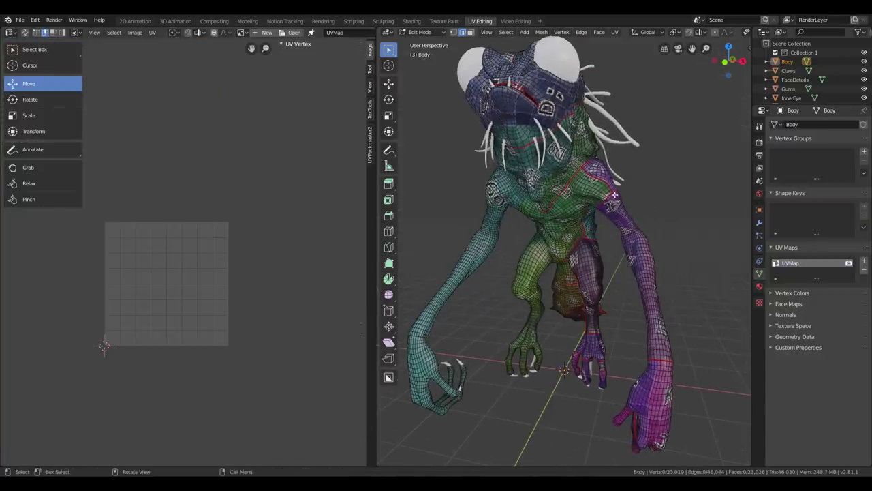
{"action": "key", "text": "ctrl+2"}
{"action": "mouse_move", "coordinate": [639, 126]}
{"action": "left_mouse_down"}
{"action": "mouse_move", "coordinate": [584, 222]}
{"action": "mouse_move", "coordinate": [648, 470]}
{"action": "left_mouse_up"}
{"action": "left_click_drag", "start_coordinate": [678, 151], "coordinate": [678, 151], "text": "ctrl"}
{"action": "middle_click_drag", "start_coordinate": [633, 237], "coordinate": [581, 227]}
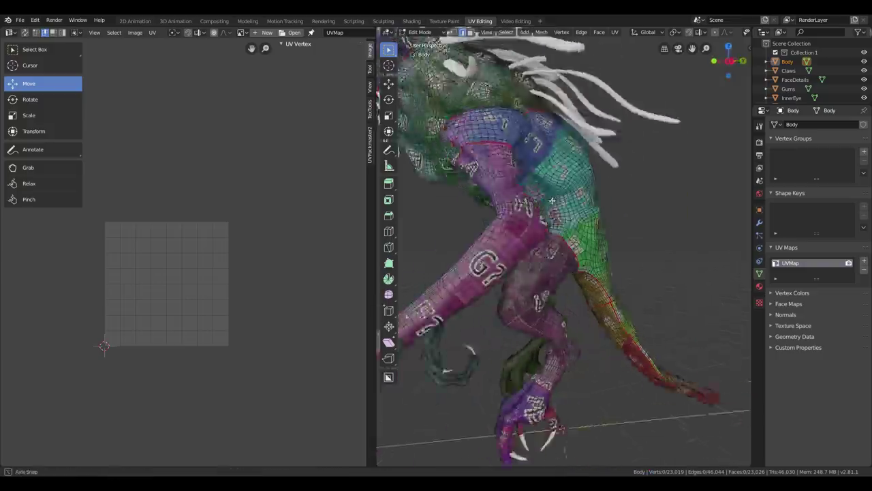
{"action": "middle_click_drag", "start_coordinate": [540, 198], "coordinate": [590, 207]}
{"action": "scroll", "coordinate": [545, 208], "scroll_direction": "up", "scroll_amount": 3}
{"action": "middle_click_drag", "start_coordinate": [531, 217], "coordinate": [523, 208]}
{"action": "scroll", "coordinate": [587, 287], "scroll_direction": "down", "scroll_amount": 3}
{"action": "middle_click_drag", "start_coordinate": [475, 299], "coordinate": [667, 252]}
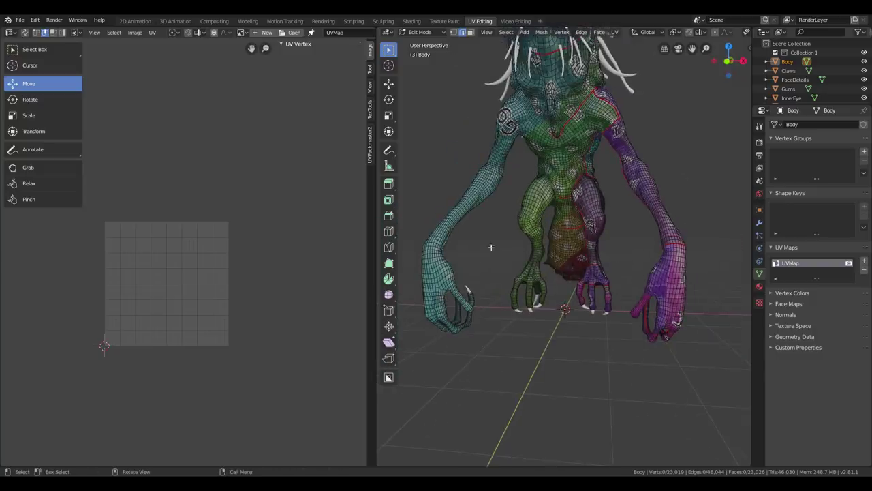
Step: Select one seam edge on the creature's body and extend the selection to all seams with Select Similar by Seam
{"action": "middle_click_drag", "start_coordinate": [690, 185], "coordinate": [475, 220]}
{"action": "scroll", "coordinate": [580, 218], "scroll_direction": "up", "scroll_amount": 3}
{"action": "scroll", "coordinate": [475, 220], "scroll_direction": "up", "scroll_amount": 3}
{"action": "left_click", "coordinate": [614, 242]}
{"action": "scroll", "coordinate": [641, 193], "scroll_direction": "down", "scroll_amount": 4}
{"action": "middle_click_drag", "start_coordinate": [642, 193], "coordinate": [616, 182]}
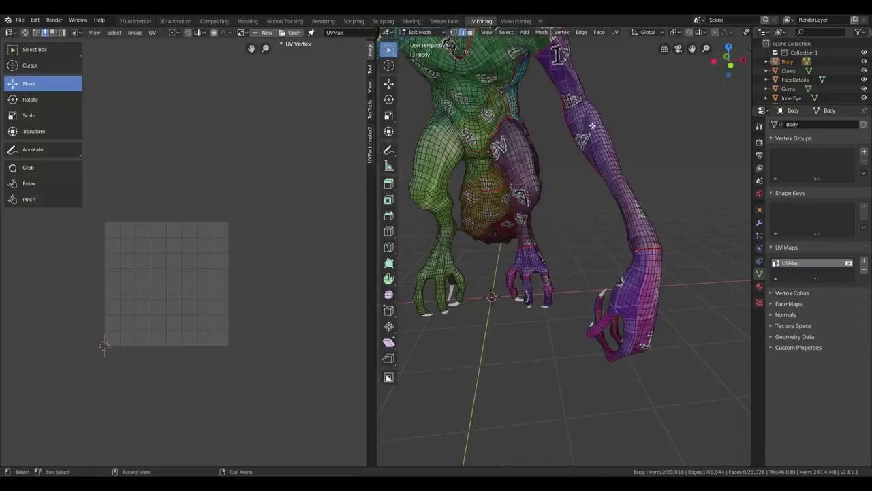
{"action": "left_click", "coordinate": [507, 33]}
{"action": "mouse_move", "coordinate": [555, 132]}
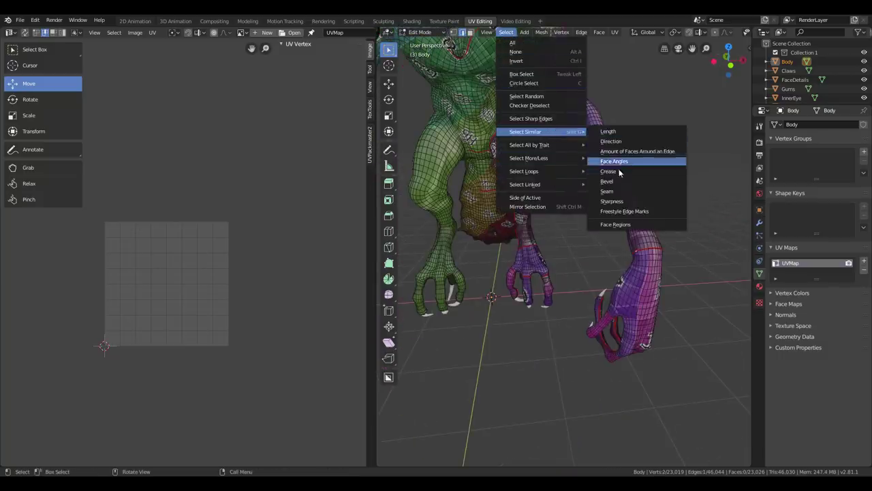
{"action": "left_click", "coordinate": [607, 191]}
Step: Find Select Mirror through operator search and mirror the seam selection across the X axis with Extend enabled
{"action": "mouse_move", "coordinate": [627, 191]}
{"action": "middle_mouse_down"}
{"action": "mouse_move", "coordinate": [631, 184]}
{"action": "mouse_move", "coordinate": [625, 194]}
{"action": "middle_mouse_up"}
{"action": "key", "text": "F3"}
{"action": "type", "text": "mirr"}
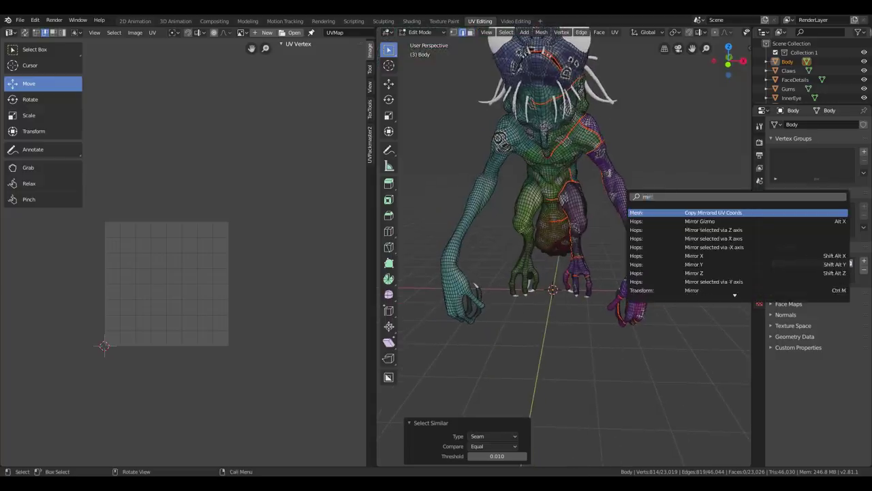
{"action": "type", "text": "or sele"}
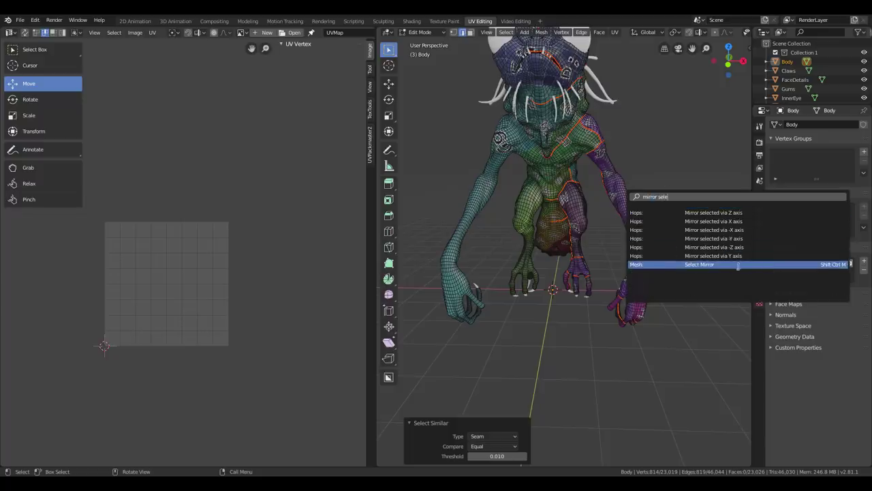
{"action": "left_click", "coordinate": [741, 264]}
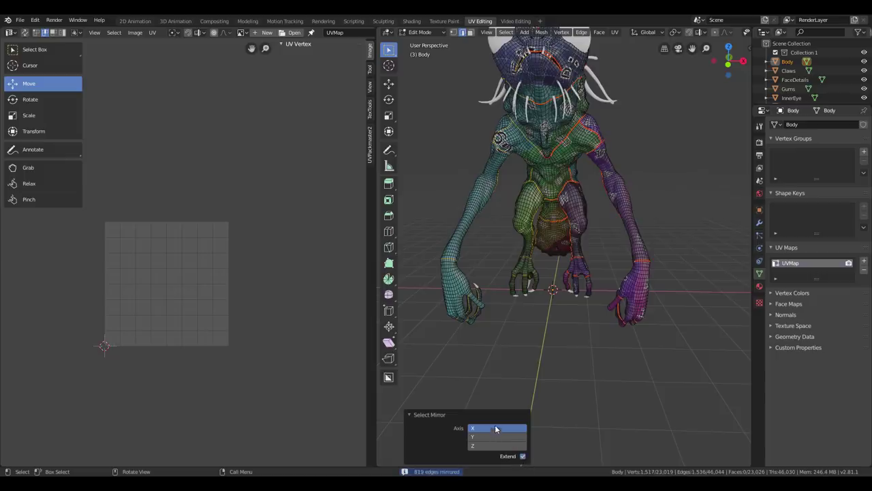
Step: Mark the mirrored edge selection as seams and unwrap the whole creature body
{"action": "middle_click_drag", "start_coordinate": [640, 245], "coordinate": [623, 200]}
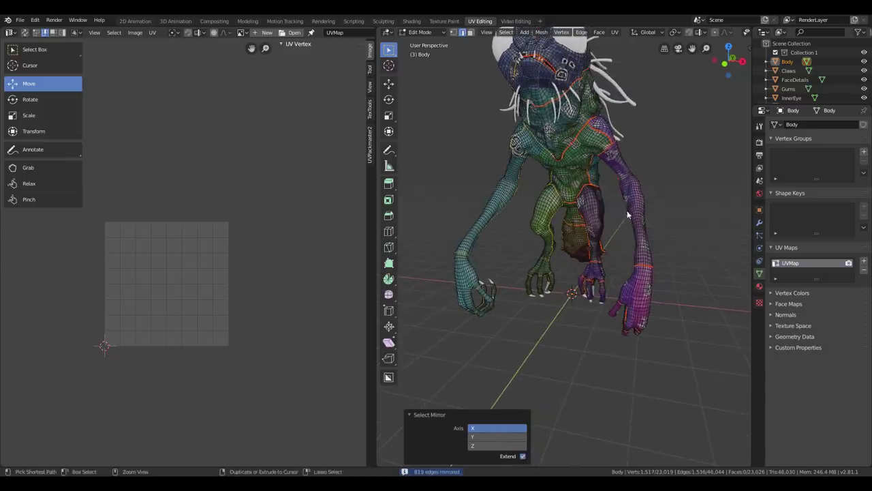
{"action": "key", "text": "ctrl+e"}
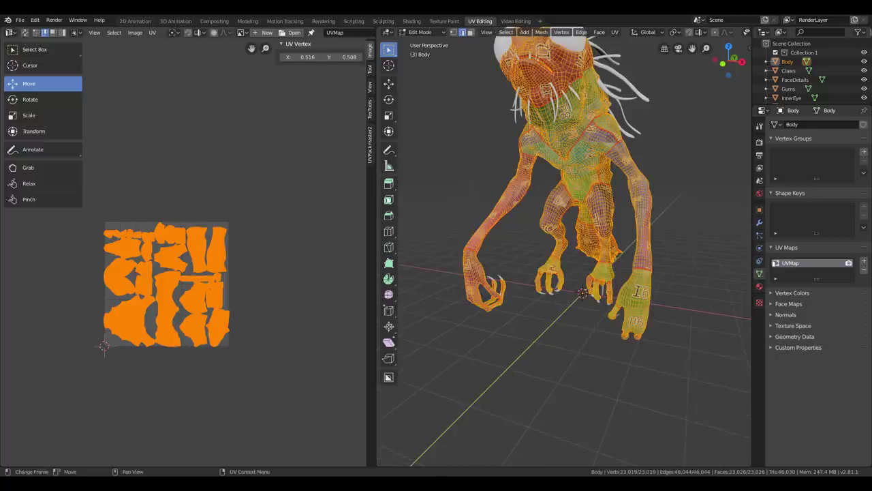
{"action": "middle_click_drag", "start_coordinate": [594, 189], "coordinate": [612, 192]}
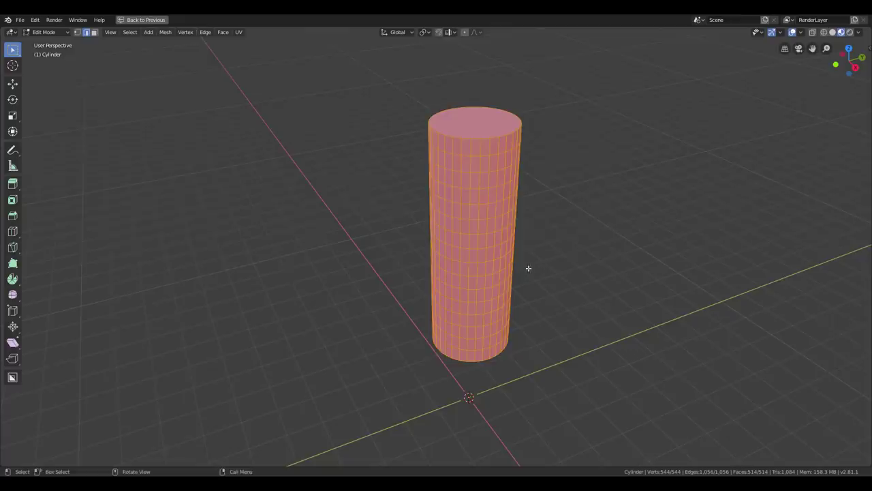
Step: Pick the shortest edge path along the cylinder's full height and set its Edge Tag to Tag Seam
{"action": "middle_click_drag", "start_coordinate": [528, 266], "coordinate": [498, 156]}
{"action": "left_click", "coordinate": [489, 243]}
{"action": "mouse_move", "coordinate": [482, 102]}
{"action": "middle_mouse_down"}
{"action": "mouse_move", "coordinate": [489, 72]}
{"action": "mouse_move", "coordinate": [489, 102]}
{"action": "middle_mouse_up"}
{"action": "left_click", "coordinate": [491, 92], "text": "ctrl"}
{"action": "left_click", "coordinate": [36, 461]}
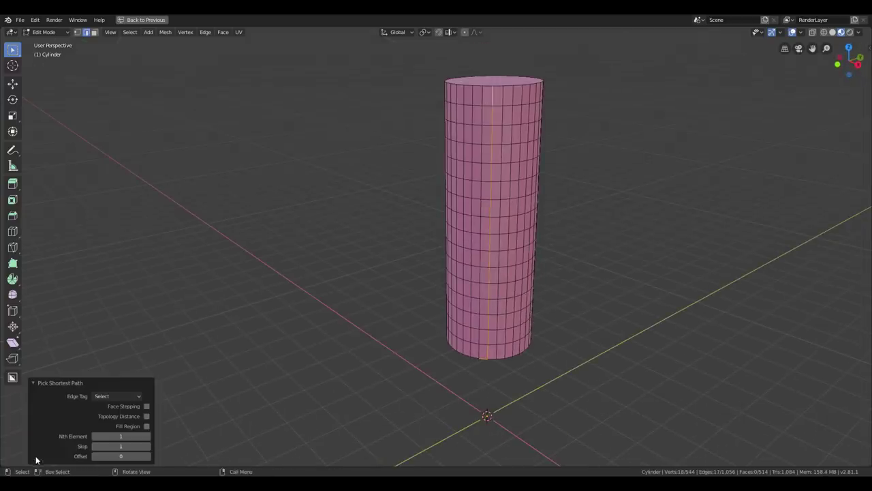
{"action": "left_click", "coordinate": [122, 395]}
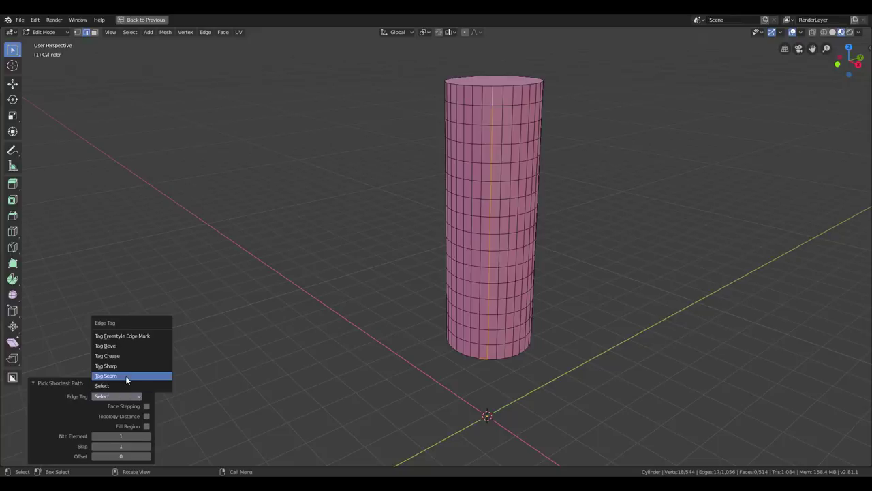
{"action": "left_click", "coordinate": [126, 375]}
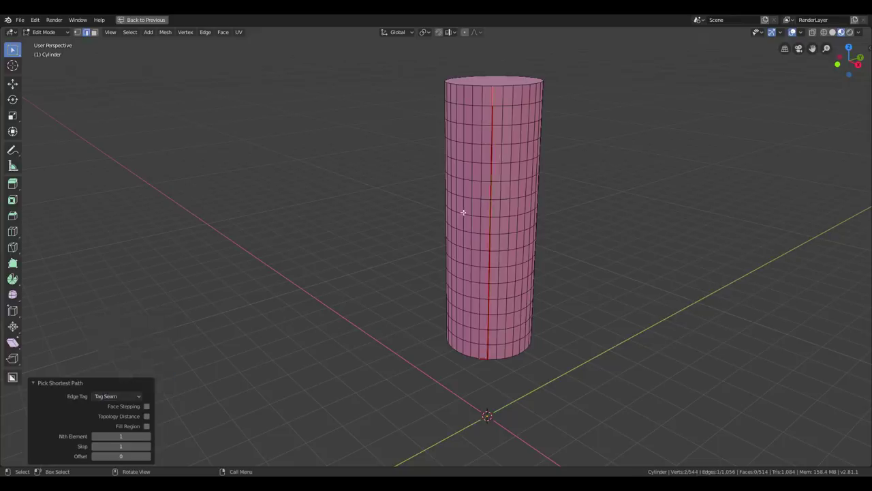
Step: Tag the edge path around the cylinder's top rim as a seam with Pick Shortest Path
{"action": "middle_click_drag", "start_coordinate": [456, 220], "coordinate": [538, 182]}
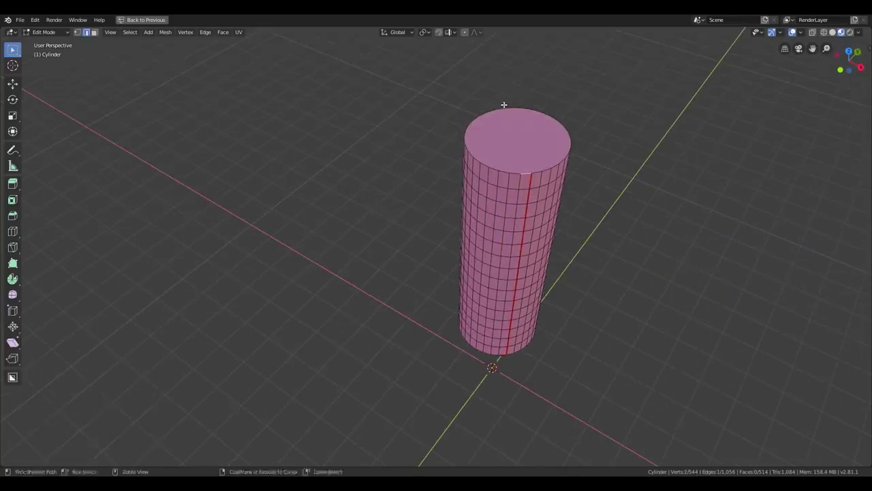
{"action": "left_click", "coordinate": [517, 173], "text": "ctrl"}
{"action": "left_click", "coordinate": [481, 161]}
{"action": "middle_click_drag", "start_coordinate": [481, 160], "coordinate": [571, 181]}
{"action": "left_click", "coordinate": [575, 185], "text": "ctrl"}
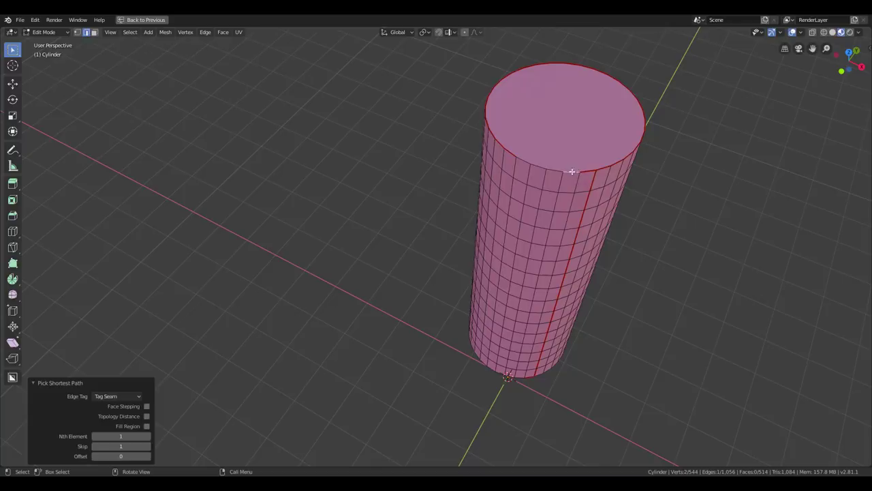
Step: Select the entire cylinder mesh and toggle the Live Unwrap option for UV mapping
{"action": "key", "text": "a"}
{"action": "key", "text": "u"}
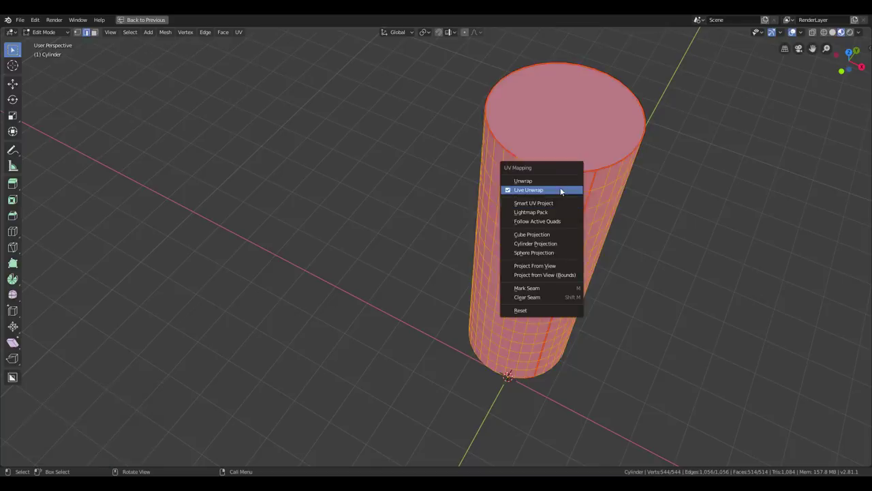
{"action": "left_click", "coordinate": [563, 187]}
{"action": "mouse_move", "coordinate": [559, 181]}
{"action": "middle_mouse_down"}
{"action": "mouse_move", "coordinate": [556, 164]}
{"action": "mouse_move", "coordinate": [556, 173]}
{"action": "middle_mouse_up"}
{"action": "scroll", "coordinate": [555, 170], "scroll_direction": "down", "scroll_amount": 2}
{"action": "left_click", "coordinate": [533, 154]}
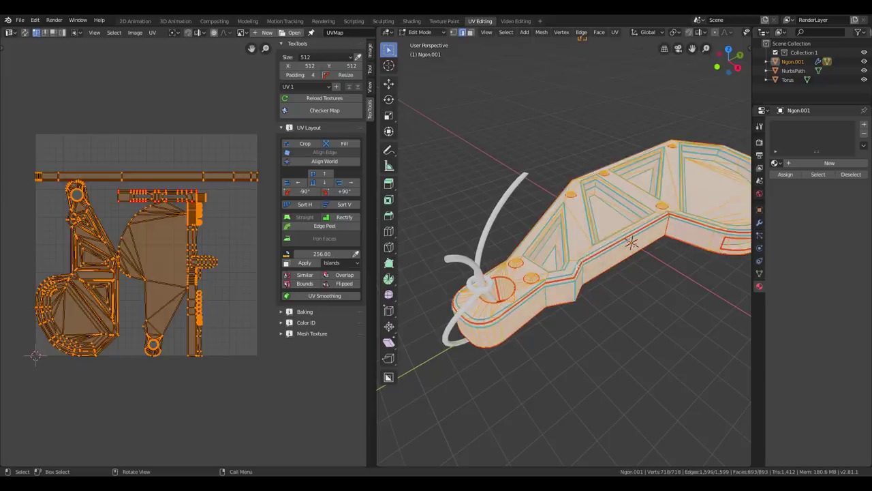
Step: Apply the TexTools Checker Map to the Ngon.001 model and cycle through its textures, including the color grid and gravity maps
{"action": "left_click", "coordinate": [324, 111]}
{"action": "left_click", "coordinate": [324, 111]}
{"action": "left_click", "coordinate": [324, 111]}
{"action": "left_click", "coordinate": [324, 111]}
{"action": "left_click", "coordinate": [324, 111]}
{"action": "left_click", "coordinate": [324, 111]}
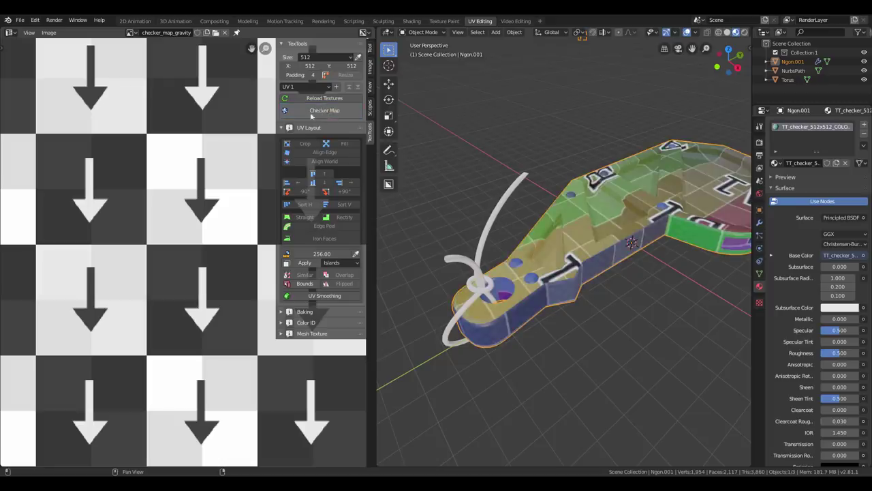
Step: Move all UV islands partly outside the UV square and refit them with TexTools Crop and Fill
{"action": "key", "text": "Tab"}
{"action": "key", "text": "g"}
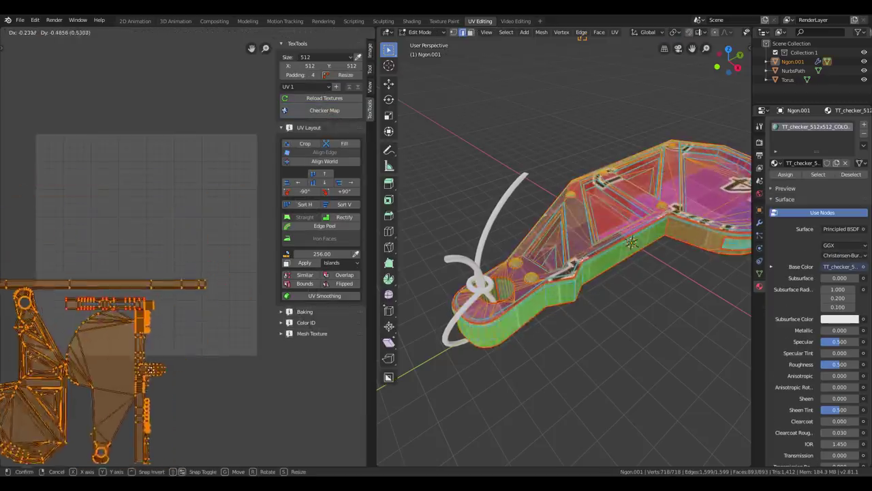
{"action": "left_click", "coordinate": [152, 373]}
{"action": "scroll", "coordinate": [118, 223], "scroll_direction": "down", "scroll_amount": 1}
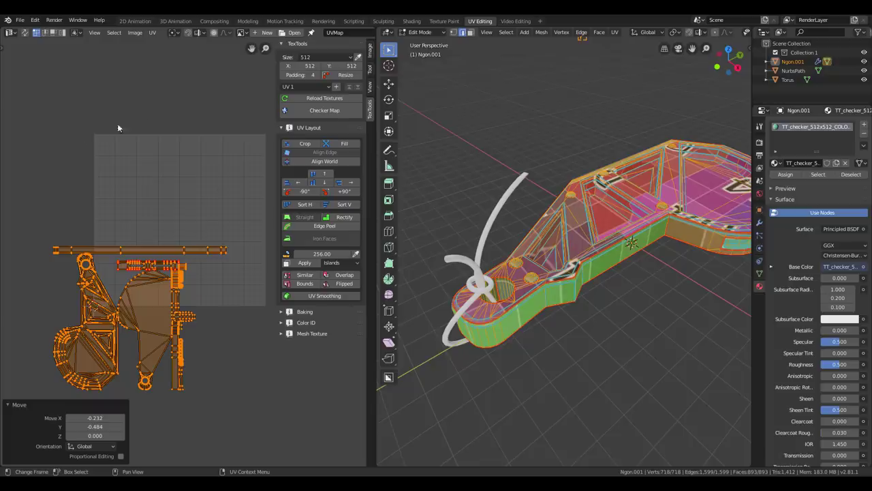
{"action": "left_click", "coordinate": [305, 144]}
{"action": "middle_click_drag", "start_coordinate": [228, 201], "coordinate": [214, 204]}
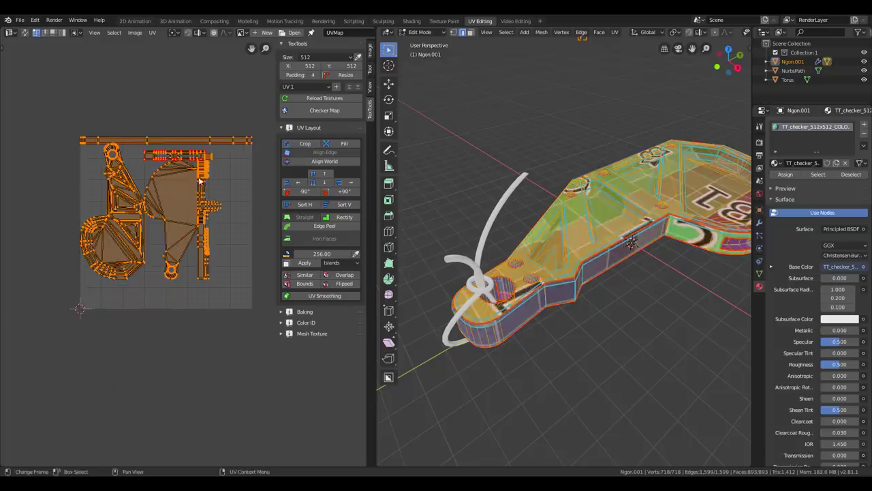
{"action": "left_click", "coordinate": [344, 144]}
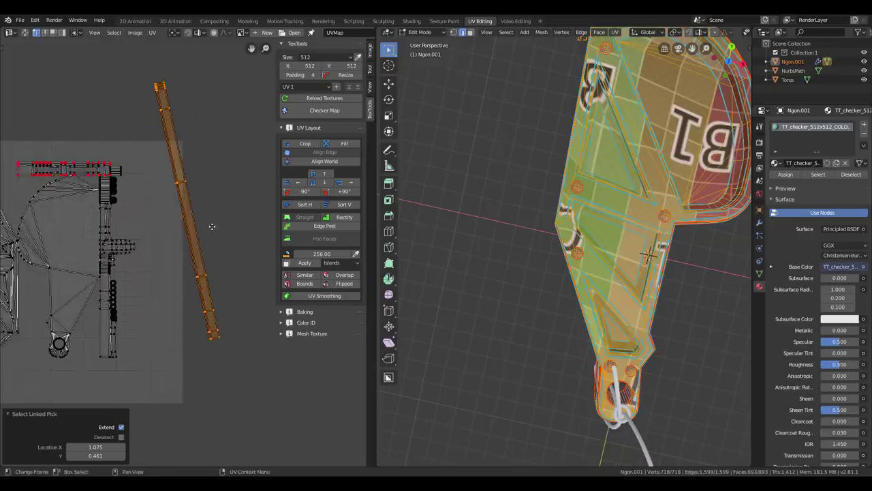
Step: Select a long middle edge of the tilted strip island and straighten the island upright with Align Edge
{"action": "middle_click_drag", "start_coordinate": [212, 226], "coordinate": [214, 226]}
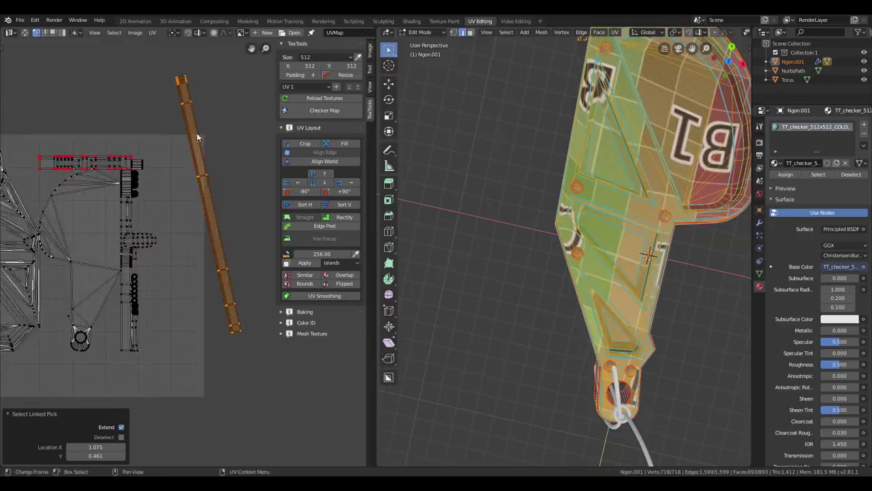
{"action": "left_click", "coordinate": [226, 242]}
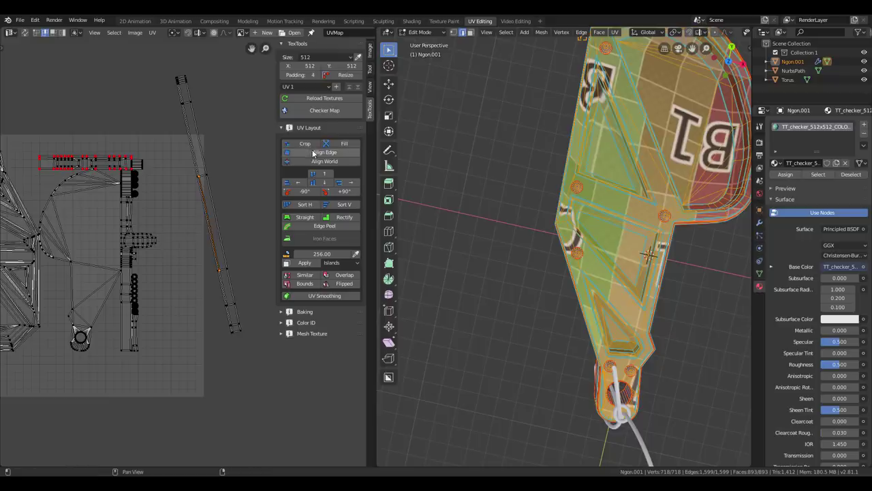
{"action": "left_click", "coordinate": [313, 153]}
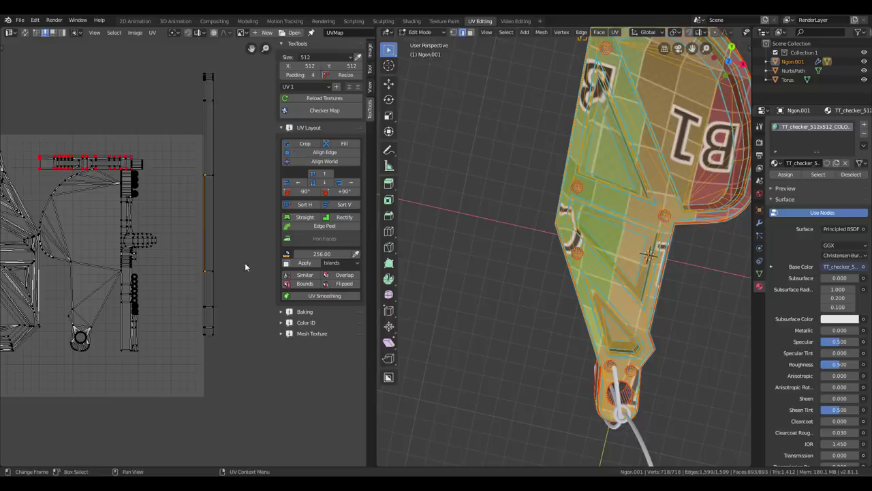
Step: Select all UV islands and orient them to the model's world directions with Align World
{"action": "key", "text": "a"}
{"action": "left_click", "coordinate": [308, 162]}
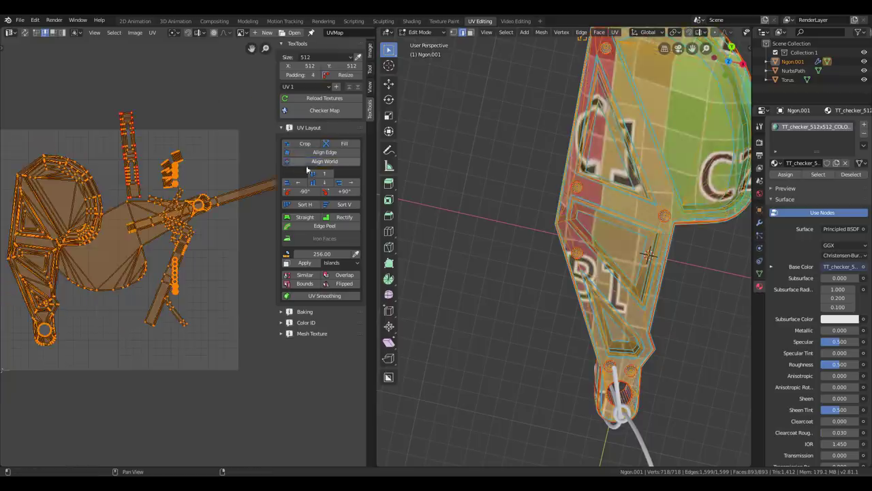
{"action": "left_click", "coordinate": [315, 162]}
{"action": "middle_click_drag", "start_coordinate": [190, 250], "coordinate": [172, 251]}
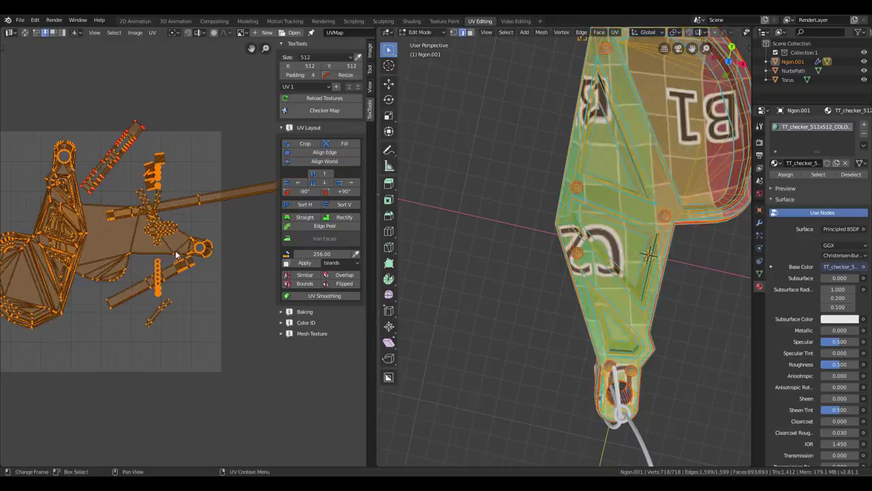
{"action": "middle_click_drag", "start_coordinate": [146, 224], "coordinate": [135, 226]}
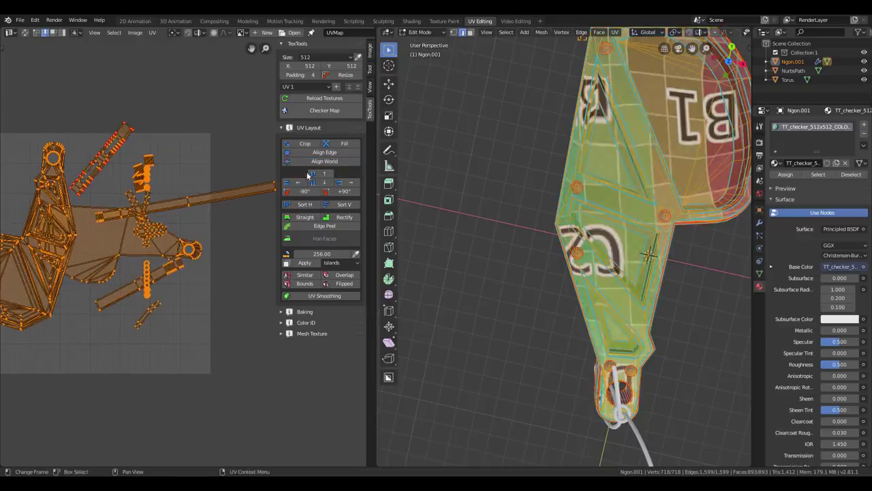
{"action": "left_click", "coordinate": [318, 163]}
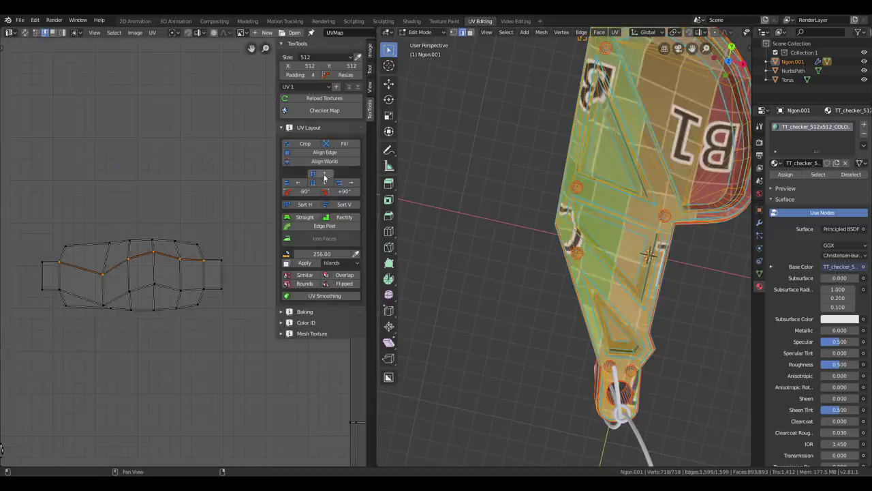
Step: Align the small island's wavy upper edge loop to its top, comparing the result with undo and redo
{"action": "left_click", "coordinate": [325, 174]}
{"action": "key", "text": "ctrl+z"}
{"action": "key", "text": "ctrl+shift+z"}
{"action": "key", "text": "ctrl+z"}
Step: Align two neighbouring inner vertical edge loops of the small island, one to the left and the next to the right
{"action": "left_click", "coordinate": [128, 283], "text": "alt"}
{"action": "left_click", "coordinate": [298, 184]}
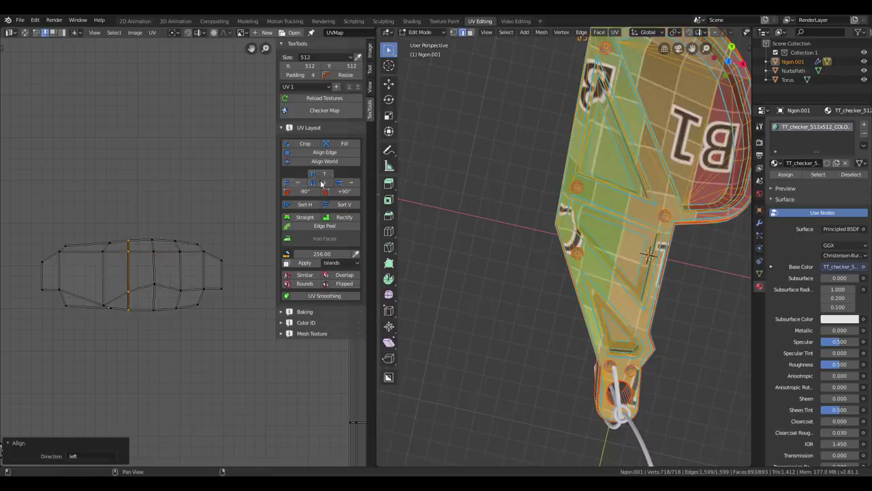
{"action": "left_click", "coordinate": [154, 280], "text": "alt"}
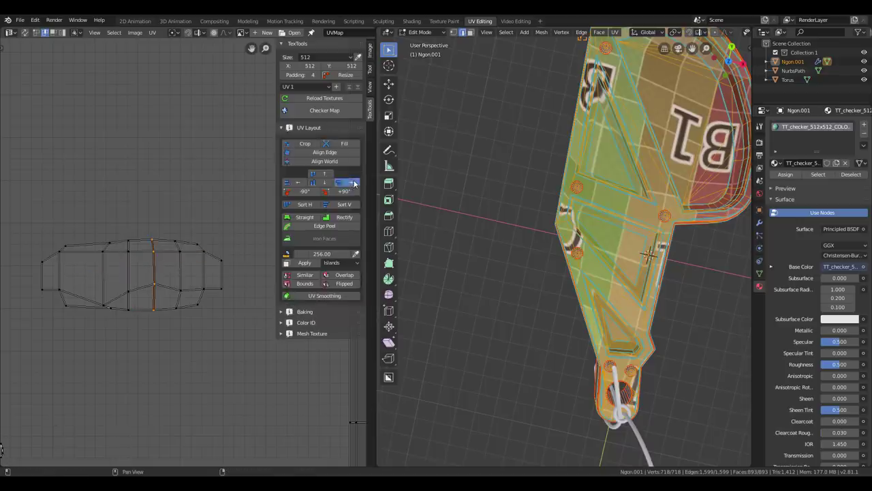
{"action": "left_click", "coordinate": [354, 183]}
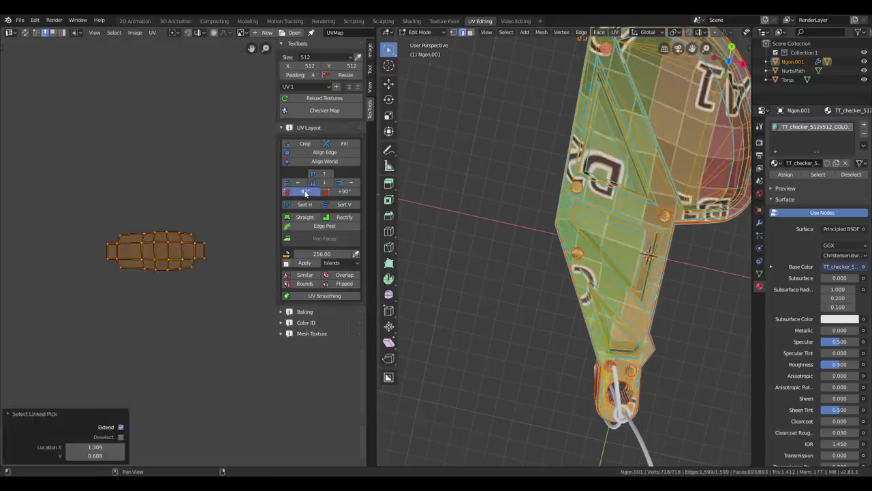
Step: Rotate the selected small island by -90° once and by +90° three times
{"action": "left_click", "coordinate": [305, 193]}
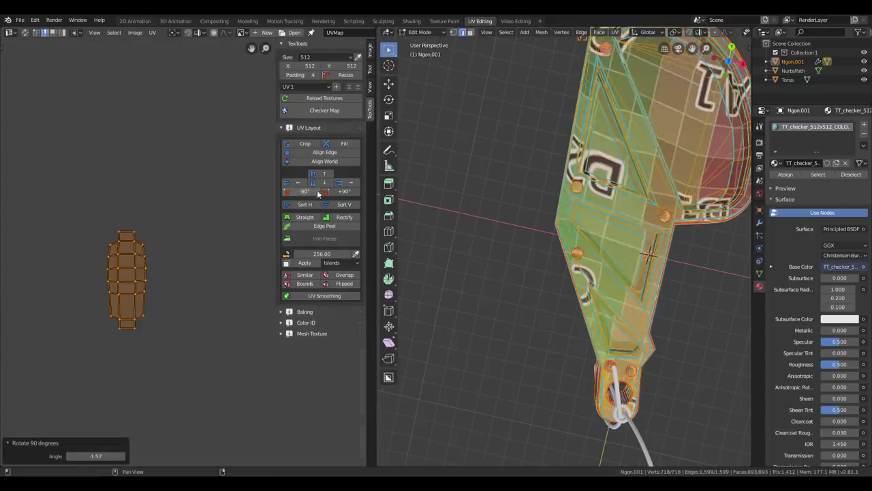
{"action": "left_click", "coordinate": [336, 194]}
{"action": "left_click", "coordinate": [343, 191]}
{"action": "left_click", "coordinate": [338, 191]}
Step: Arrange all UV islands by size horizontally with Sort H and vertically with Sort V
{"action": "left_click", "coordinate": [306, 206]}
{"action": "left_click", "coordinate": [308, 207]}
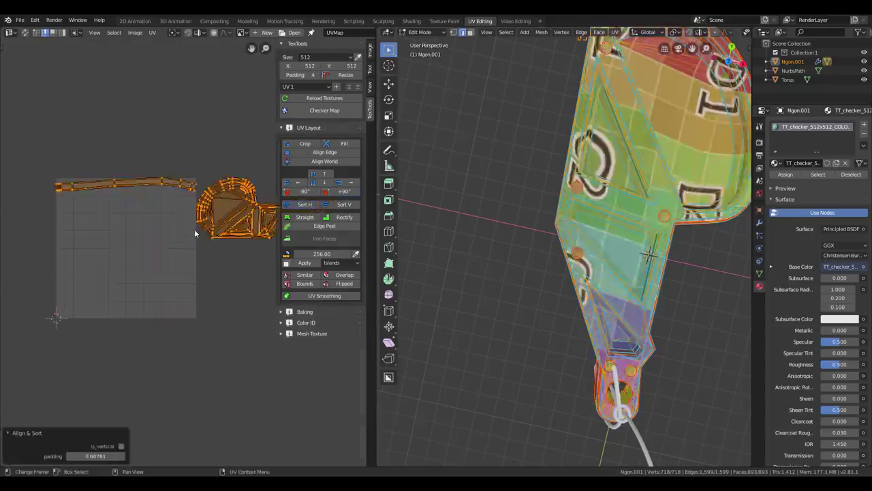
{"action": "scroll", "coordinate": [201, 252], "scroll_direction": "down", "scroll_amount": 5}
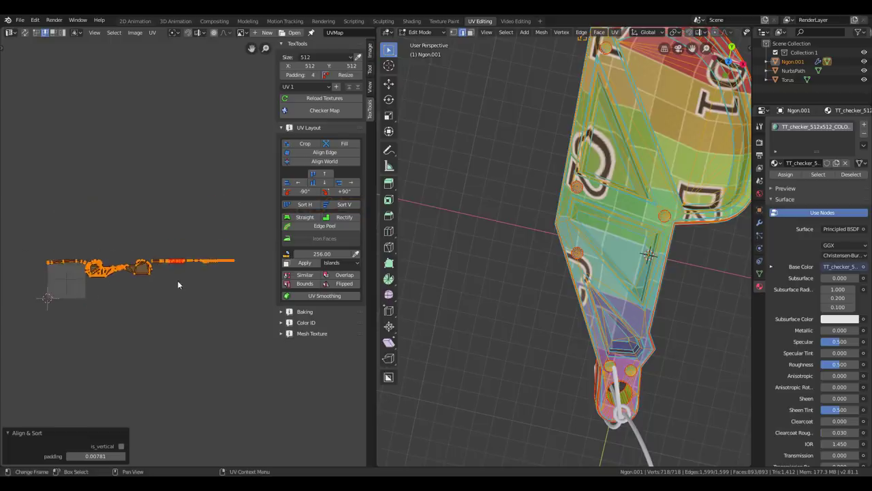
{"action": "left_click", "coordinate": [339, 205]}
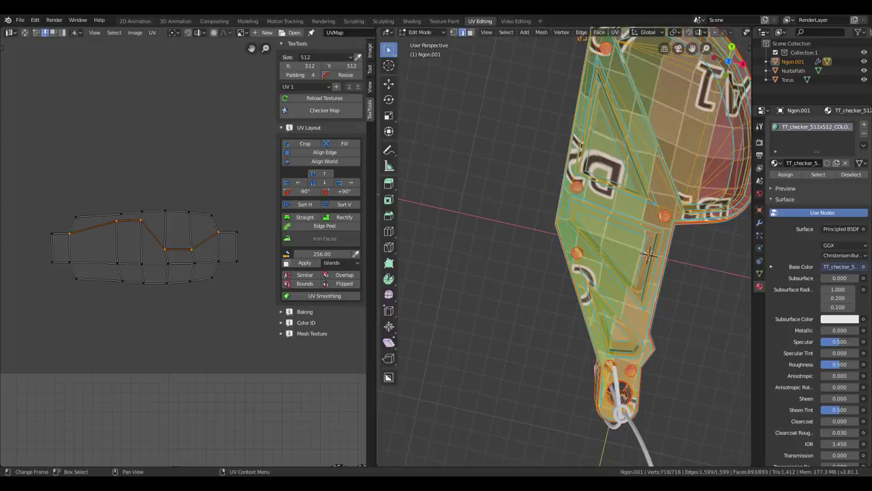
Step: Straighten the small island's uneven edge loop with Straight and turn the whole island into a regular grid with Rectify
{"action": "left_click", "coordinate": [304, 216]}
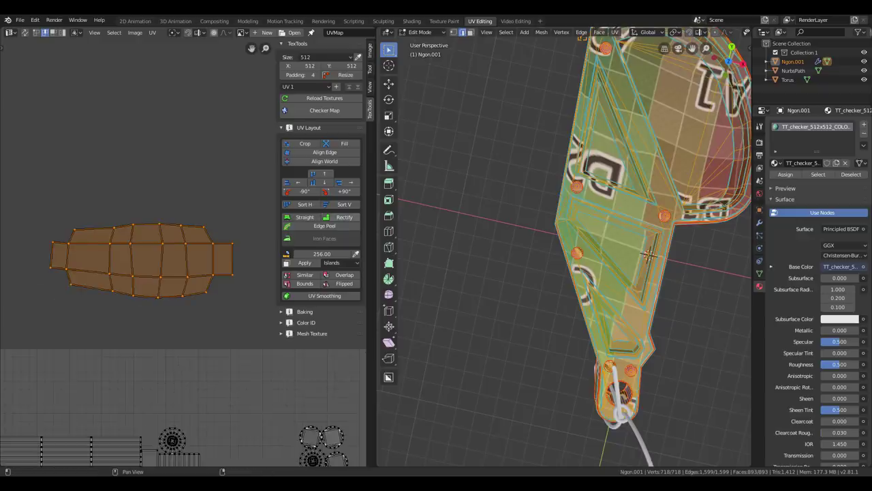
{"action": "left_click", "coordinate": [345, 216]}
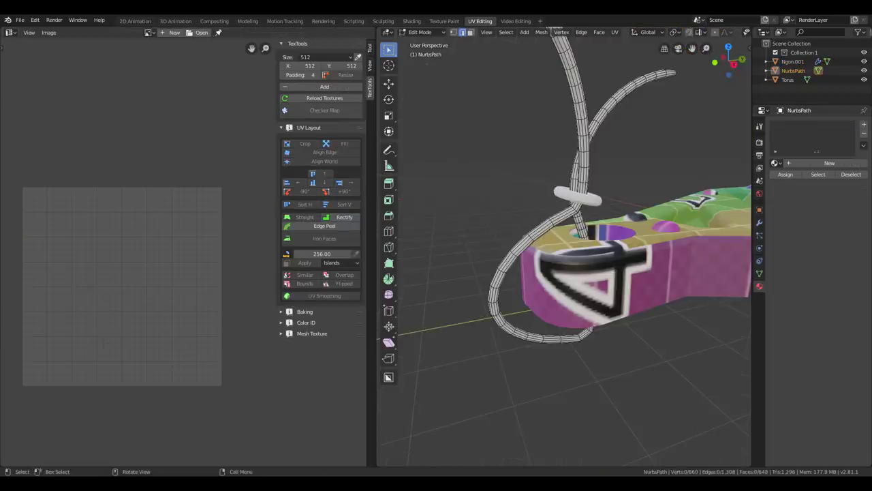
Step: Select a lengthwise edge loop along the NurbsPath cord and unwrap the cord with Edge Peel
{"action": "left_click", "coordinate": [580, 109], "text": "alt"}
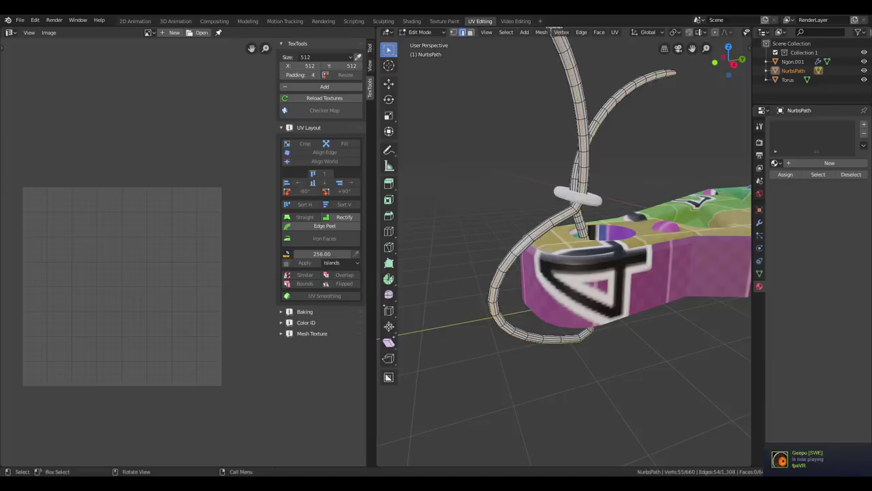
{"action": "left_click", "coordinate": [324, 226]}
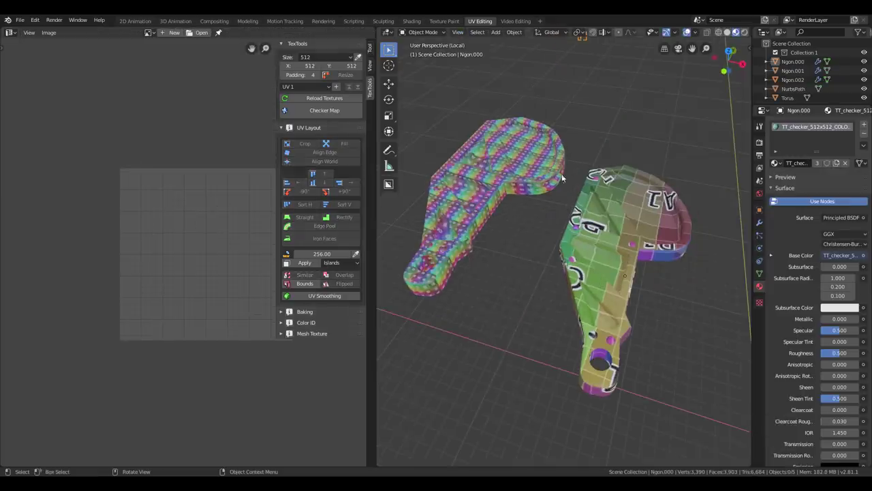
Step: Open Ngon.000 for mesh editing, select all its UV islands and pick their texel density
{"action": "left_click", "coordinate": [598, 263]}
{"action": "key", "text": "Tab"}
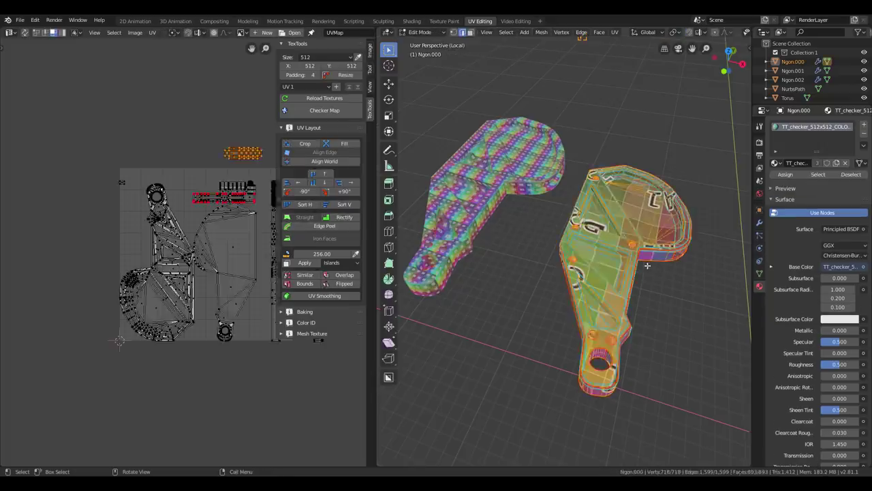
{"action": "middle_click_drag", "start_coordinate": [259, 226], "coordinate": [183, 238]}
{"action": "key", "text": "a"}
{"action": "key", "text": "a"}
{"action": "left_click", "coordinate": [356, 254]}
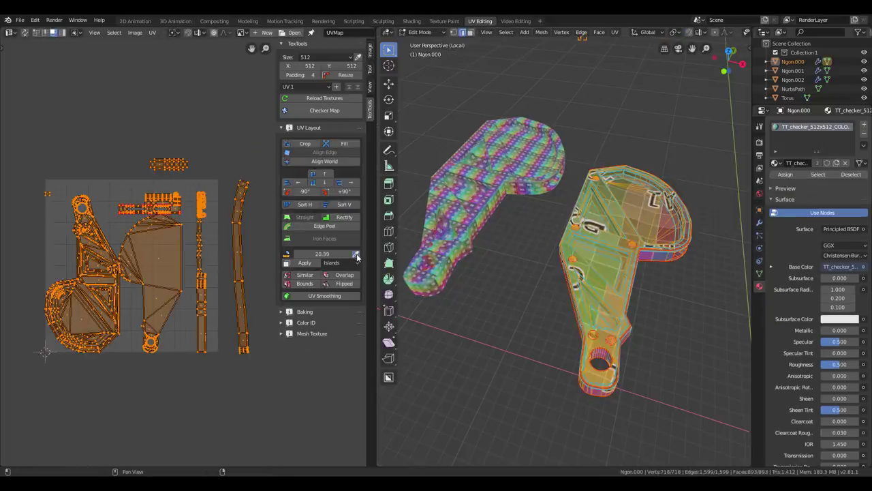
Step: Switch to editing Ngon.002 and apply the picked texel density to its UV islands
{"action": "key", "text": "Tab"}
{"action": "left_click", "coordinate": [471, 224]}
{"action": "key", "text": "Tab"}
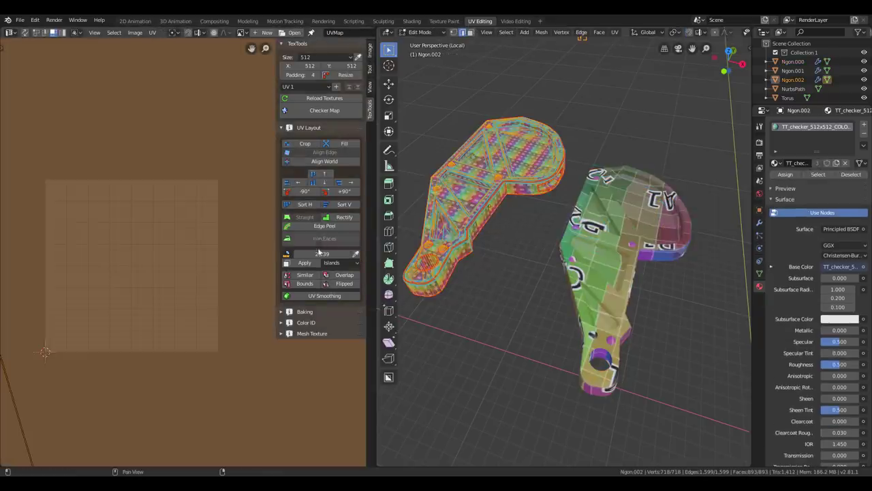
{"action": "left_click", "coordinate": [306, 263]}
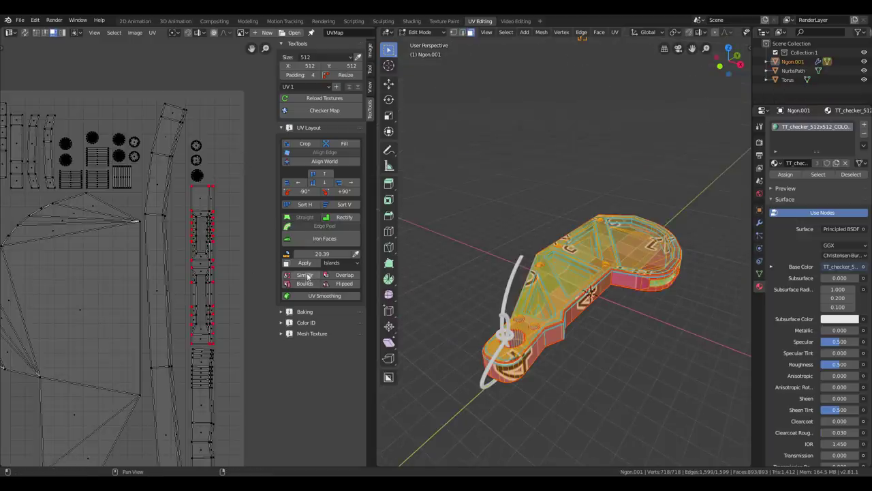
Step: Select one small round UV island and extend the selection to all matching islands with Similar
{"action": "scroll", "coordinate": [202, 179], "scroll_direction": "up", "scroll_amount": 1}
{"action": "key", "text": "l"}
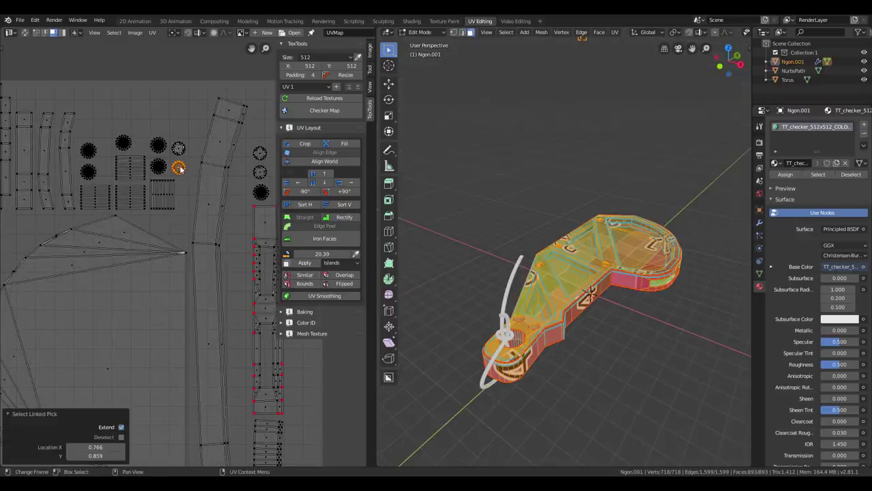
{"action": "key", "text": "l"}
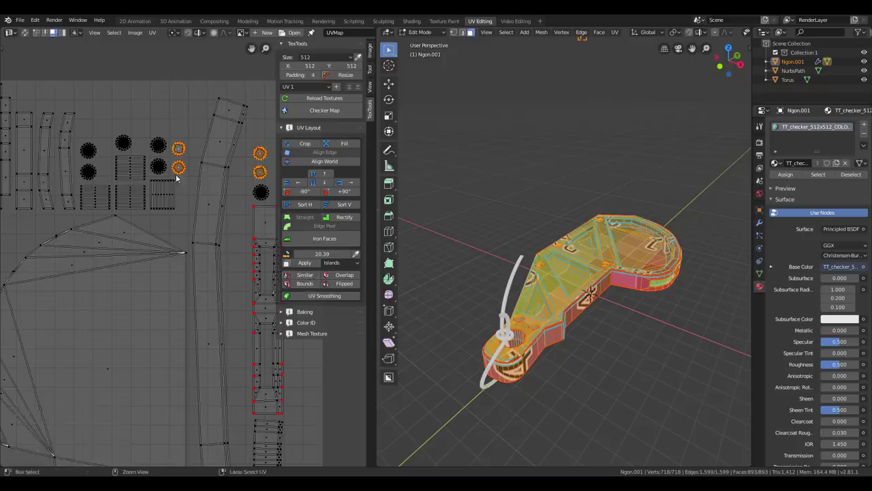
{"action": "scroll", "coordinate": [214, 215], "scroll_direction": "down", "scroll_amount": 4}
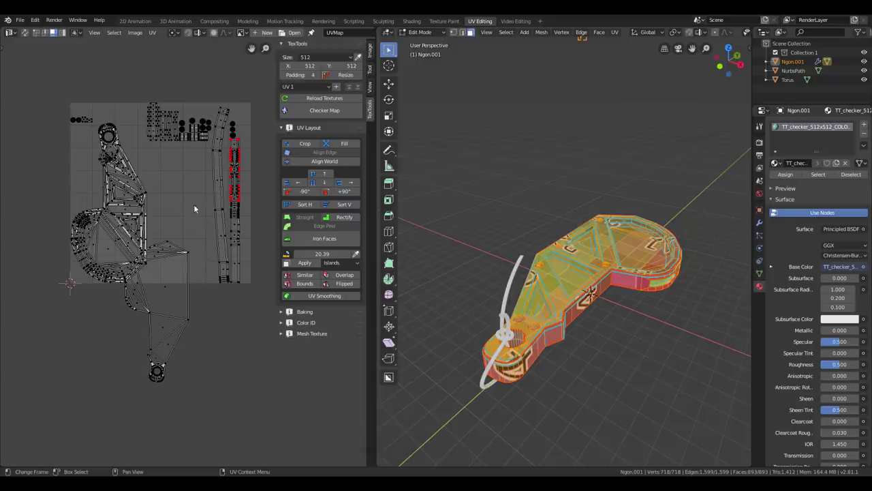
{"action": "key", "text": "ctrl+2"}
{"action": "left_click_drag", "start_coordinate": [112, 281], "coordinate": [160, 238]}
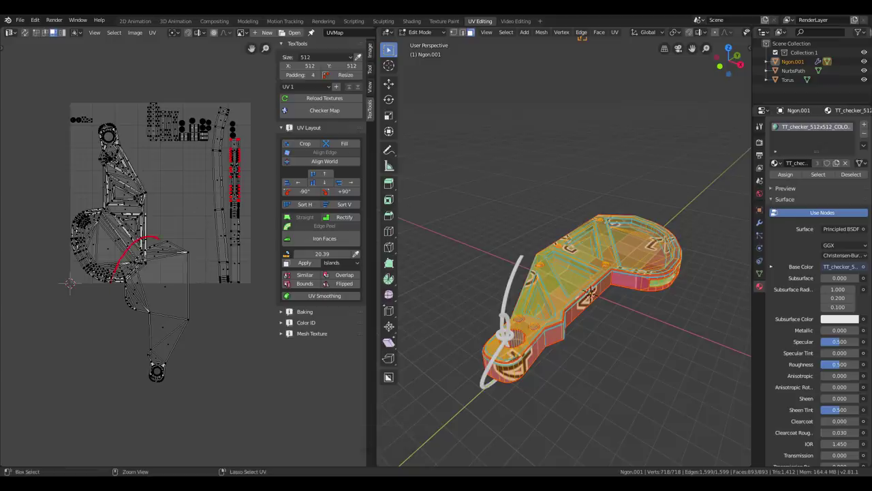
Step: Select the overlapping UV island with Overlap, then move it beside the arm-shaped island and scale it down slightly
{"action": "left_click", "coordinate": [348, 276]}
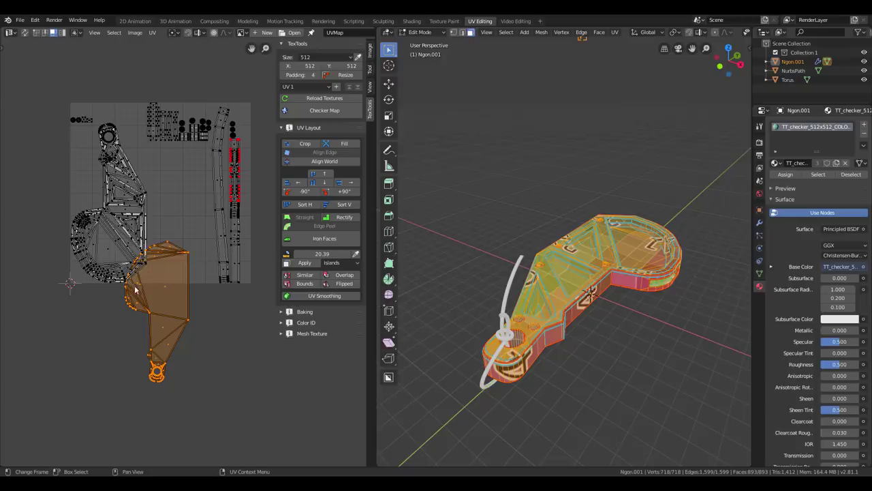
{"action": "key", "text": "g"}
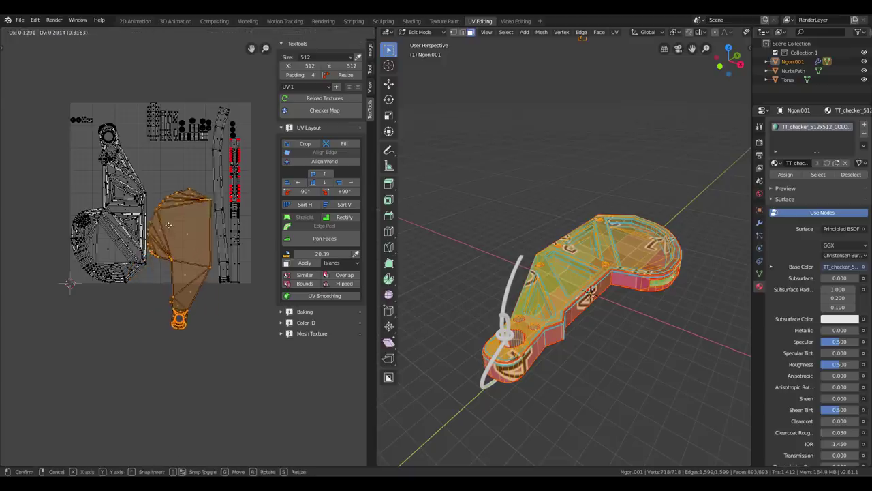
{"action": "left_click", "coordinate": [171, 227]}
{"action": "key", "text": "s"}
{"action": "left_click", "coordinate": [197, 226]}
{"action": "key", "text": "g"}
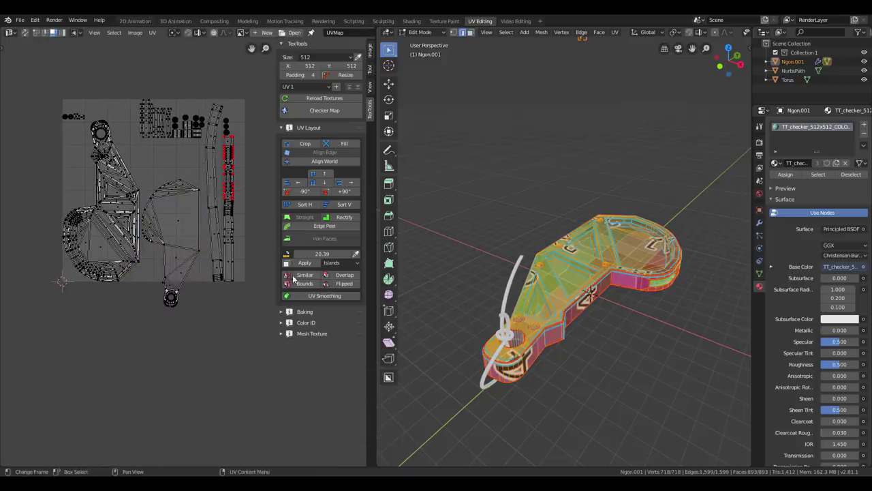
Step: Run the Bounds selection for islands outside the UV square, then pack all of Ngon.001's UV islands back inside it
{"action": "left_click", "coordinate": [287, 285]}
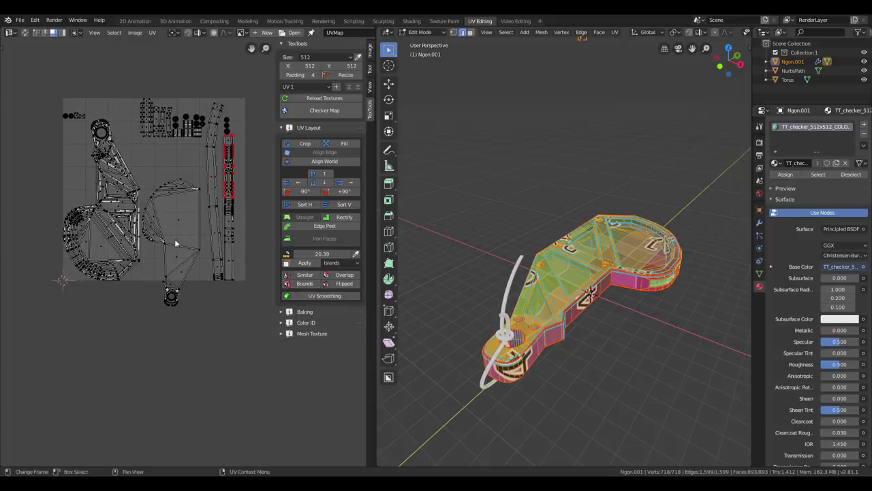
{"action": "key", "text": "ctrl+p"}
{"action": "middle_click_drag", "start_coordinate": [189, 225], "coordinate": [196, 246]}
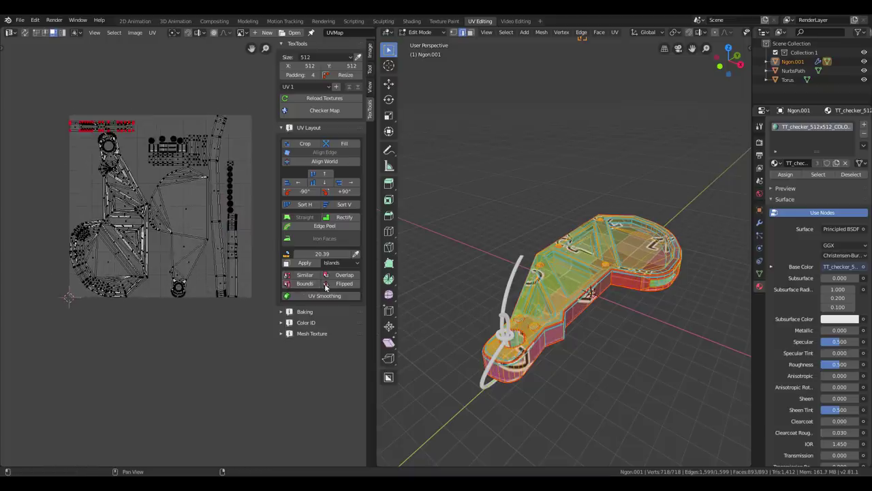
{"action": "key", "text": "a"}
{"action": "scroll", "coordinate": [225, 285], "scroll_direction": "up", "scroll_amount": 2}
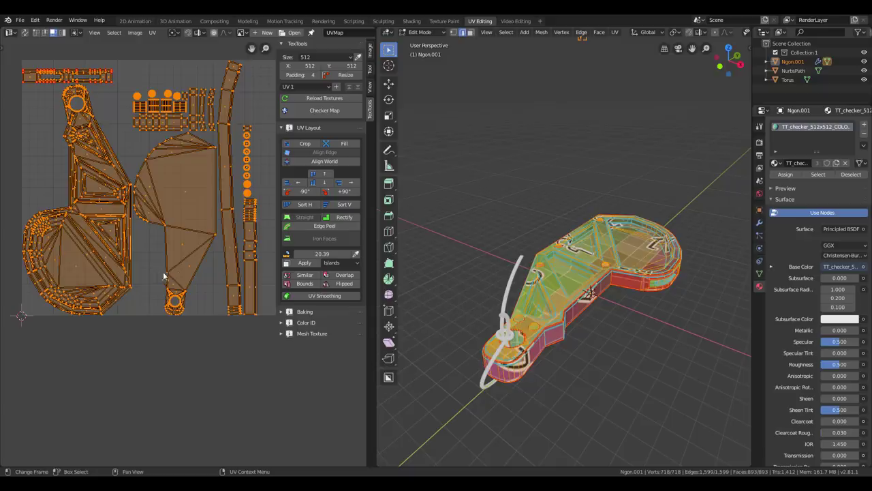
{"action": "key", "text": "g"}
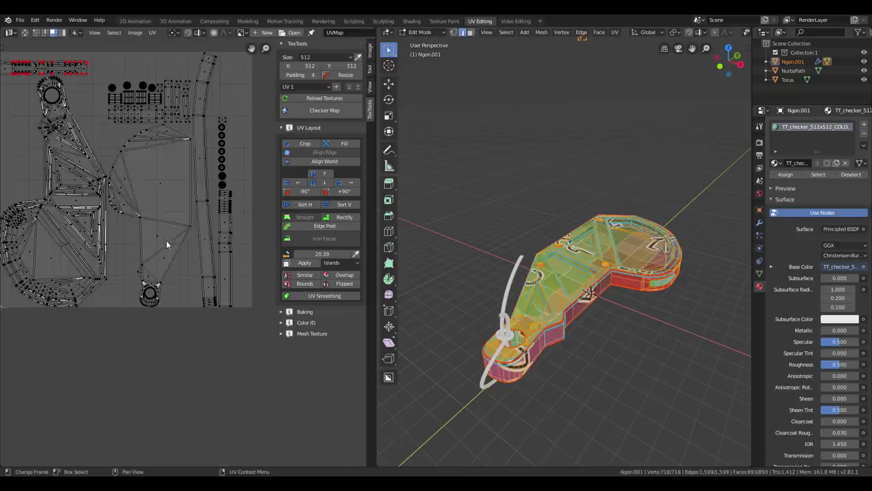
Step: Mirror the large outline UV island with a trackball rotation, then select flipped islands with Flipped
{"action": "key", "text": "l"}
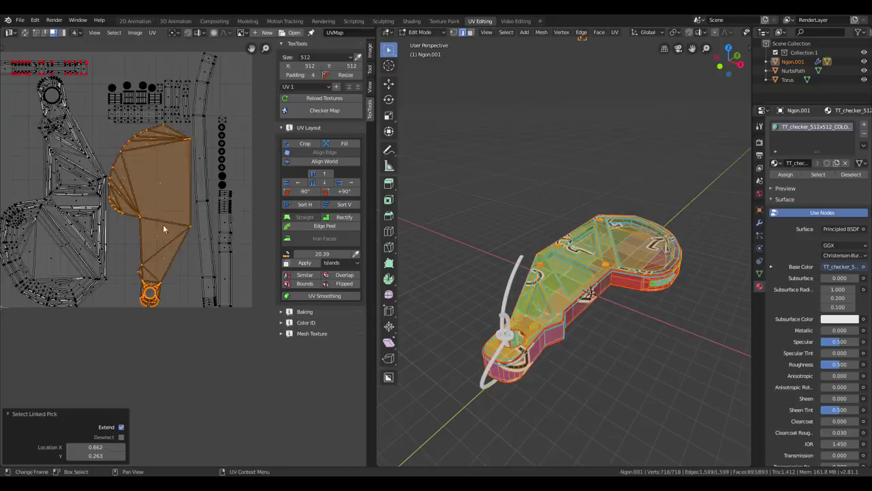
{"action": "key", "text": "r"}
{"action": "key", "text": "r"}
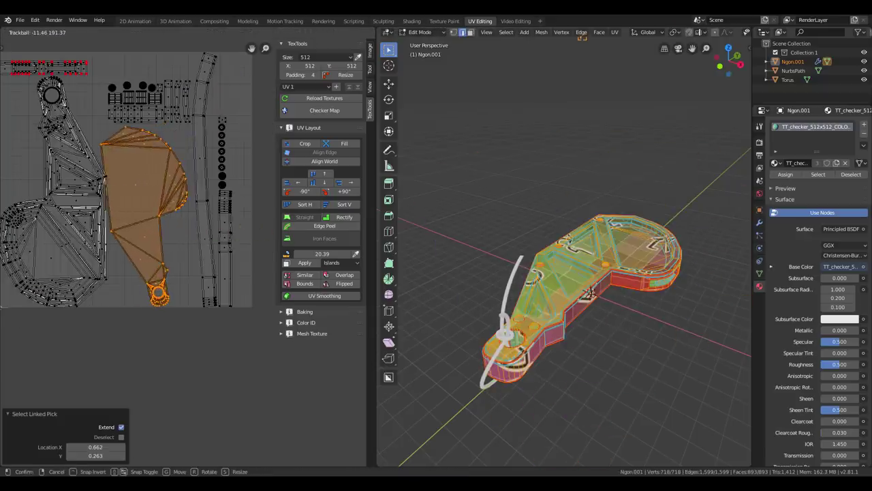
{"action": "left_click", "coordinate": [246, 232]}
{"action": "key", "text": "ctrl+z"}
{"action": "key", "text": "ctrl+z"}
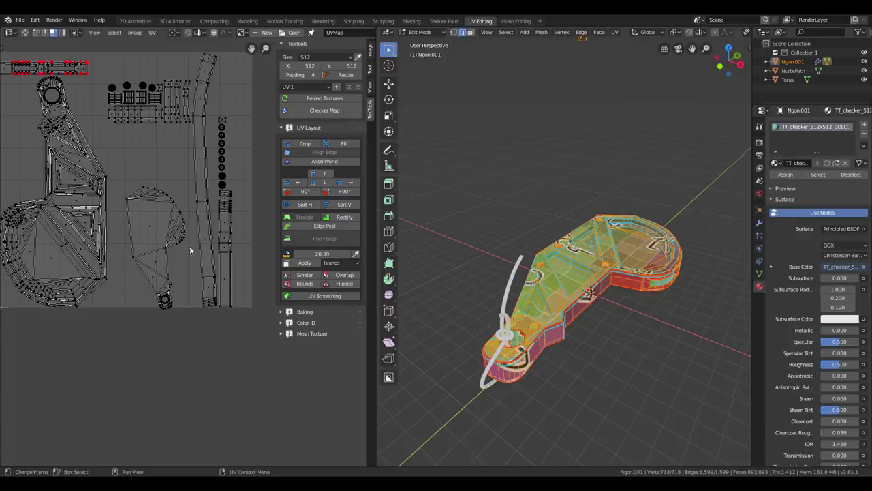
{"action": "left_click", "coordinate": [342, 284]}
Step: Select the whole Cylinder mesh and apply UV Smoothing so its UV borders become hard edges
{"action": "scroll", "coordinate": [188, 245], "scroll_direction": "down", "scroll_amount": 2}
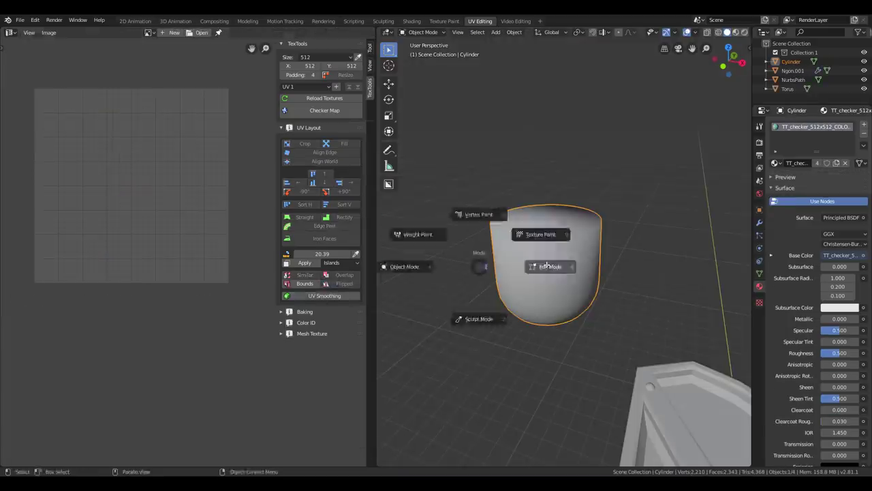
{"action": "key", "text": "Tab"}
{"action": "key", "text": "alt+a"}
{"action": "key", "text": "a"}
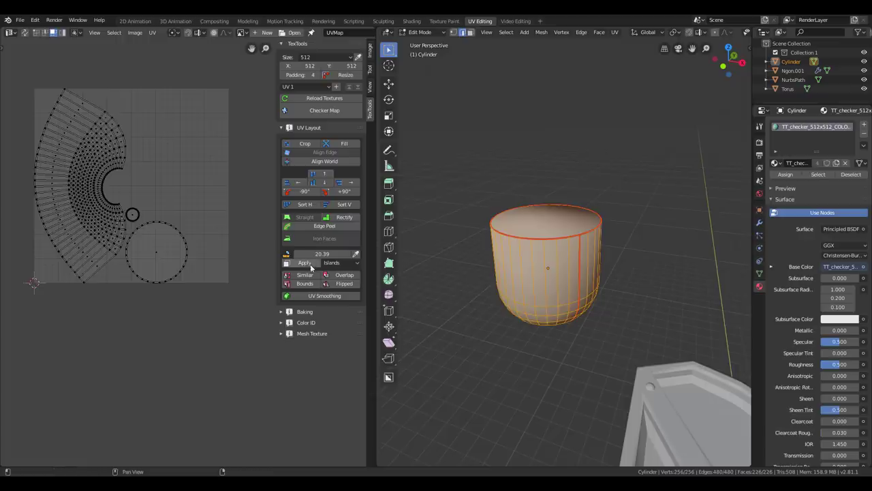
{"action": "key", "text": "Tab"}
Step: Examine the cup's shading along its rim and vertical seam, comparing it with the seam edges on the mesh
{"action": "scroll", "coordinate": [545, 243], "scroll_direction": "up", "scroll_amount": 5}
{"action": "middle_click_drag", "start_coordinate": [558, 246], "coordinate": [552, 313]}
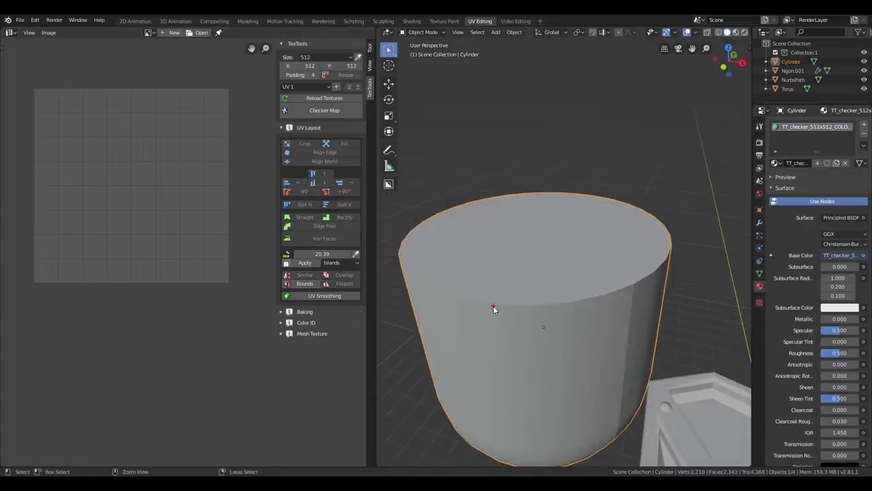
{"action": "left_click_drag", "start_coordinate": [494, 308], "coordinate": [558, 310]}
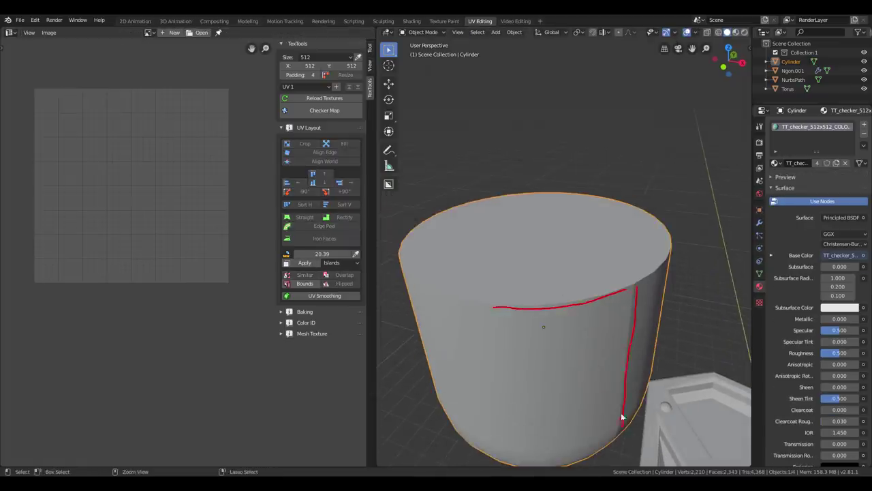
{"action": "scroll", "coordinate": [603, 354], "scroll_direction": "down", "scroll_amount": 4}
{"action": "key", "text": "Tab"}
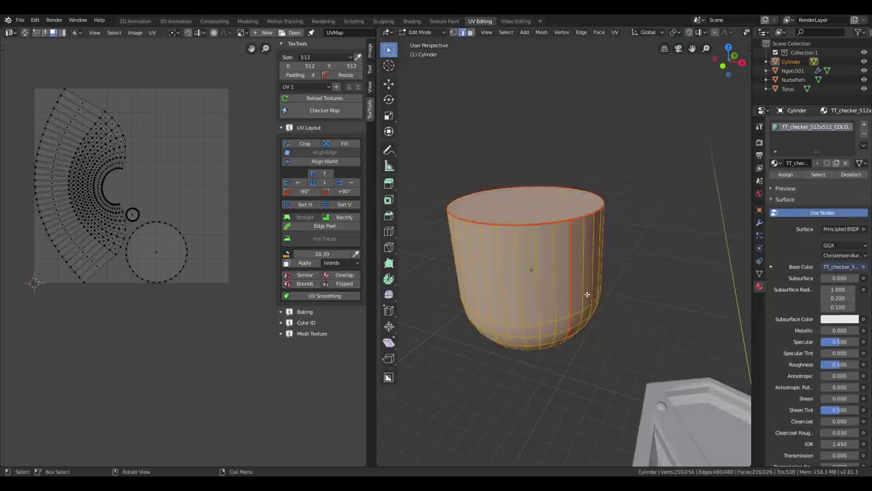
{"action": "middle_click_drag", "start_coordinate": [588, 297], "coordinate": [575, 283]}
{"action": "scroll", "coordinate": [594, 280], "scroll_direction": "up", "scroll_amount": 1}
{"action": "key", "text": "Tab"}
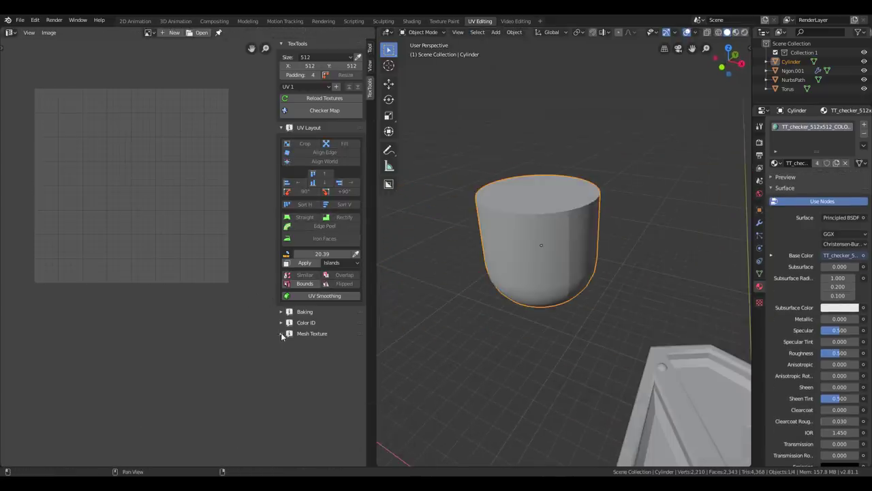
Step: Expand the Mesh Texture, Color ID and Baking sections of TexTools and look through their options
{"action": "left_click", "coordinate": [280, 333]}
{"action": "left_click", "coordinate": [280, 322]}
{"action": "left_click", "coordinate": [280, 311]}
{"action": "scroll", "coordinate": [345, 86], "scroll_direction": "down", "scroll_amount": 5}
{"action": "scroll", "coordinate": [346, 87], "scroll_direction": "down", "scroll_amount": 1}
{"action": "scroll", "coordinate": [330, 233], "scroll_direction": "up", "scroll_amount": 4}
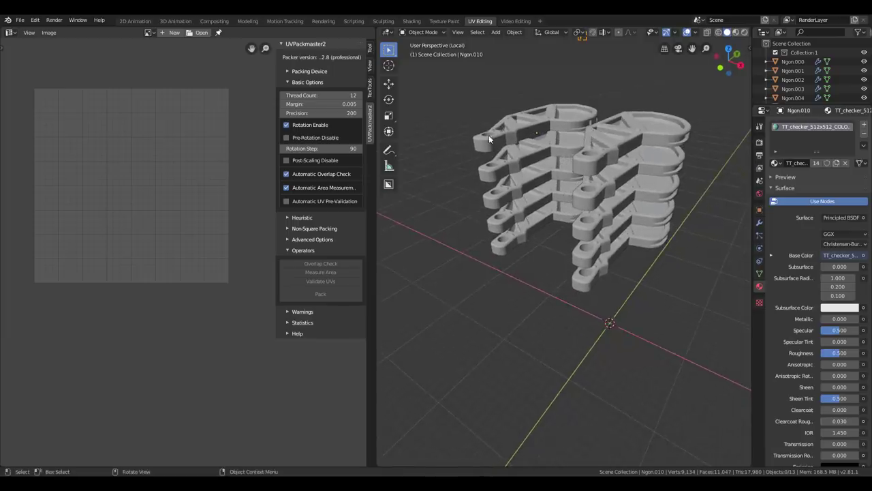
Step: Box-select the stacked Ngon parts and open them together for mesh editing with all their UV islands
{"action": "key", "text": "b"}
{"action": "left_click_drag", "start_coordinate": [468, 80], "coordinate": [673, 344]}
{"action": "key", "text": "Tab"}
{"action": "middle_click_drag", "start_coordinate": [88, 209], "coordinate": [86, 220]}
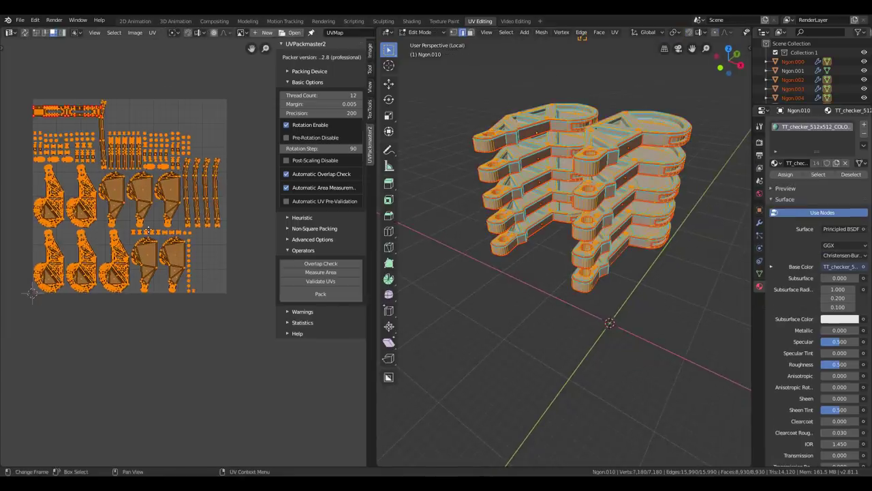
Step: Pack all the UV islands using Pack Islands with rotation enabled and a margin of 0.001
{"action": "key", "text": "ctrl+p"}
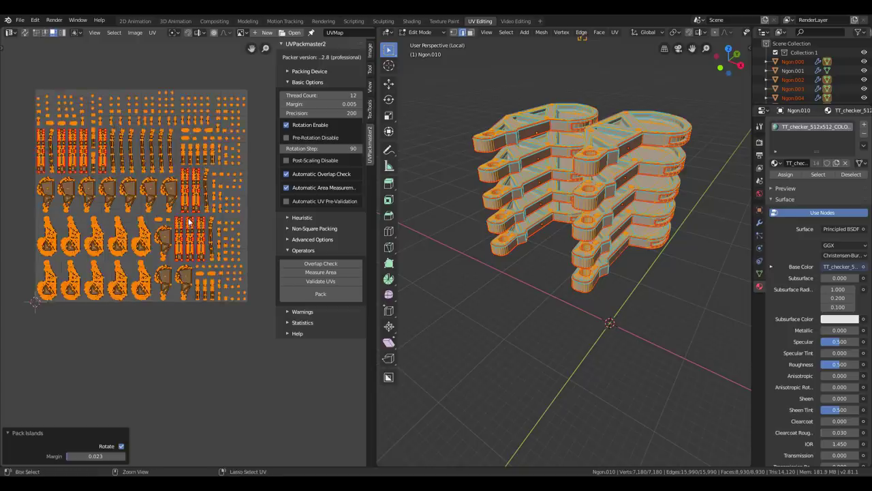
{"action": "key", "text": "ctrl+p"}
{"action": "key", "text": "ctrl+p"}
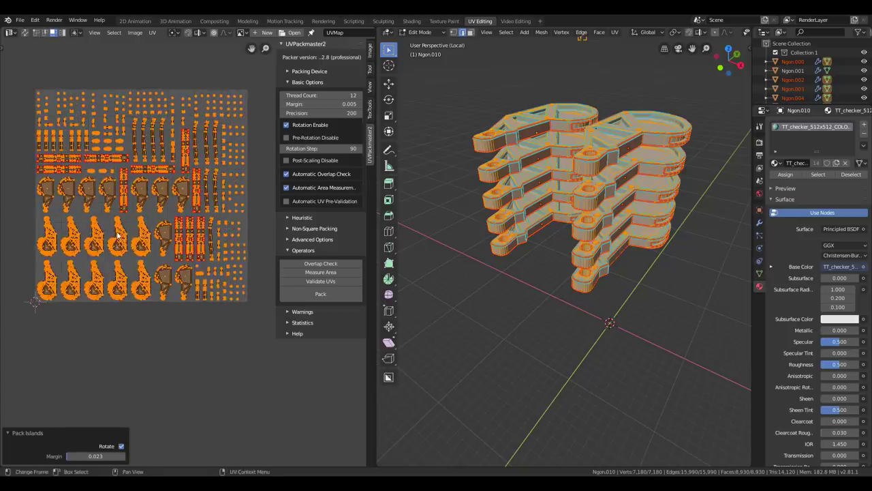
{"action": "left_click_drag", "start_coordinate": [95, 456], "coordinate": [93, 457]}
{"action": "scroll", "coordinate": [86, 330], "scroll_direction": "up", "scroll_amount": 5}
{"action": "key", "text": "Home"}
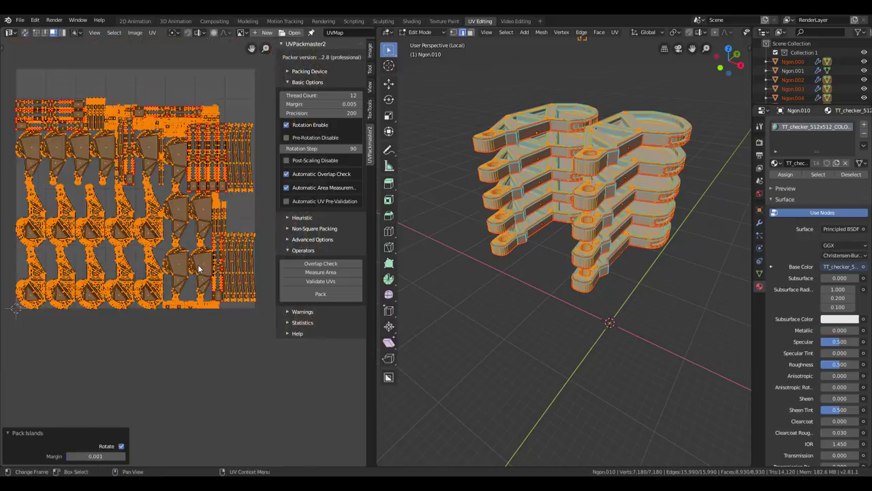
{"action": "key", "text": "a"}
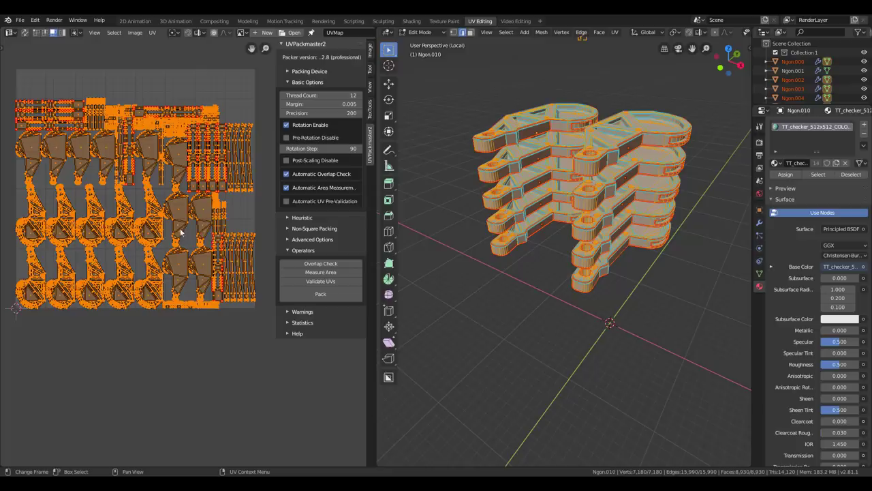
Step: Pack all the UV islands with UVPackmaster2 and measure the area they cover
{"action": "middle_click_drag", "start_coordinate": [195, 230], "coordinate": [192, 233]}
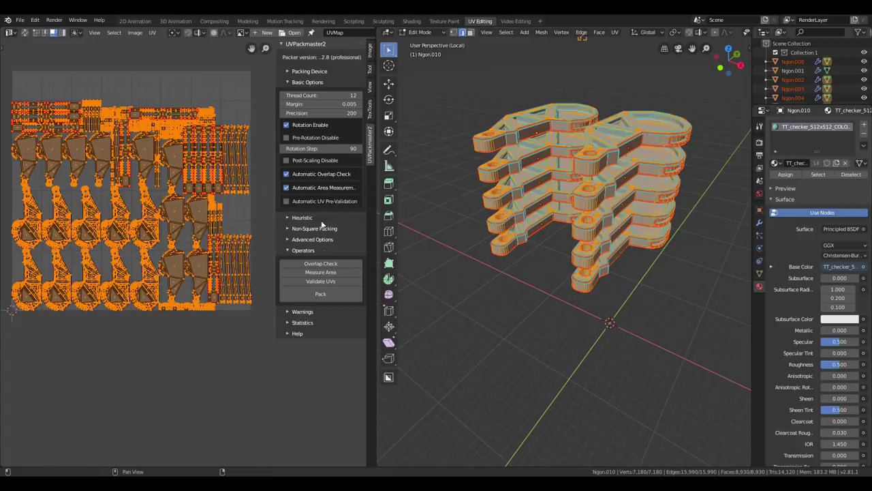
{"action": "left_click", "coordinate": [330, 295]}
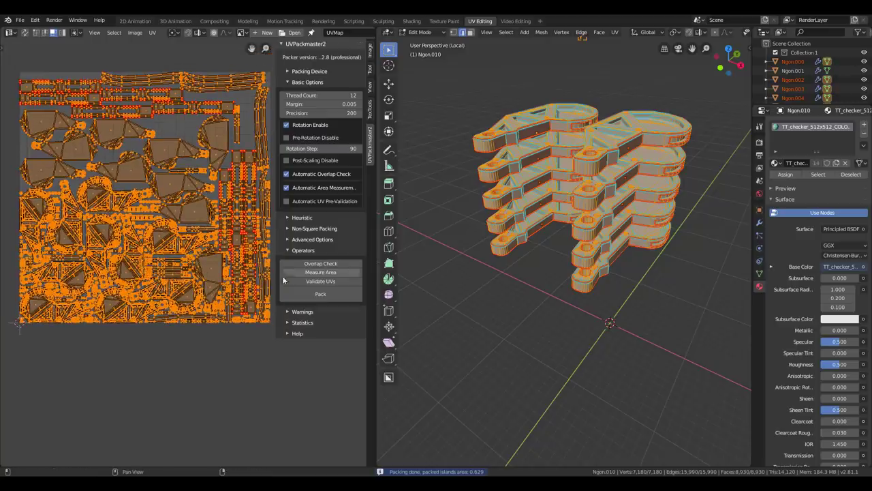
{"action": "left_click", "coordinate": [333, 273]}
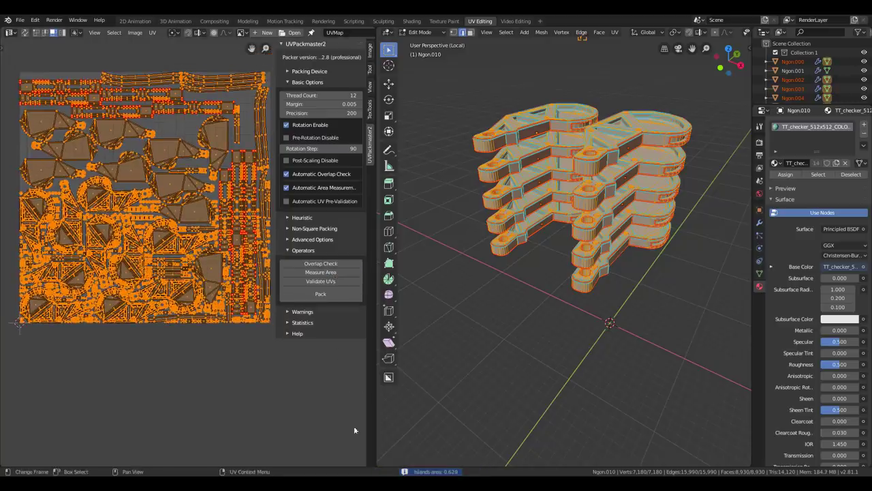
Step: Undo the UVPackmaster2 packing and measure the island area of the standard Pack Islands layout
{"action": "key", "text": "ctrl+z"}
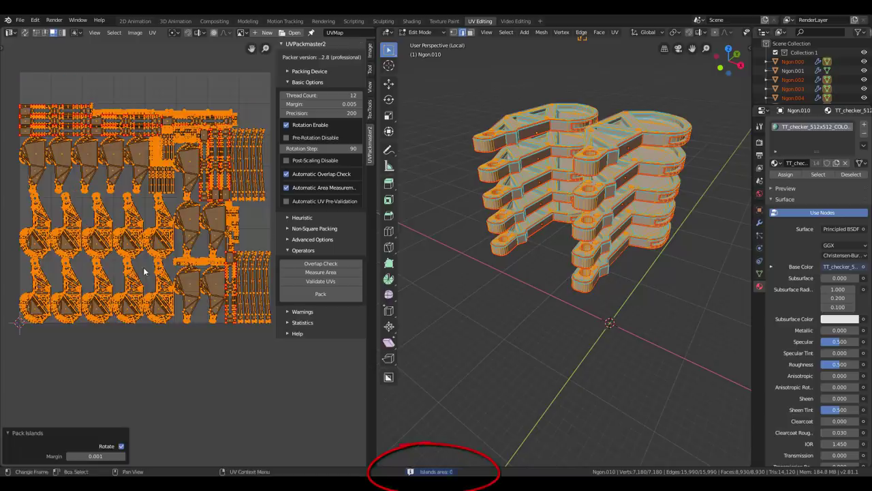
{"action": "left_click", "coordinate": [322, 274]}
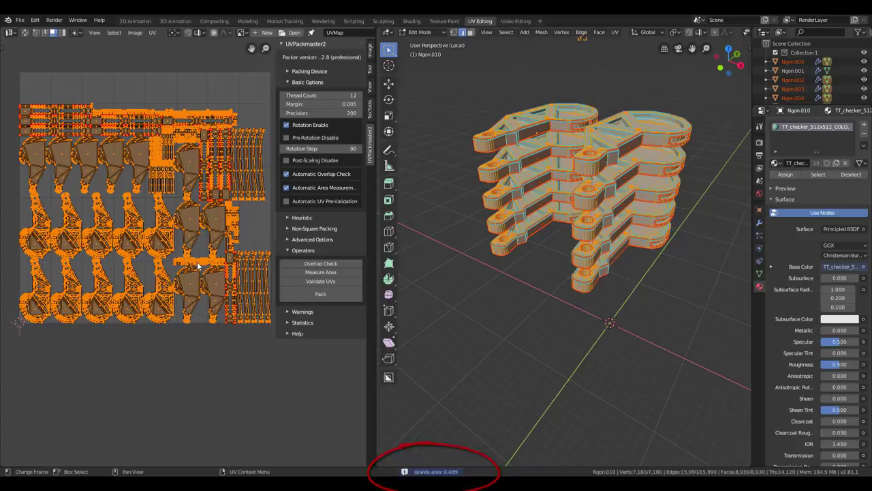
{"action": "key", "text": "ctrl+z"}
Step: Enable the packing heuristic, pack the islands with UVPackmaster2 and stop the search early to apply its result
{"action": "left_click", "coordinate": [288, 218]}
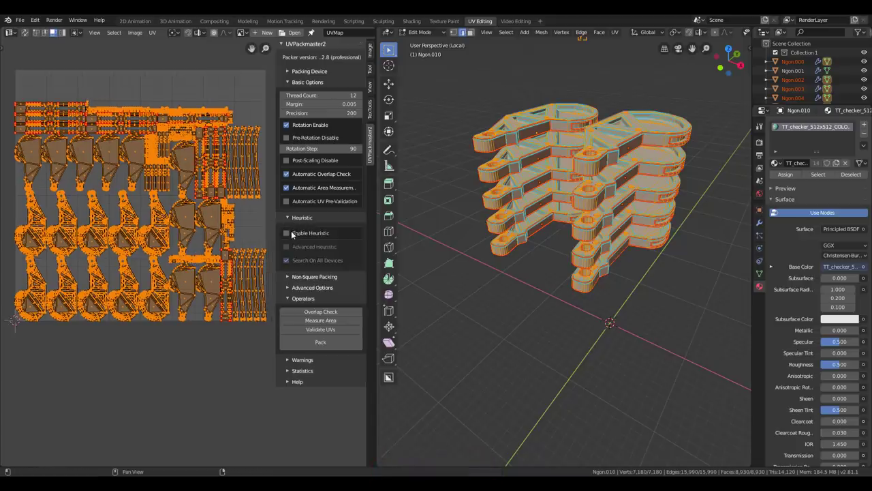
{"action": "left_click", "coordinate": [291, 234]}
{"action": "middle_click_drag", "start_coordinate": [220, 252], "coordinate": [216, 246]}
{"action": "left_click", "coordinate": [327, 346]}
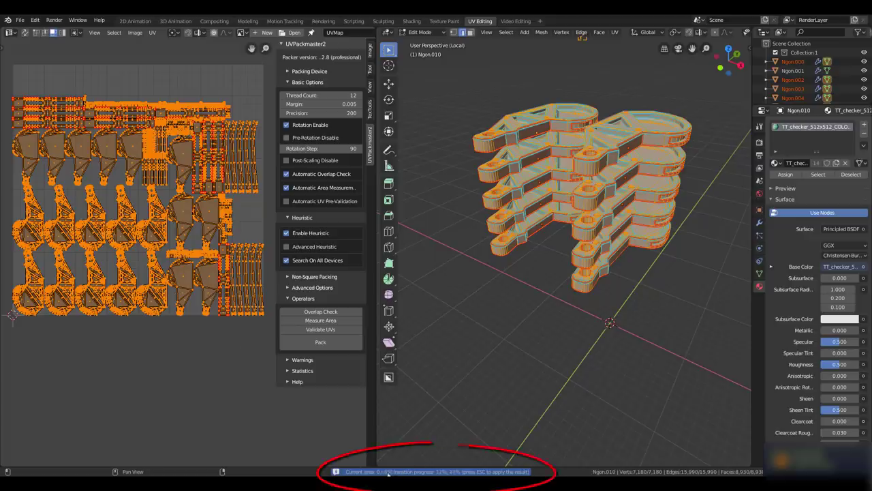
{"action": "key", "text": "Escape"}
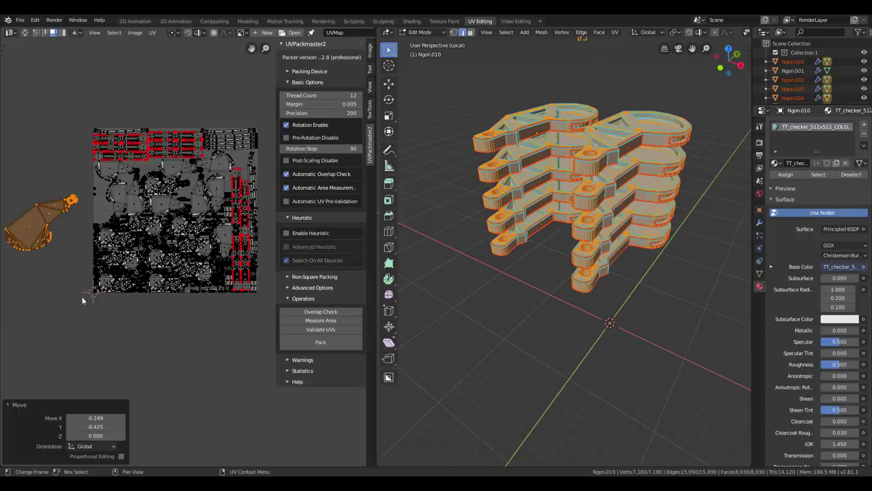
Step: Move the separated outline island so it overlaps the packed layout, select all islands and run Overlap Check
{"action": "key", "text": "g"}
{"action": "left_click", "coordinate": [115, 254]}
{"action": "key", "text": "alt+a"}
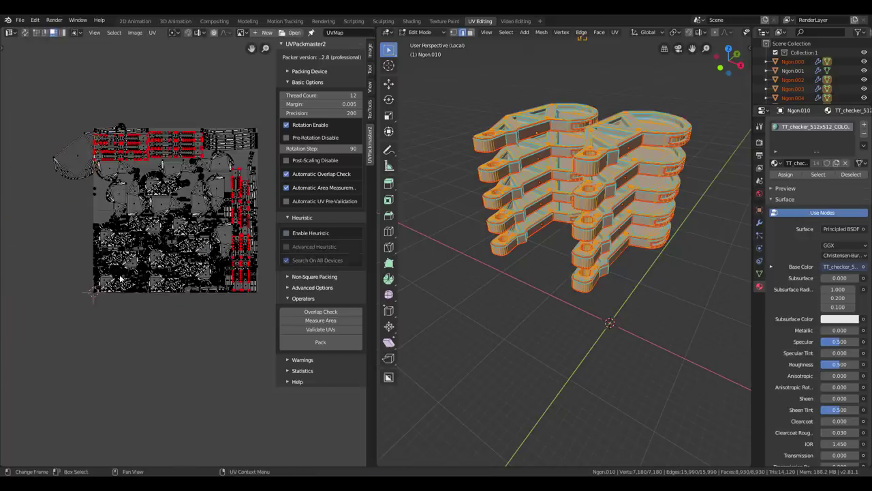
{"action": "key", "text": "a"}
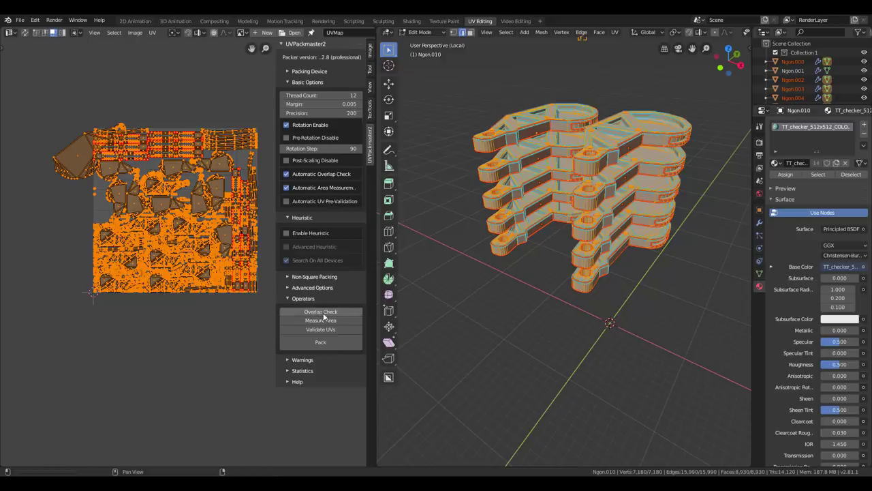
{"action": "left_click", "coordinate": [325, 313]}
Step: Move the selected UV islands off the packed layout, enable Pack To Others and pack them in with the existing islands
{"action": "key", "text": "g"}
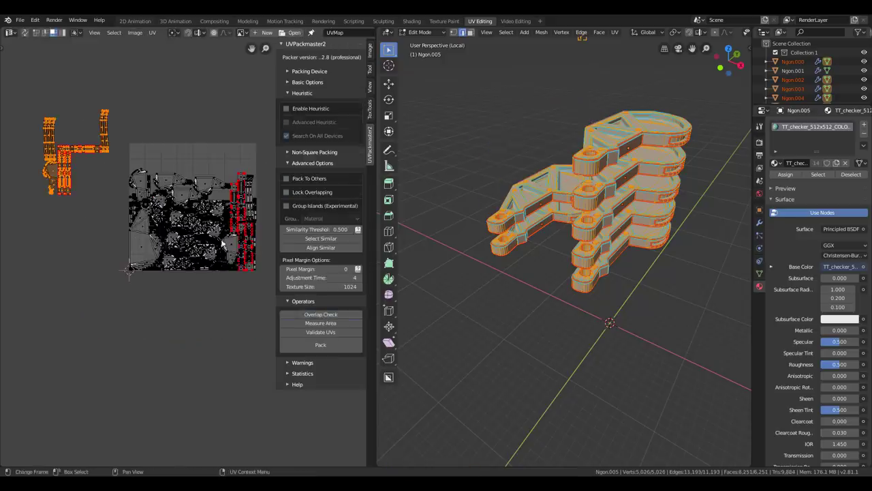
{"action": "left_click", "coordinate": [287, 178]}
{"action": "left_click", "coordinate": [320, 345]}
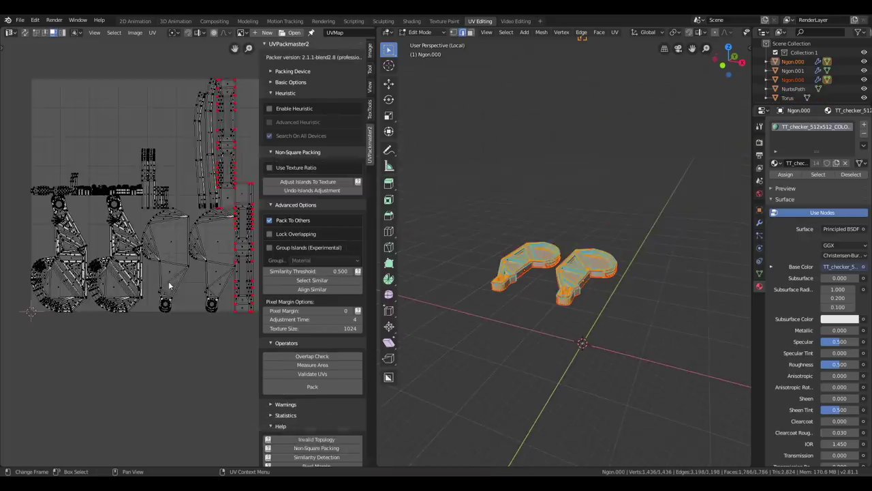
Step: Move the second detailed side island along X so it lies exactly over its matching island
{"action": "middle_click_drag", "start_coordinate": [165, 276], "coordinate": [173, 260]}
{"action": "key", "text": "l"}
{"action": "scroll", "coordinate": [197, 266], "scroll_direction": "up", "scroll_amount": 2}
{"action": "key", "text": "g"}
{"action": "key", "text": "x"}
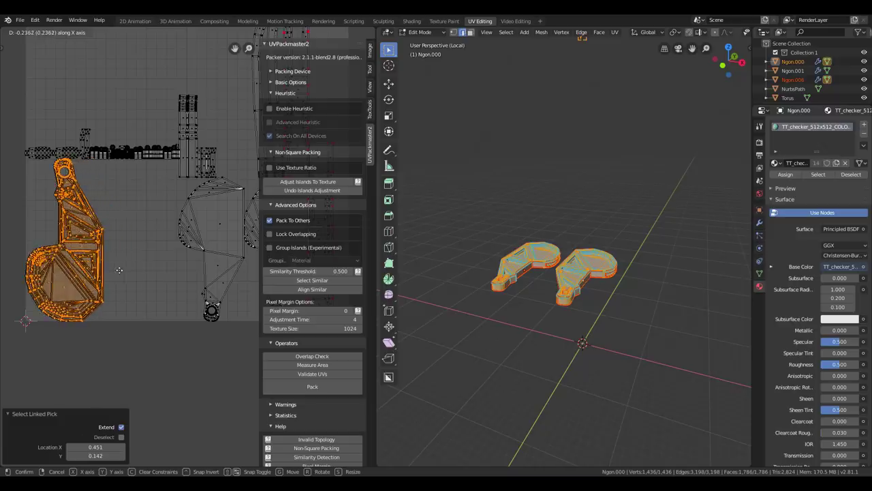
{"action": "left_click", "coordinate": [121, 276]}
Step: Deselect everything and slide the plain outline island along X onto its matching twin
{"action": "middle_click_drag", "start_coordinate": [223, 260], "coordinate": [139, 262]}
{"action": "key", "text": "alt+a"}
{"action": "key", "text": "l"}
{"action": "key", "text": "g"}
{"action": "key", "text": "x"}
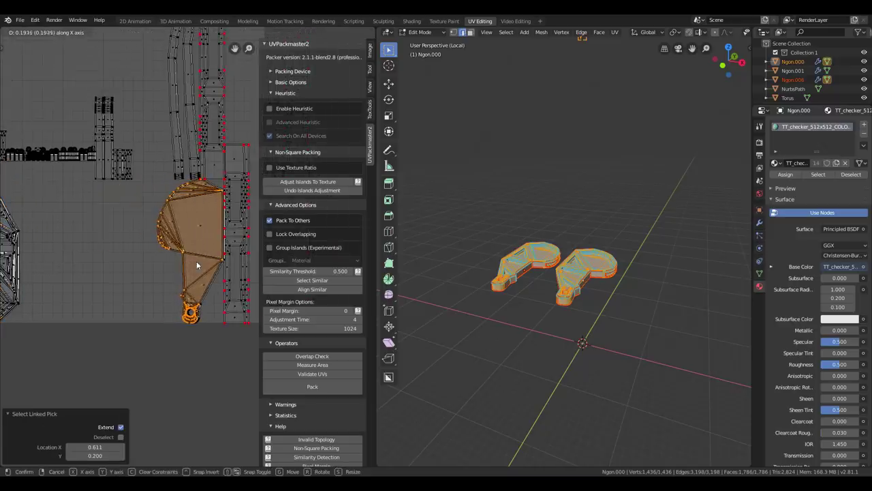
{"action": "left_click", "coordinate": [196, 261]}
{"action": "scroll", "coordinate": [196, 259], "scroll_direction": "up", "scroll_amount": 3, "text": "ctrl"}
{"action": "scroll", "coordinate": [195, 261], "scroll_direction": "down", "scroll_amount": 1}
Step: Select all islands, disable Pack To Others, enable Lock Overlapping and pack them
{"action": "key", "text": "a"}
{"action": "scroll", "coordinate": [320, 368], "scroll_direction": "down", "scroll_amount": 1}
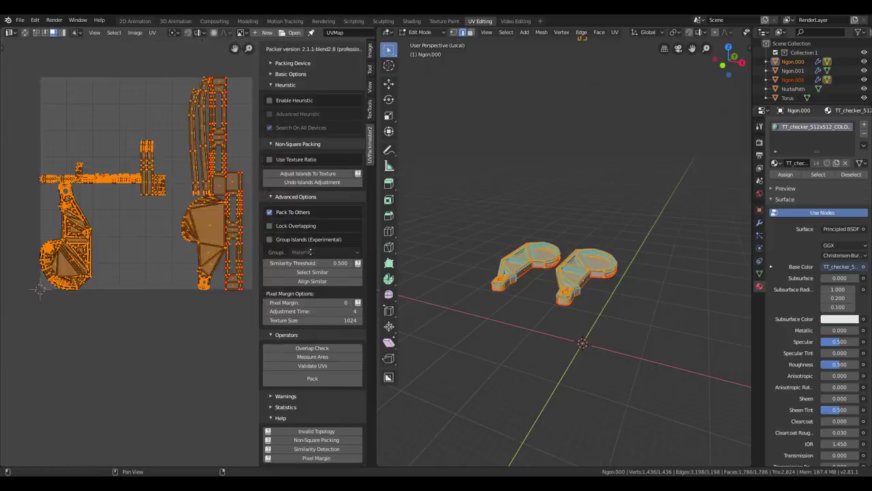
{"action": "left_click", "coordinate": [269, 212]}
{"action": "left_click", "coordinate": [270, 226]}
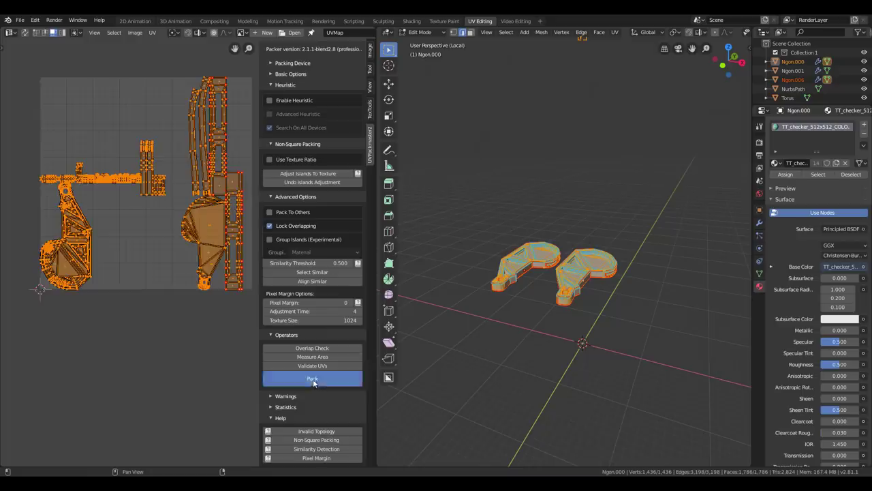
{"action": "left_click", "coordinate": [312, 378]}
Step: Select the linked stacked side islands in the packed layout and try moving them, cancelling the move
{"action": "left_click", "coordinate": [167, 178]}
{"action": "left_click", "coordinate": [99, 260], "text": "shift"}
{"action": "key", "text": "ctrl+l"}
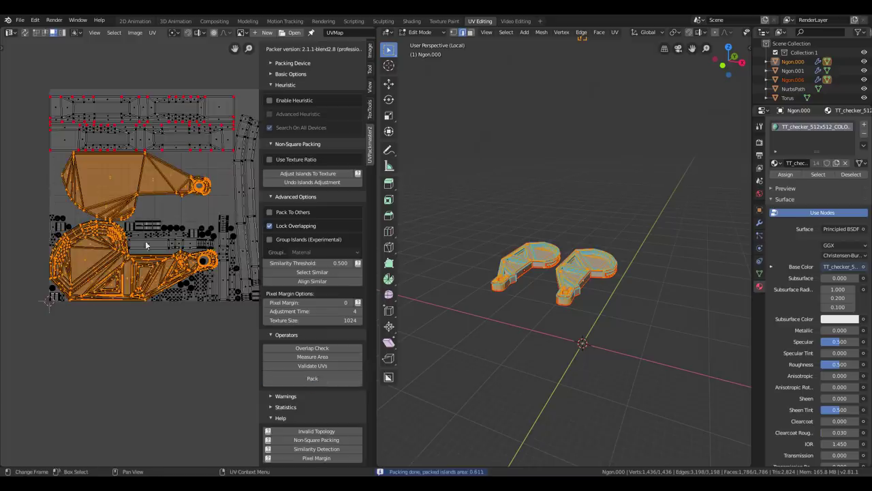
{"action": "key", "text": "g"}
{"action": "right_click", "coordinate": [157, 250]}
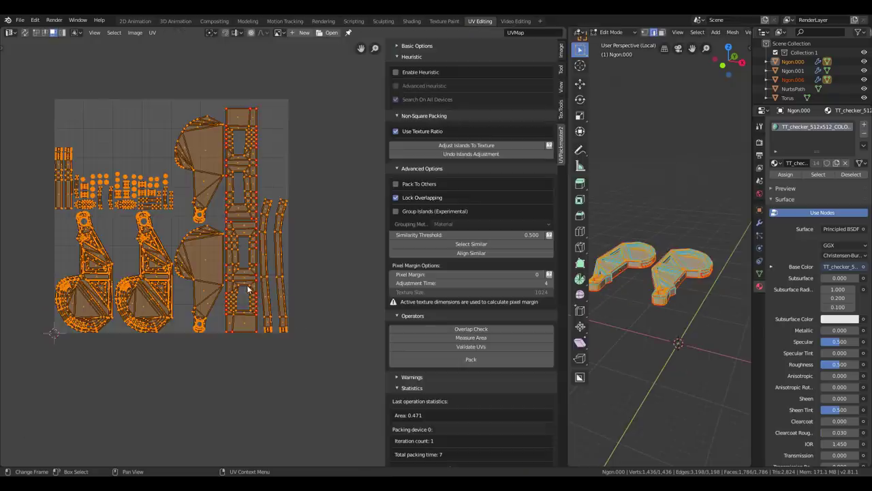
Step: Create a new 2048 × 1024 px Color Grid image behind the UV islands
{"action": "middle_click_drag", "start_coordinate": [293, 121], "coordinate": [293, 118]}
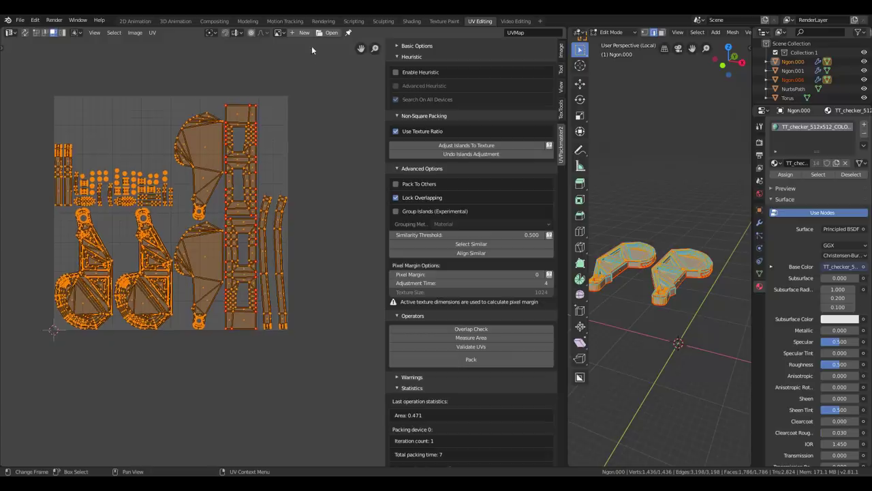
{"action": "left_click", "coordinate": [304, 32]}
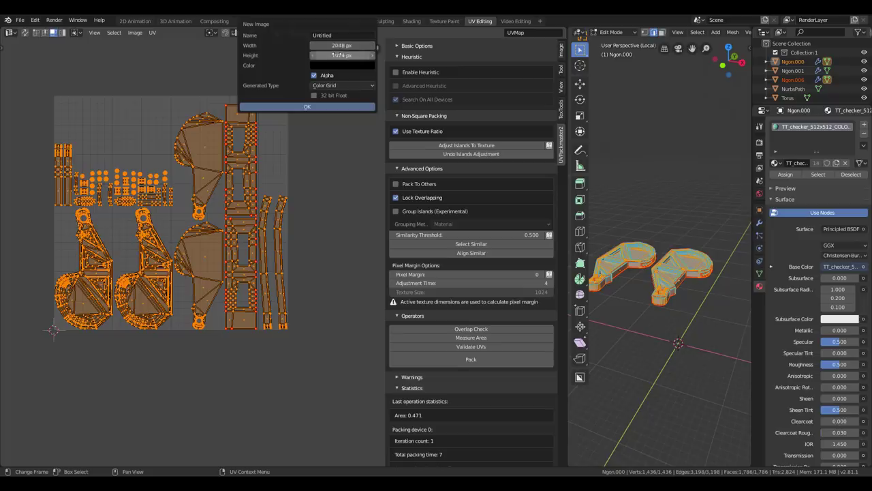
{"action": "left_click", "coordinate": [306, 107]}
{"action": "scroll", "coordinate": [196, 223], "scroll_direction": "down", "scroll_amount": 10}
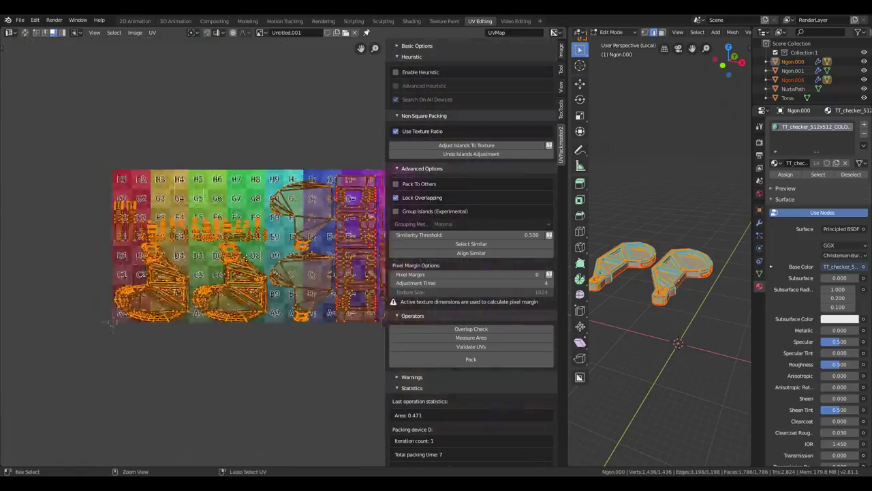
{"action": "scroll", "coordinate": [207, 219], "scroll_direction": "up", "scroll_amount": 1}
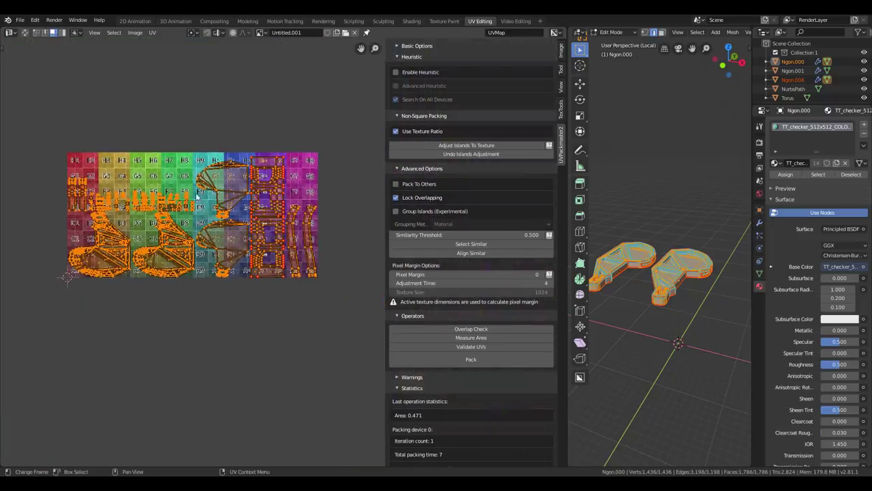
Step: With Use Texture Ratio enabled, adjust the islands to the texture and pack them into the non-square image
{"action": "left_click", "coordinate": [396, 131]}
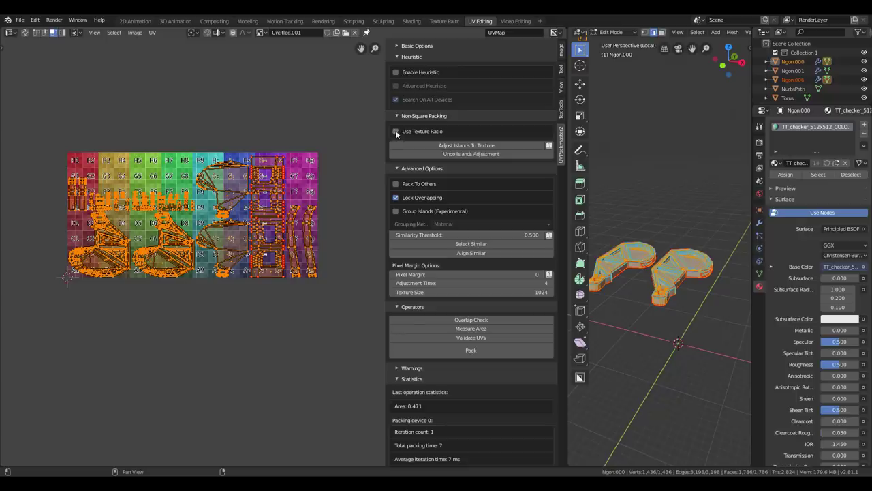
{"action": "left_click", "coordinate": [395, 132]}
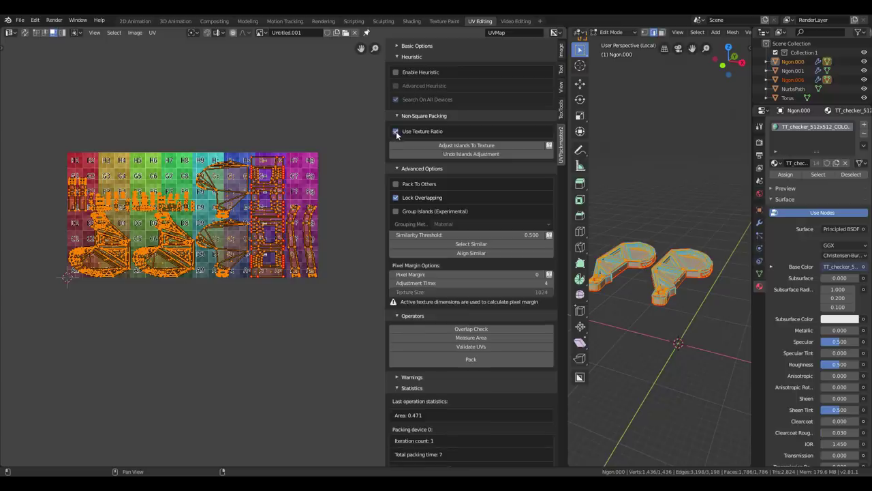
{"action": "left_click", "coordinate": [458, 147]}
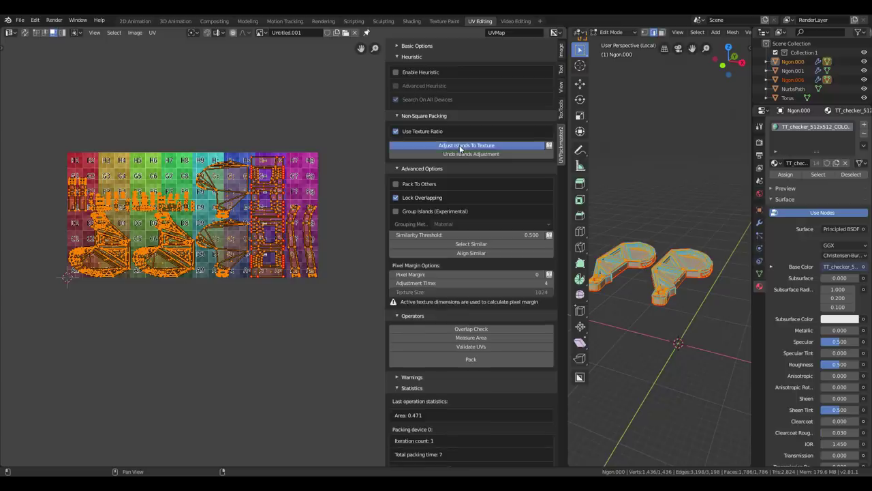
{"action": "left_click", "coordinate": [475, 362]}
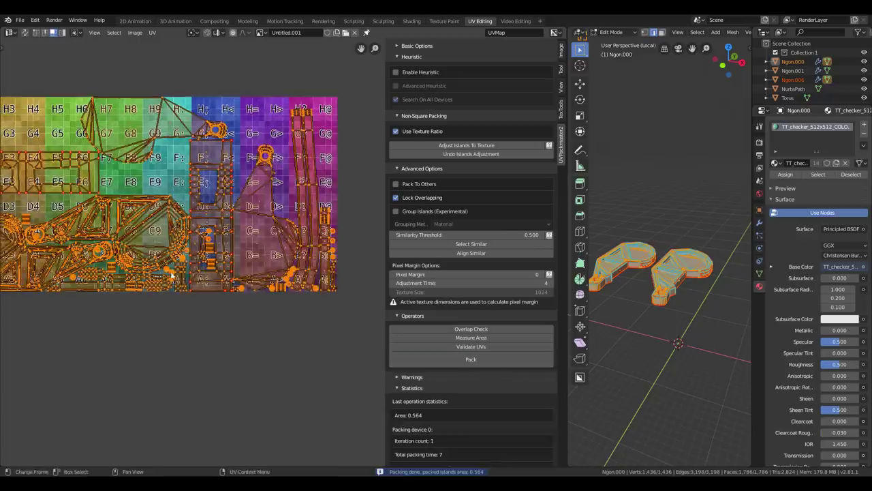